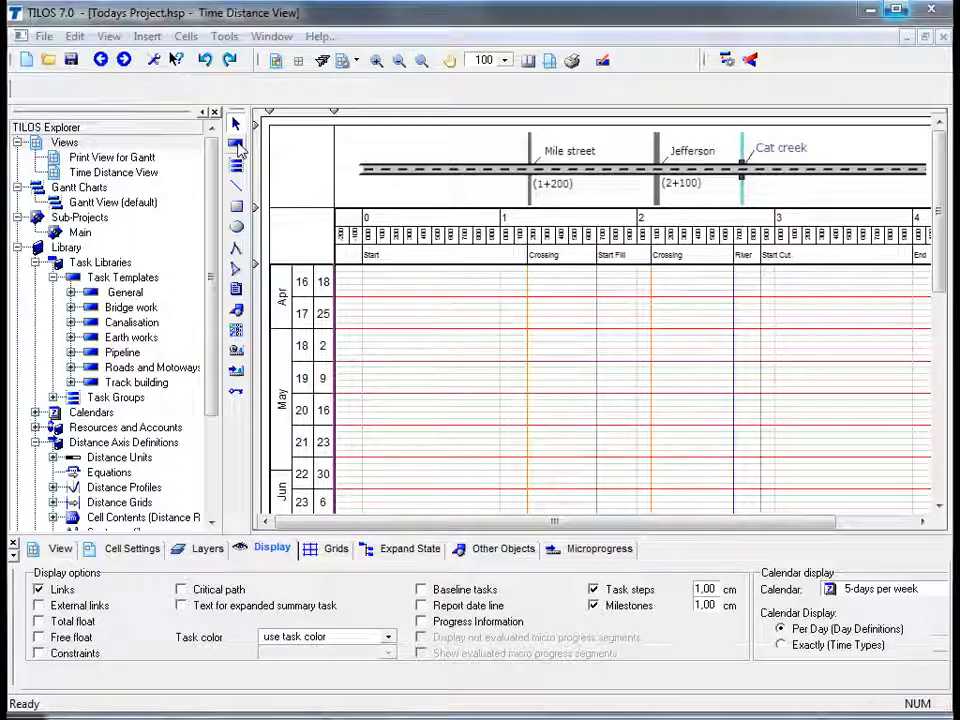
Start a new task and choose Clear & Fences from the Pipeline task templates.
click(237, 143)
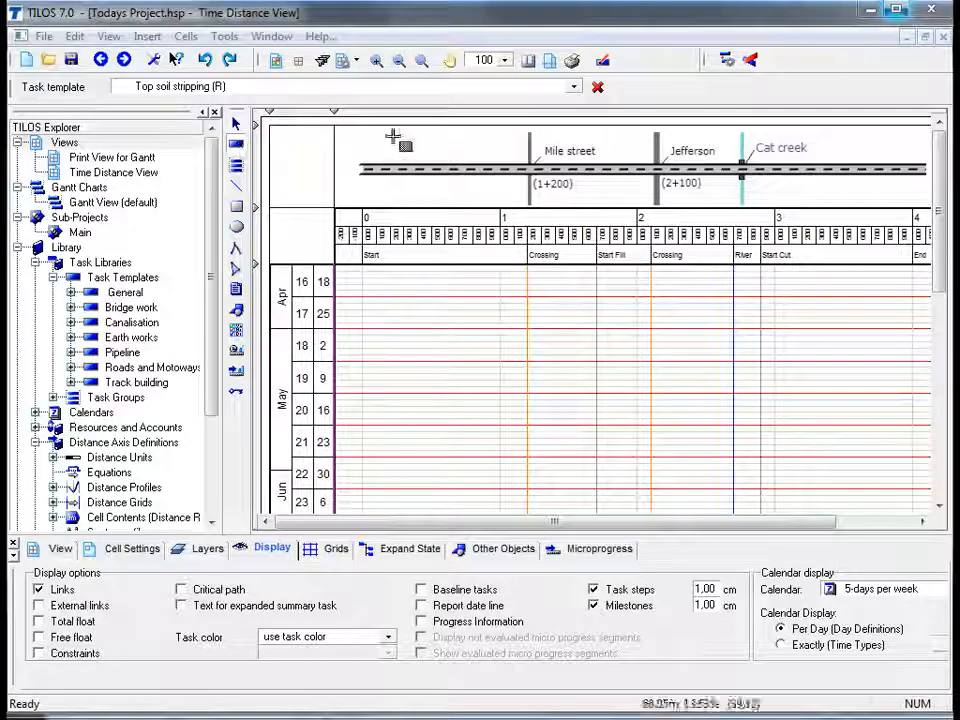
click(574, 87)
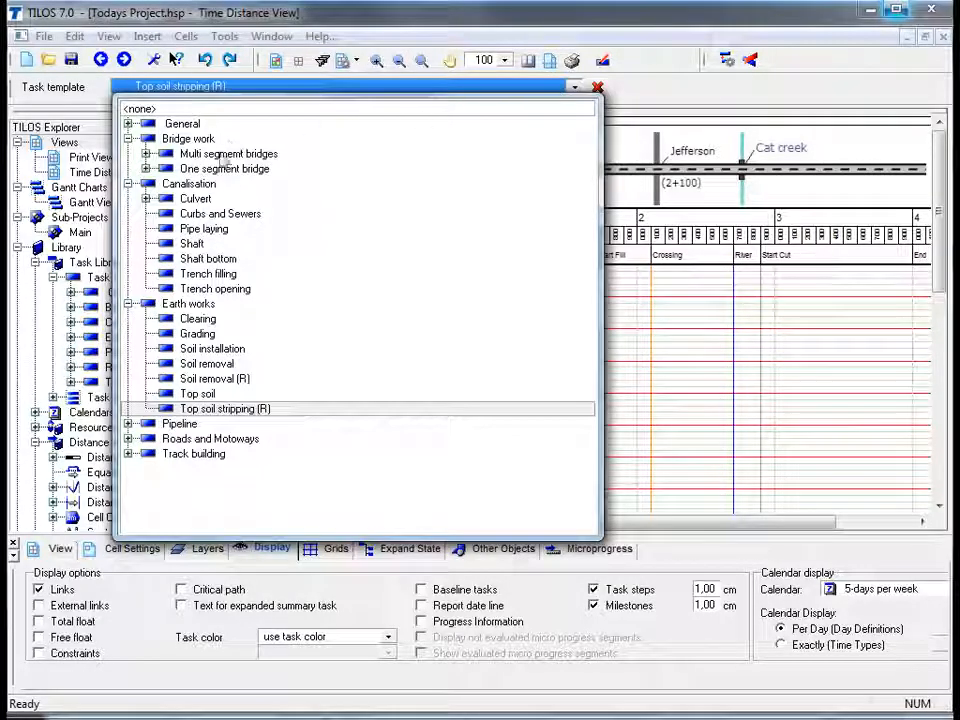
click(146, 154)
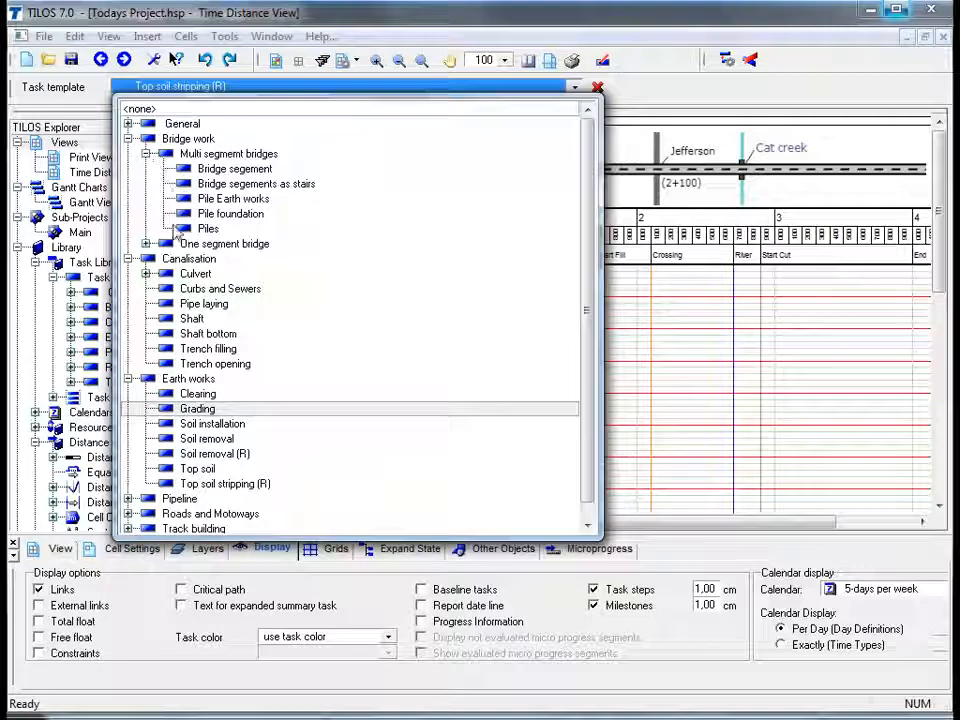
click(128, 259)
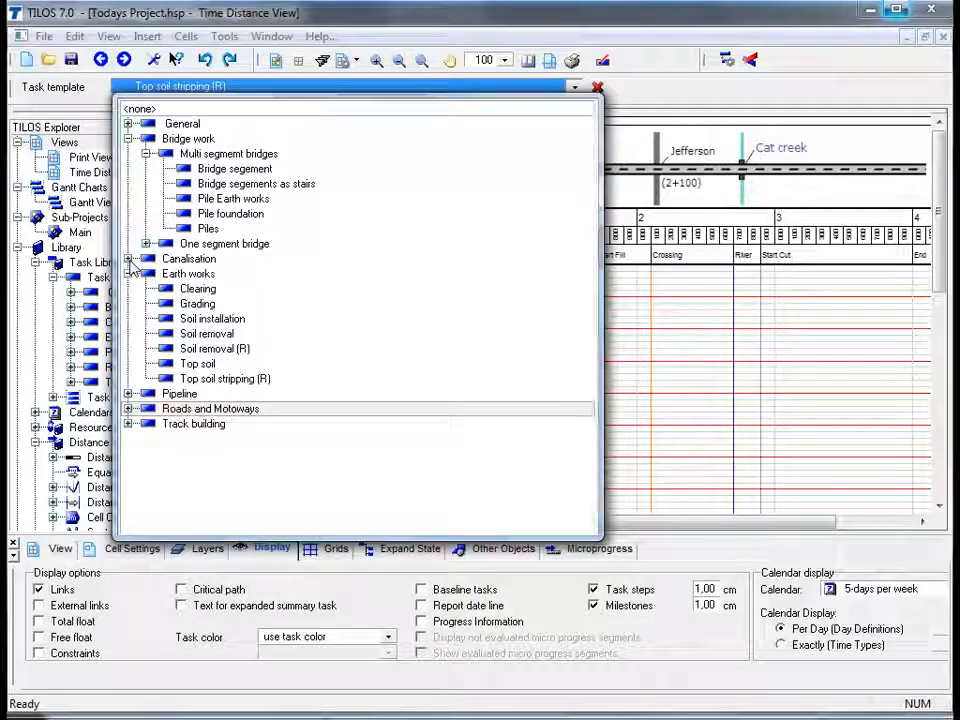
click(128, 394)
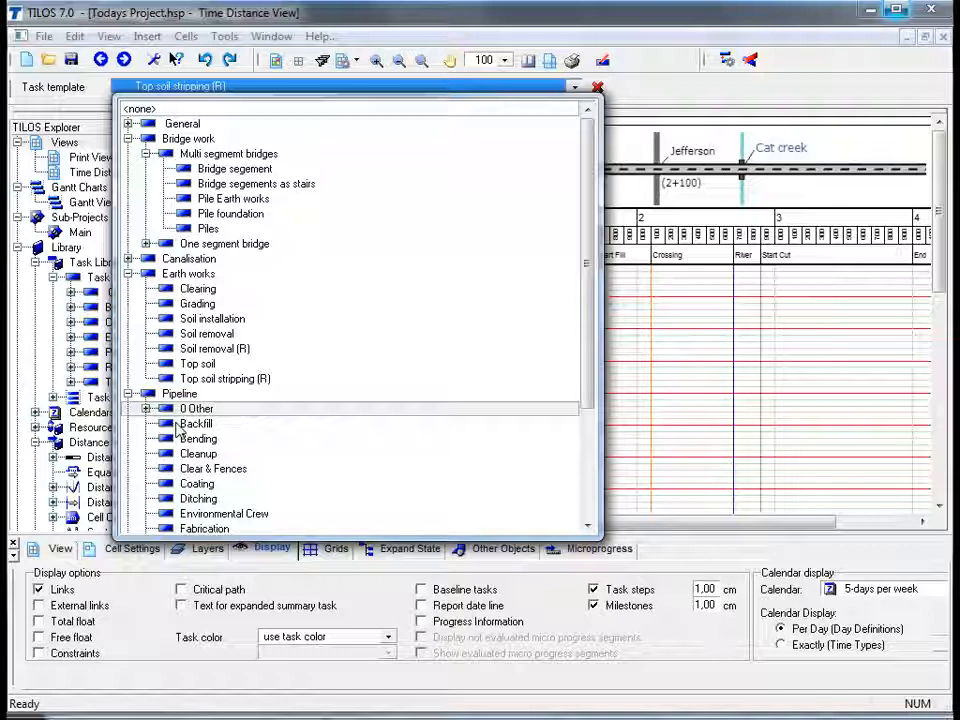
click(183, 469)
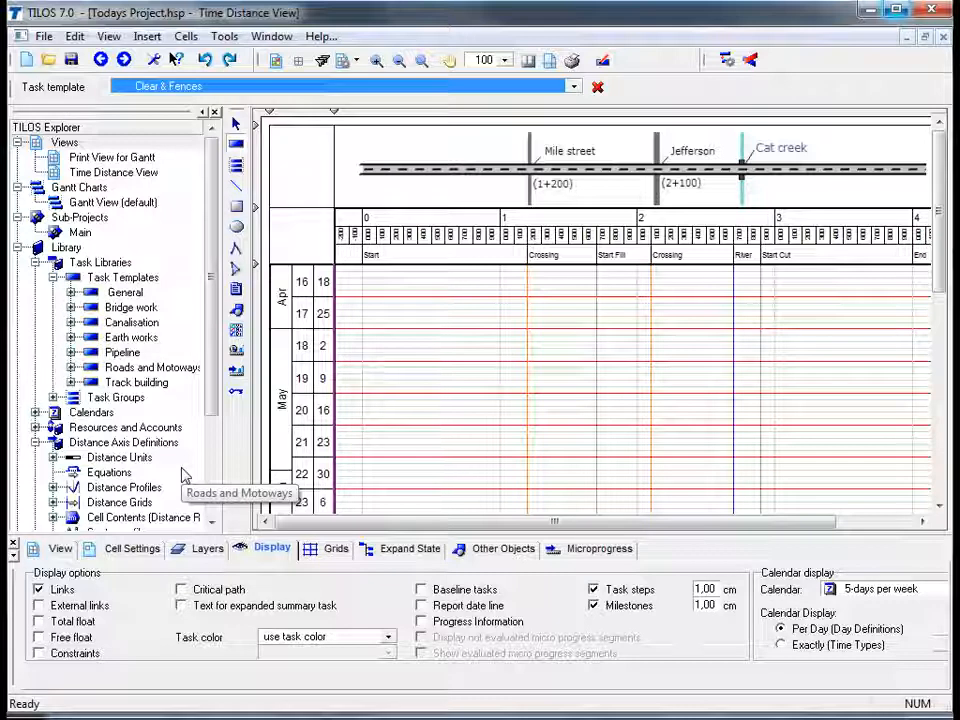
Set the task template to <none> and draw a task from 0 on 25.04.2011 to 2.700 on 16.05.2011.
click(576, 88)
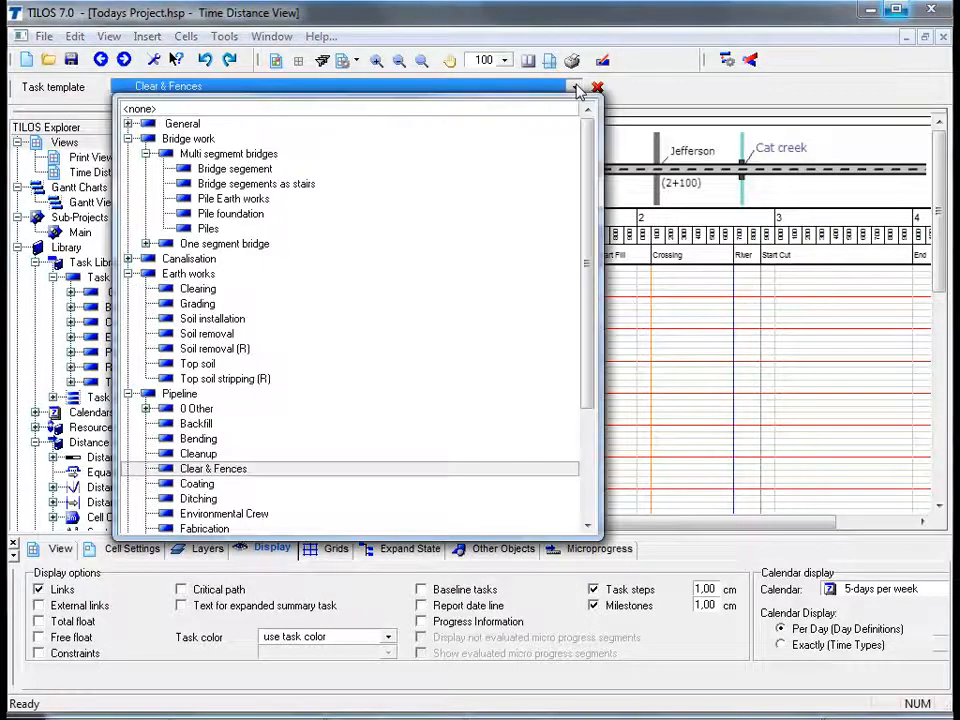
click(525, 109)
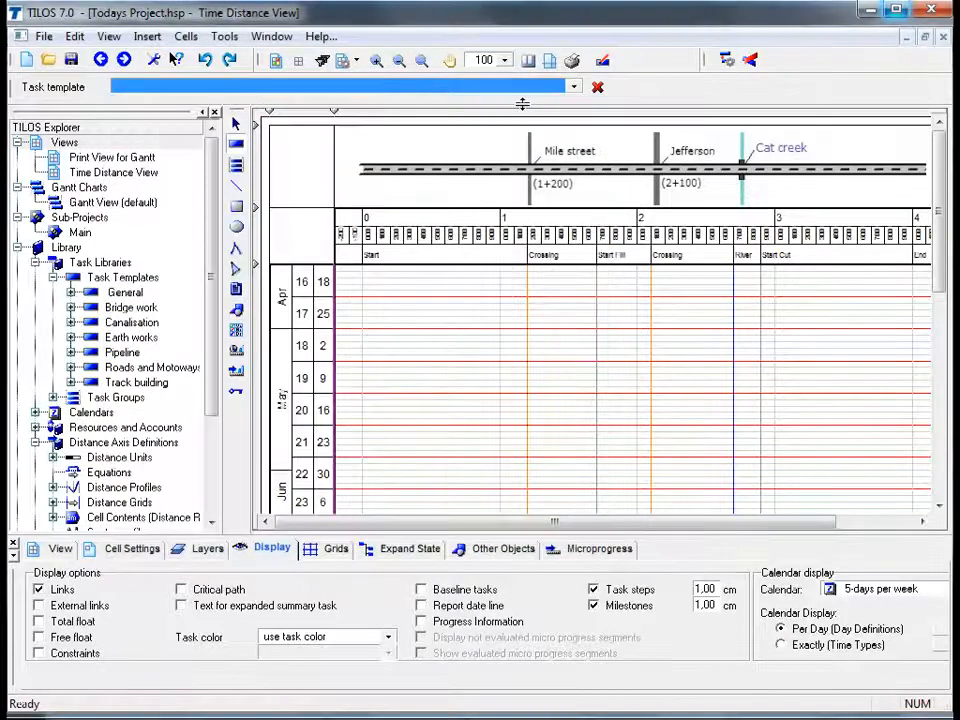
click(366, 300)
mouse_move(367, 302)
mouse_down()
mouse_move(500, 358)
mouse_move(733, 397)
mouse_up()
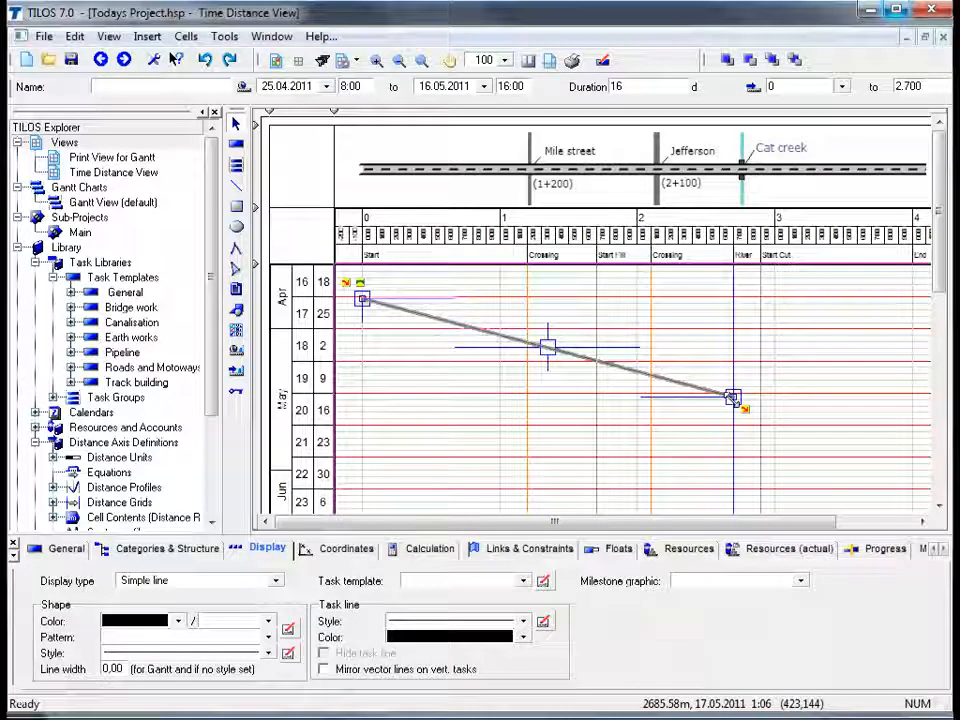
click(635, 307)
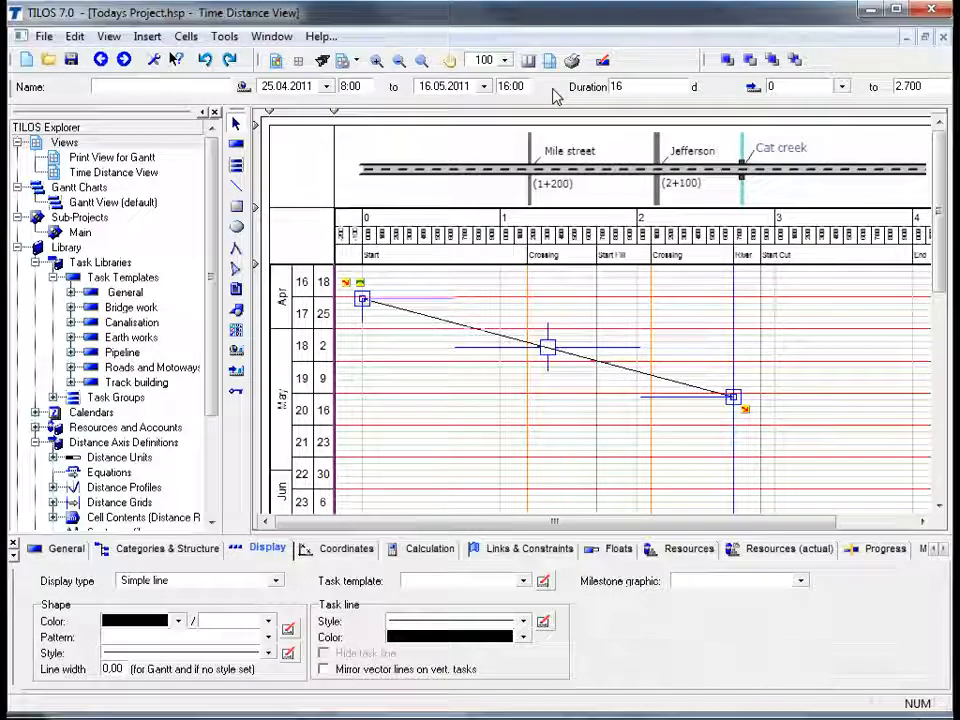
Set the task's duration to 20 d and its end distance to 2800.
double_click(615, 87)
text(20)
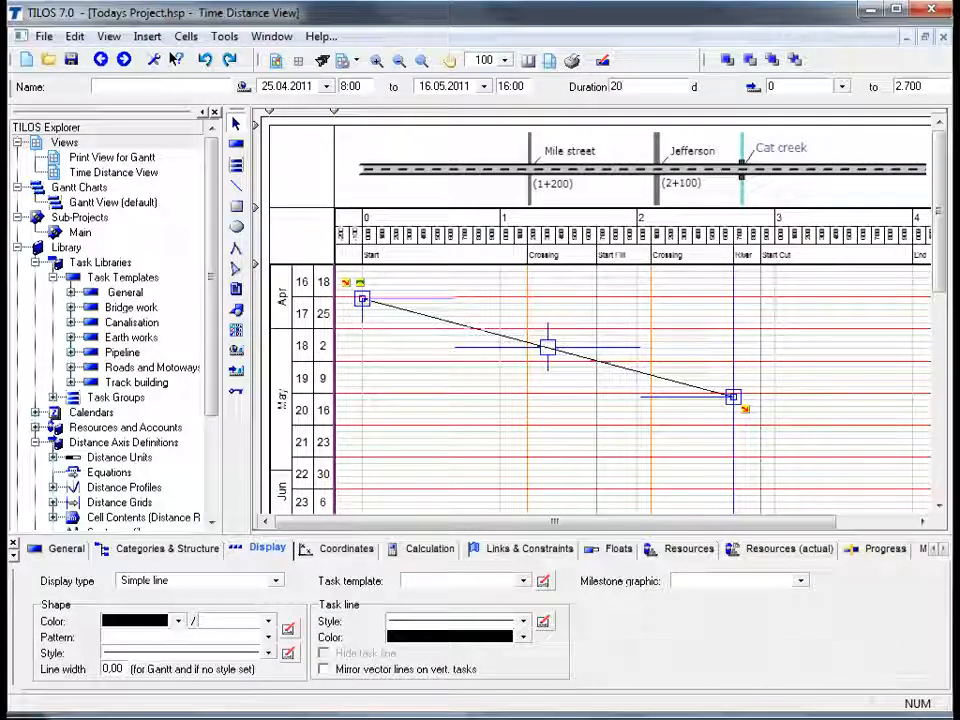
key(Return)
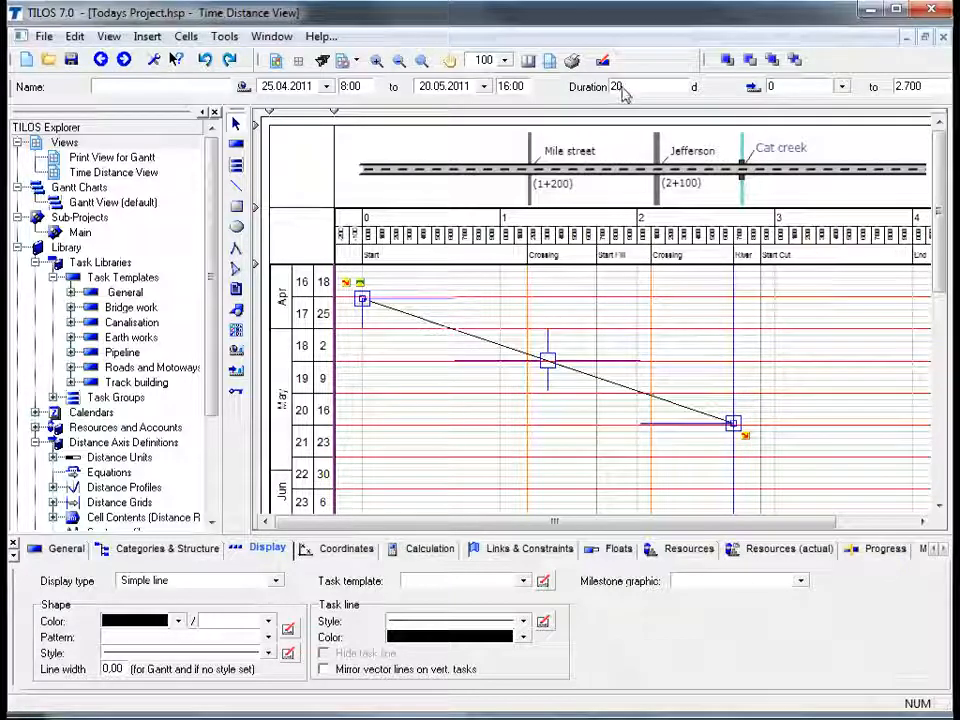
double_click(931, 88)
text(2800)
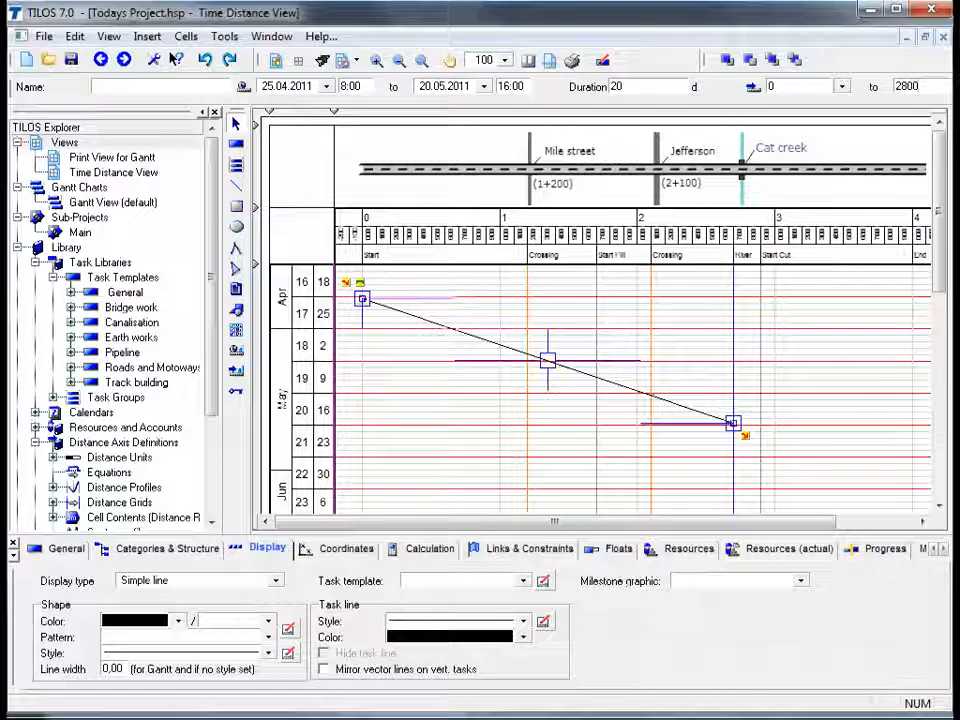
key(Return)
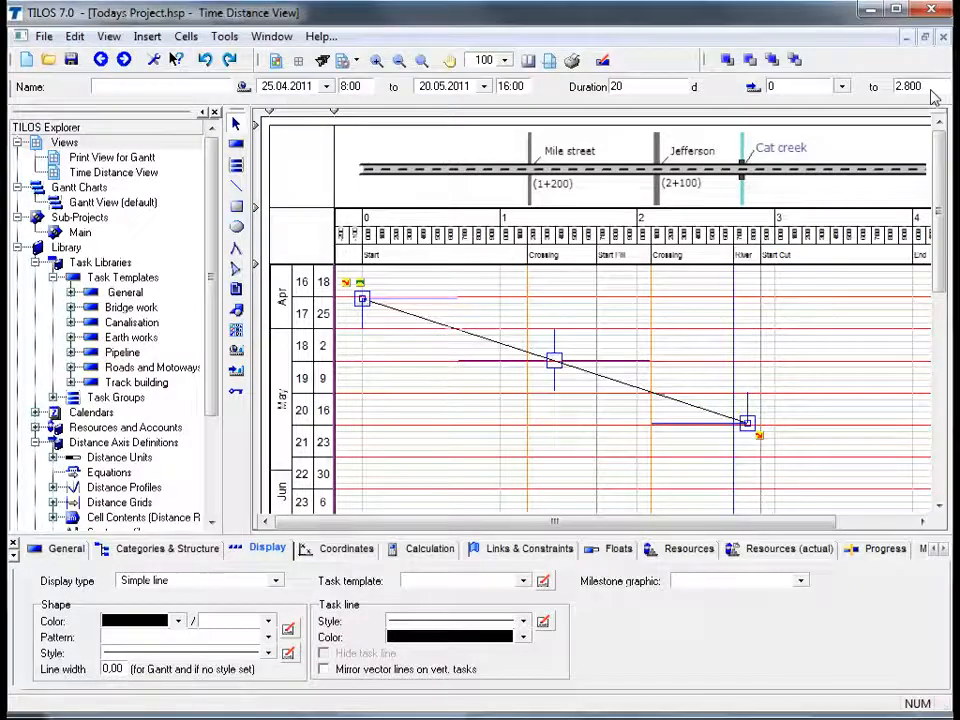
Adjust the task graphically in the diagram so it ends on 16.05.2011 at distance 2.700.
click(709, 407)
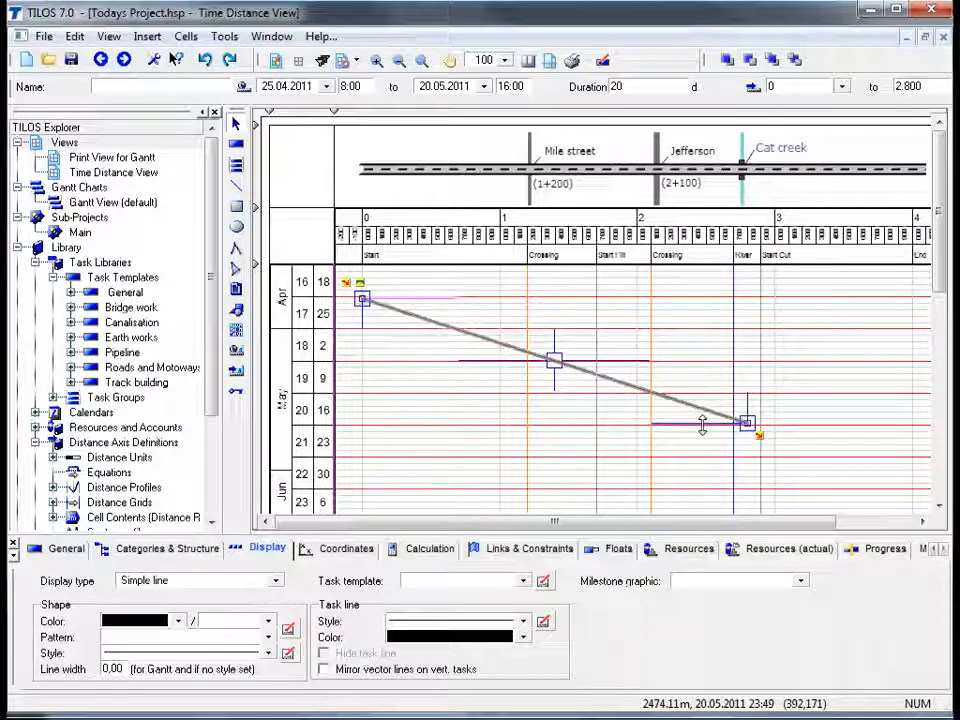
click(702, 425)
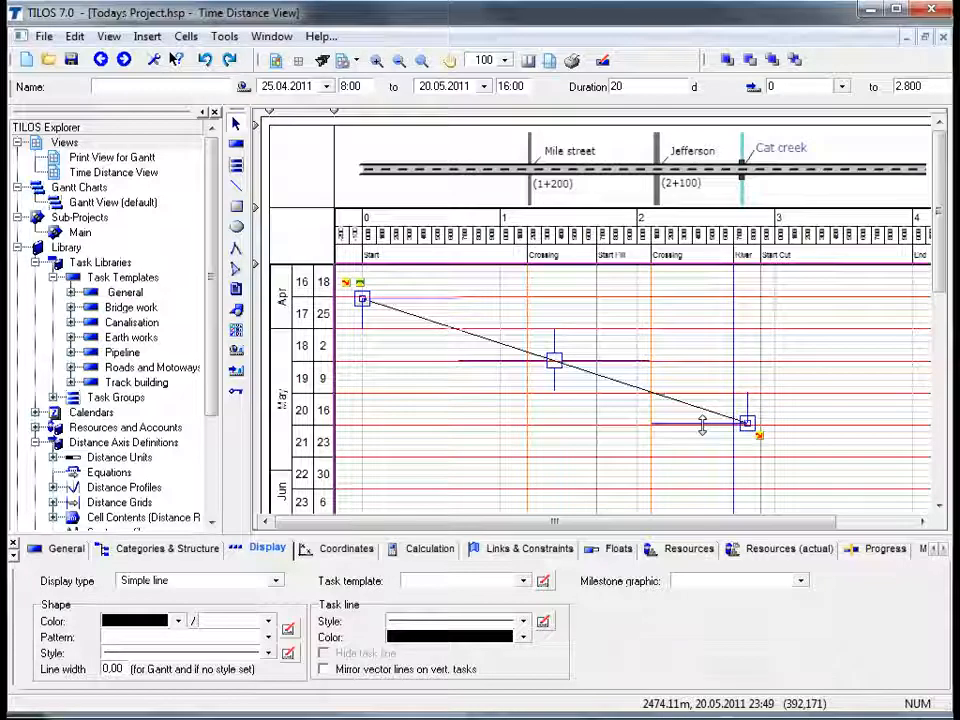
drag(702, 425, 704, 400)
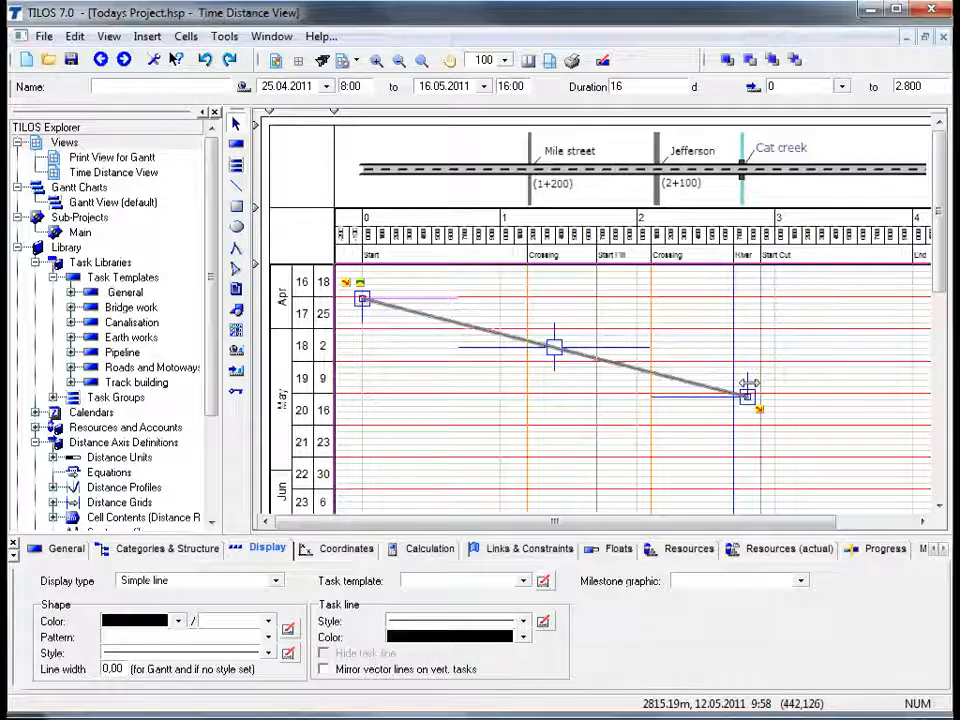
drag(747, 383, 734, 382)
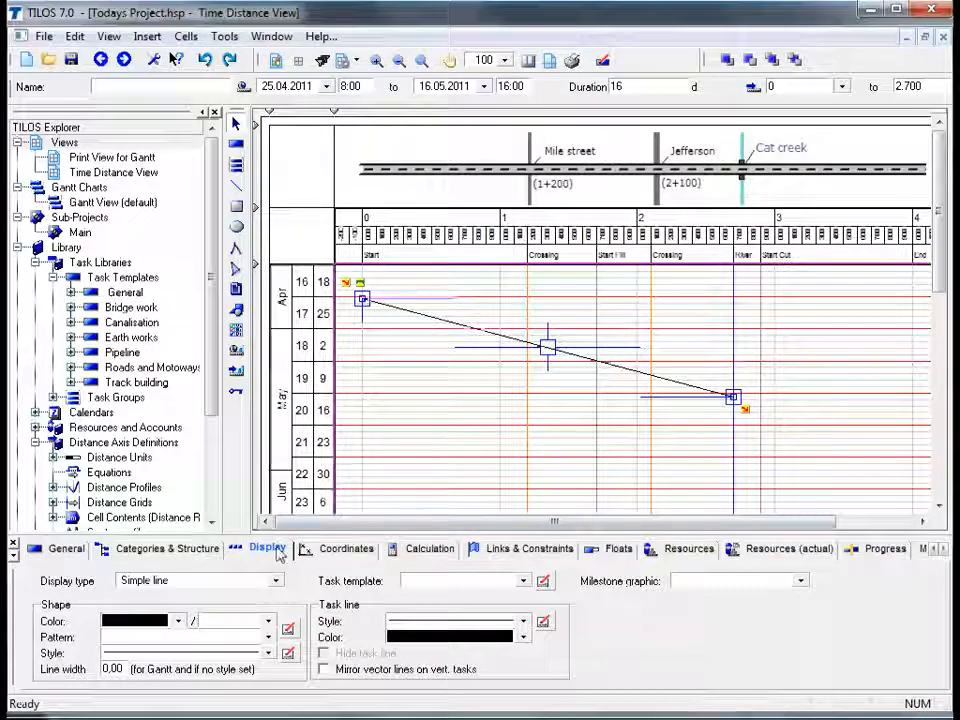
Name the selected task "Top soil stripping" in its general properties.
click(78, 552)
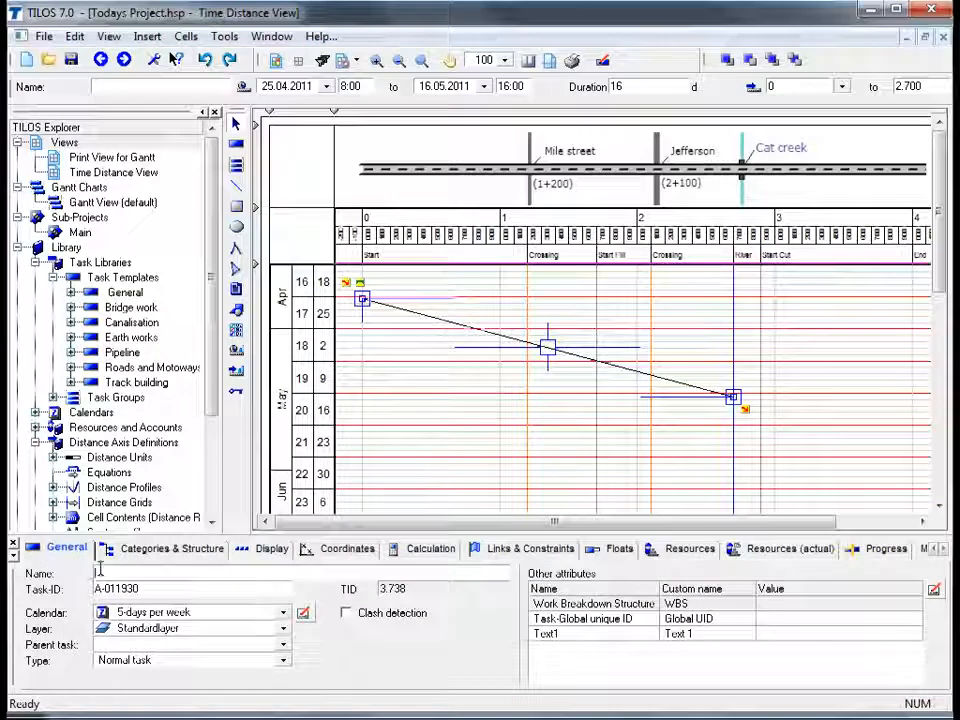
click(99, 572)
text(Top soil stripping)
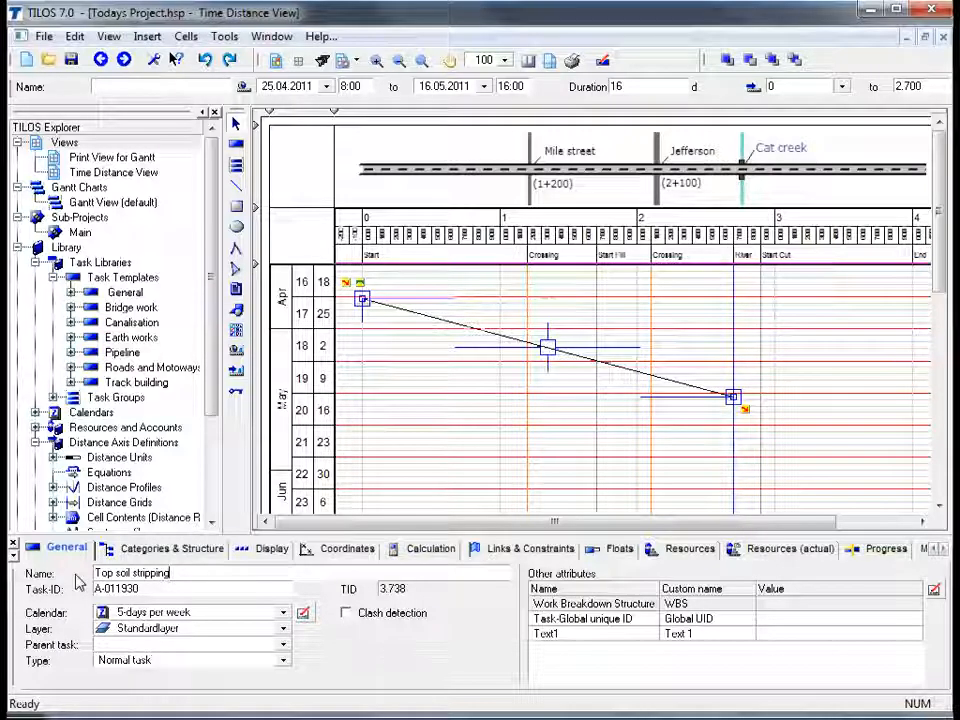
key(Return)
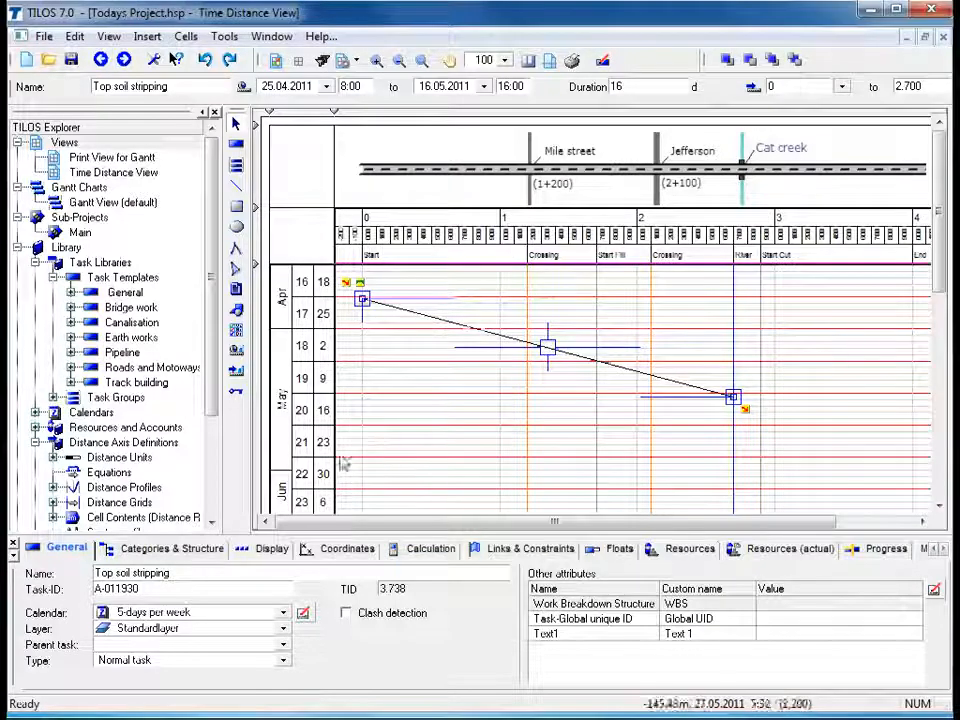
Change the Top soil stripping task's display type to Parallelogram (distance) and deselect the task.
click(272, 550)
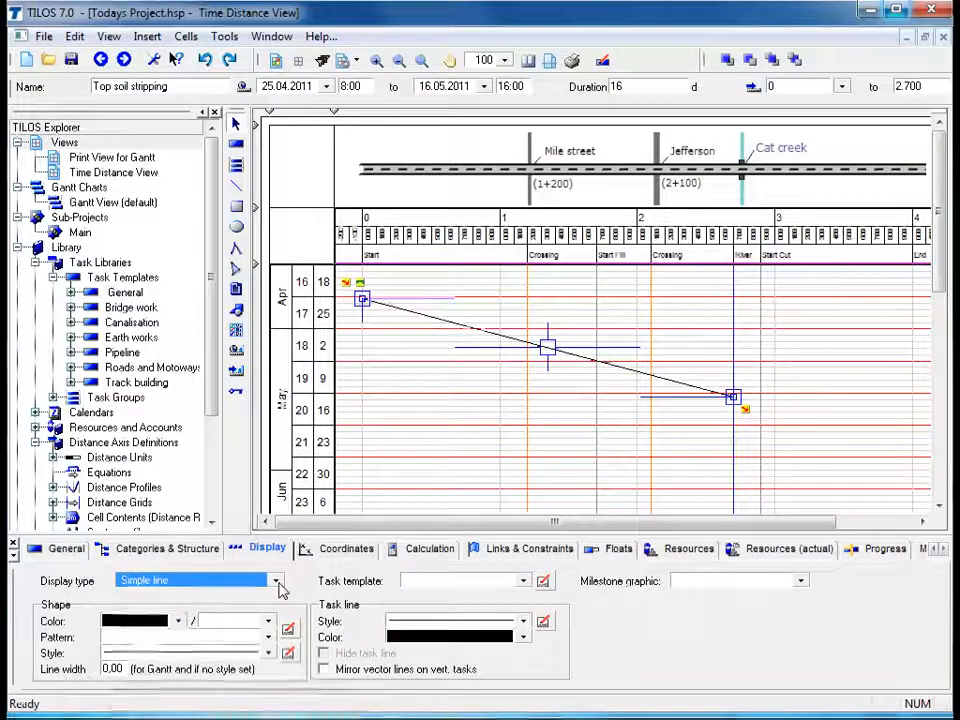
click(278, 584)
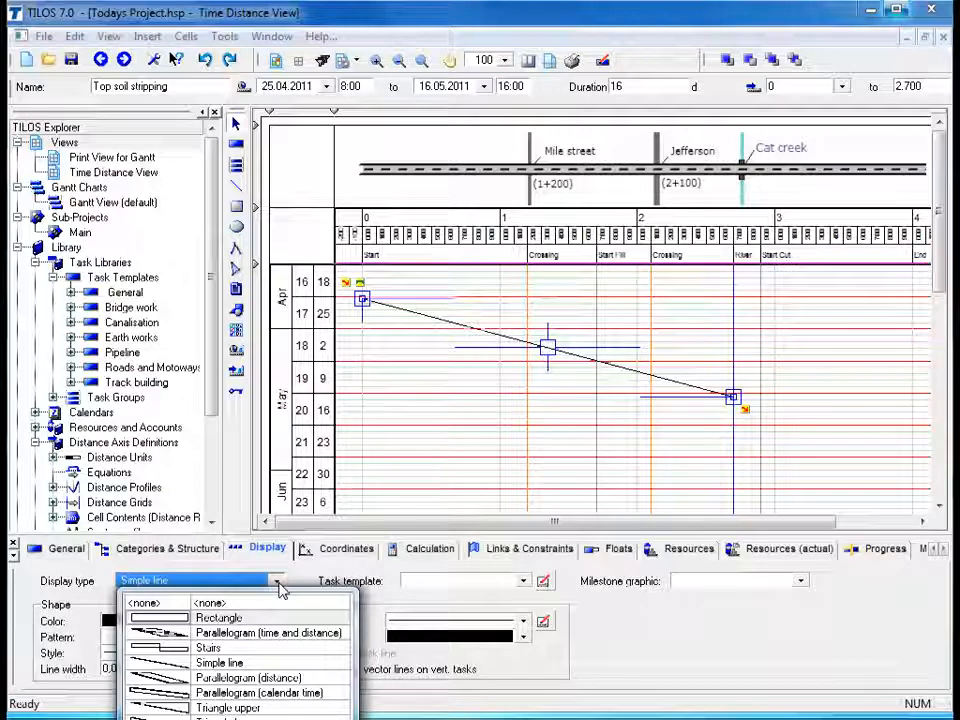
click(243, 666)
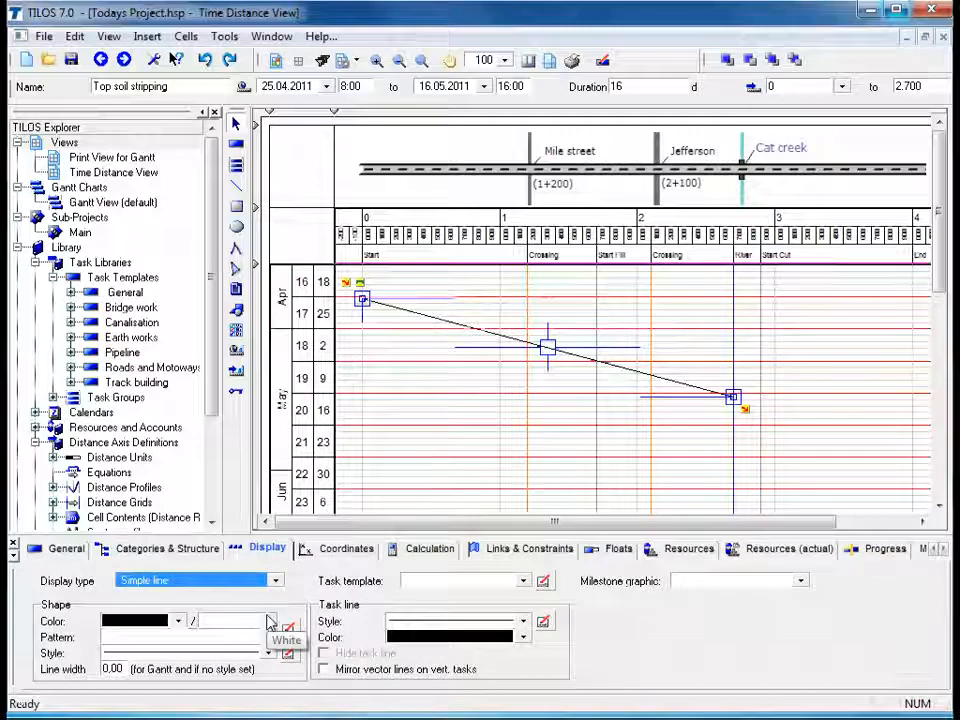
click(275, 581)
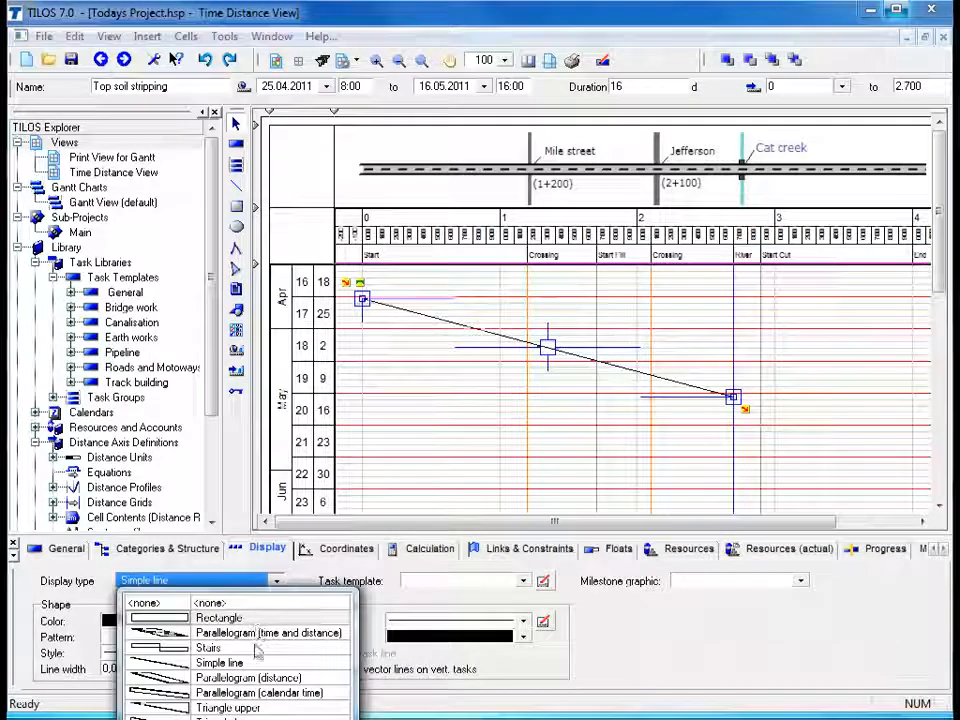
click(258, 679)
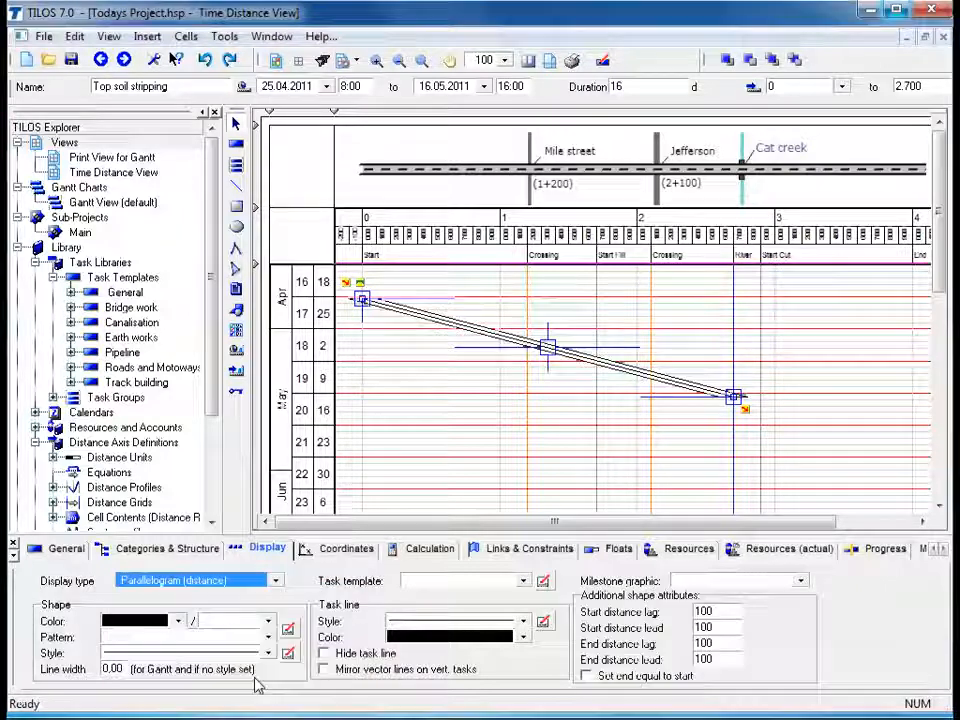
click(420, 474)
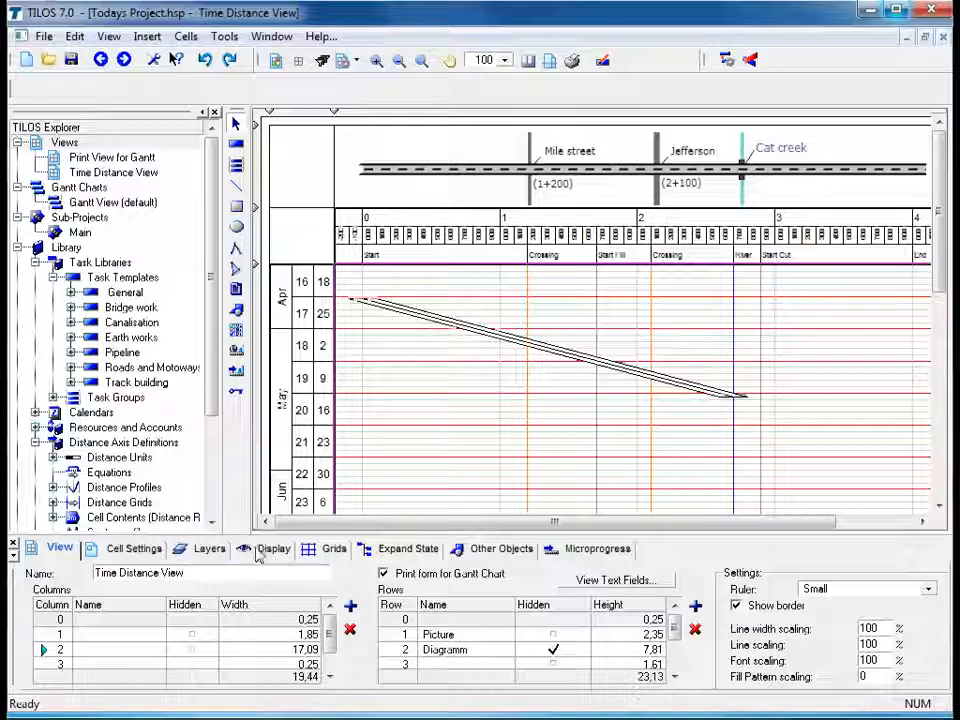
Change the Top soil stripping task's display type to Rectangle and deselect the task.
click(598, 355)
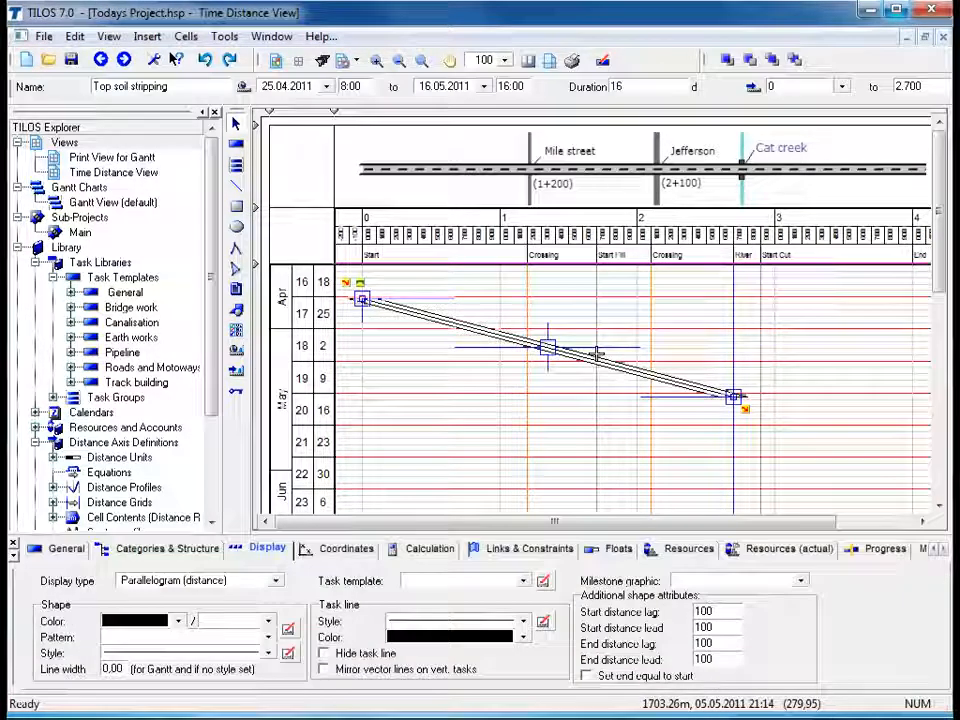
click(277, 588)
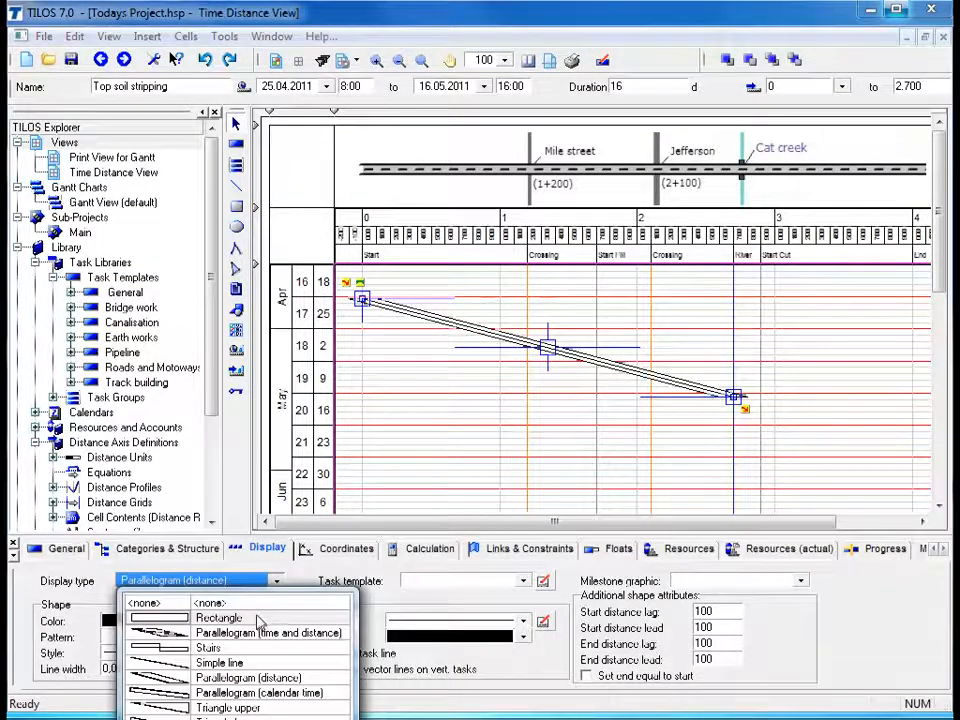
click(262, 618)
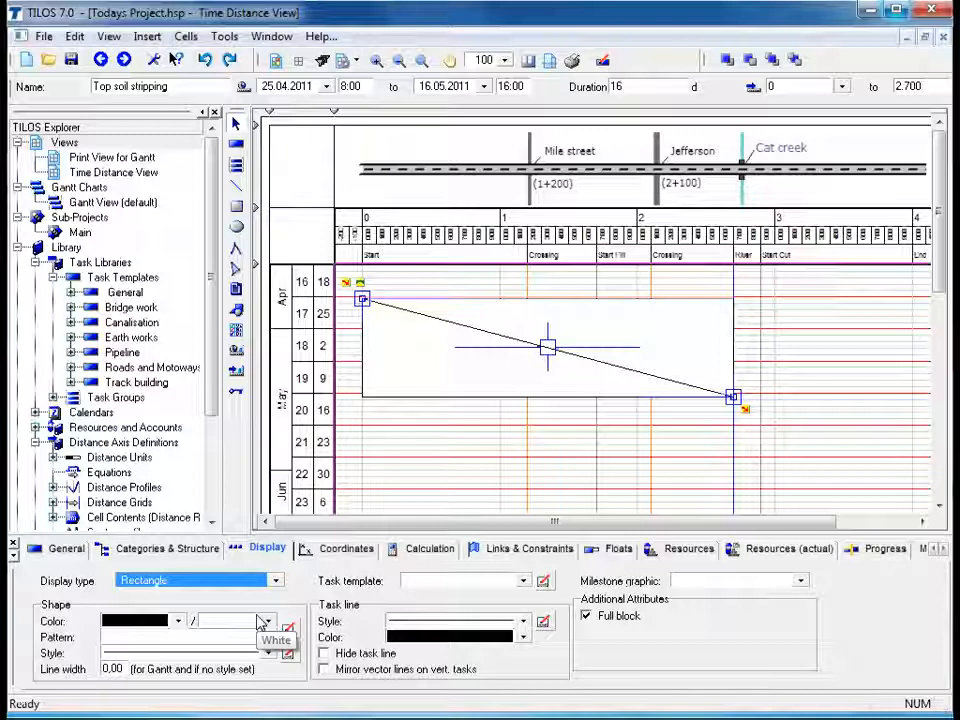
click(453, 460)
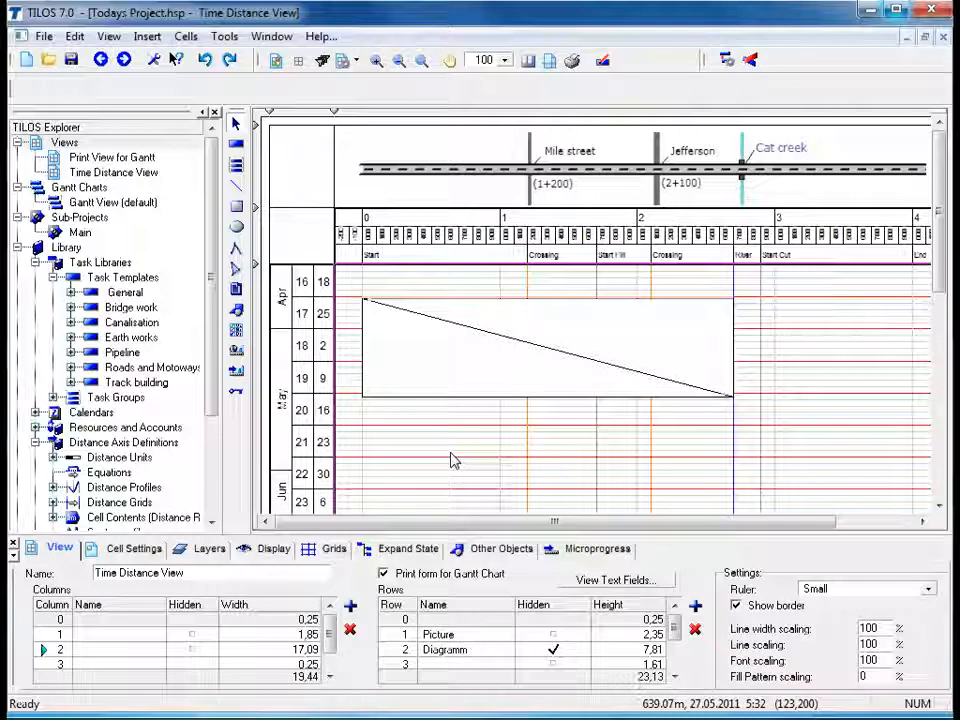
Set the Top soil stripping task's display type back to Simple line.
click(478, 397)
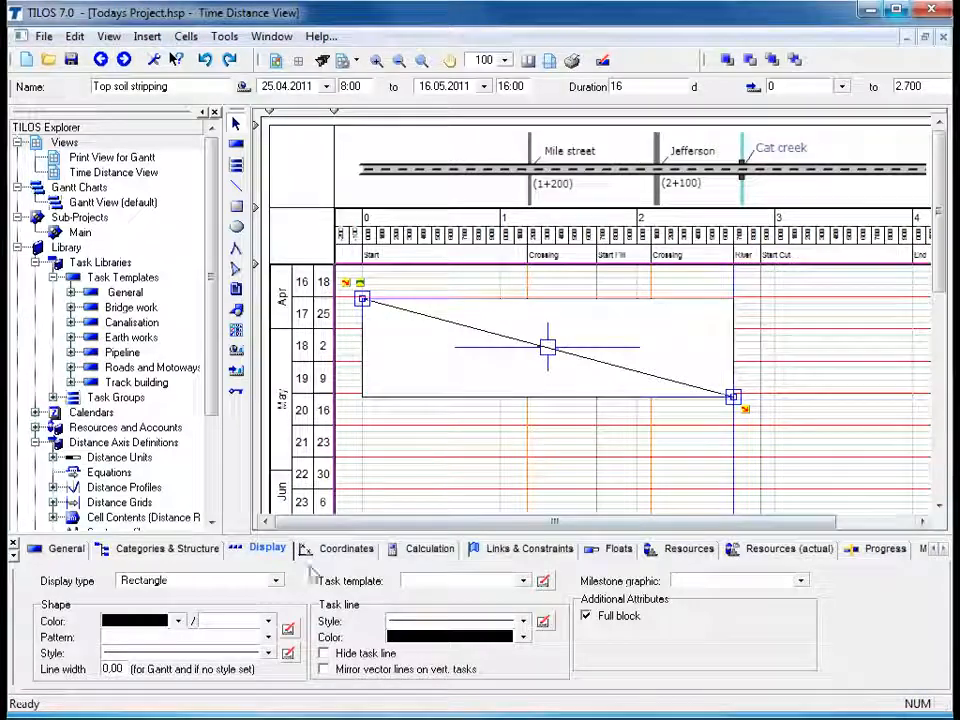
click(276, 581)
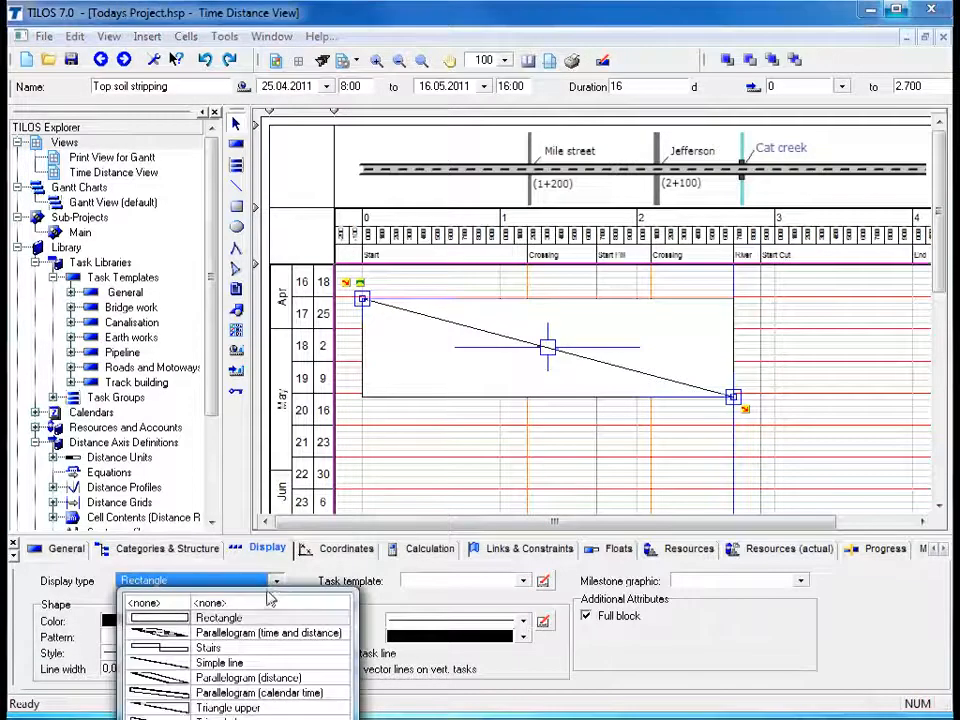
click(231, 664)
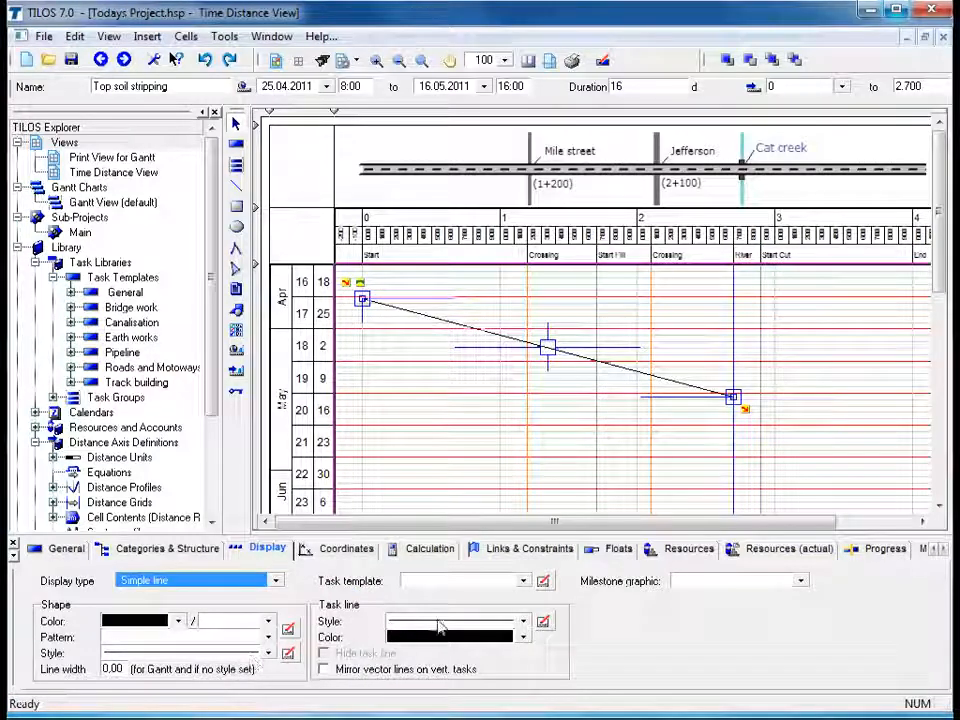
Set the Top soil stripping task's line style to 05 Line parallel.
click(525, 623)
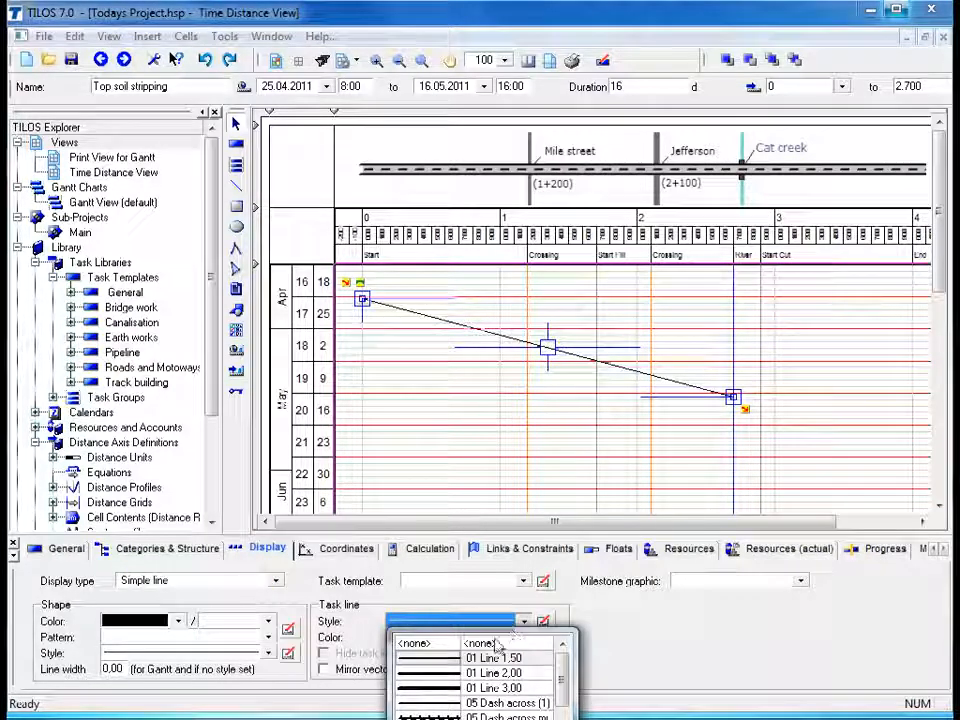
drag(561, 679, 562, 689)
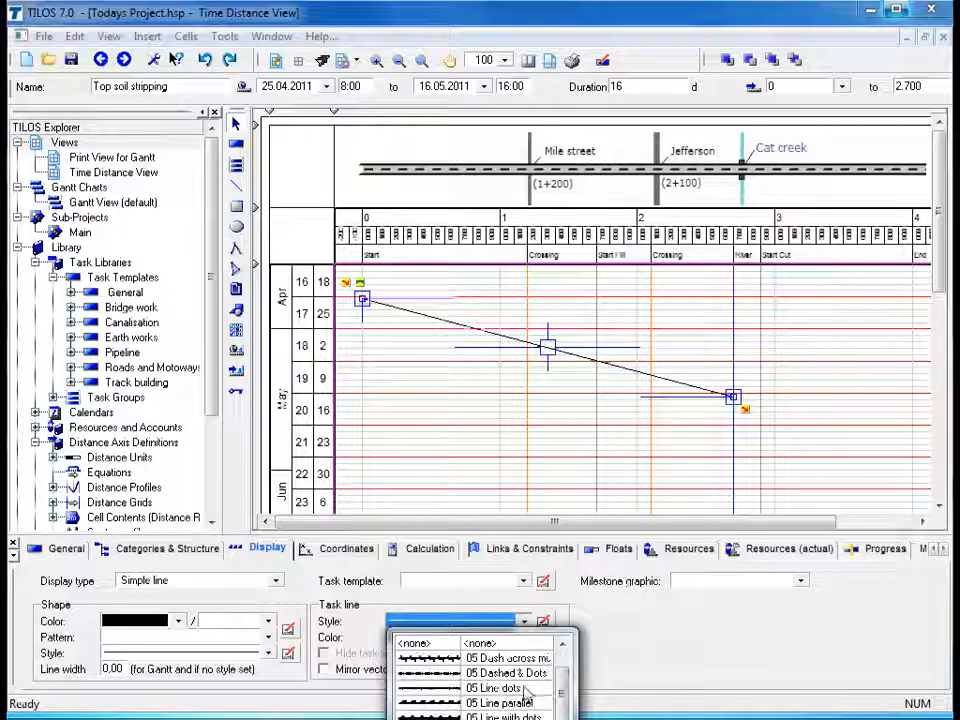
click(443, 703)
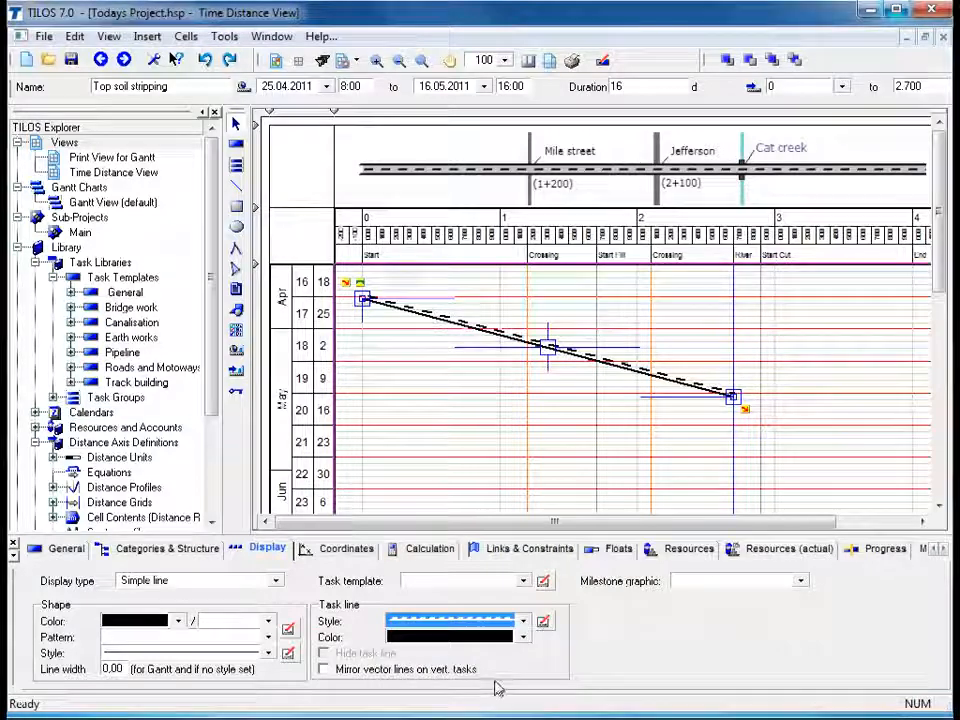
Try yellow as the task line color and return it to black.
click(522, 638)
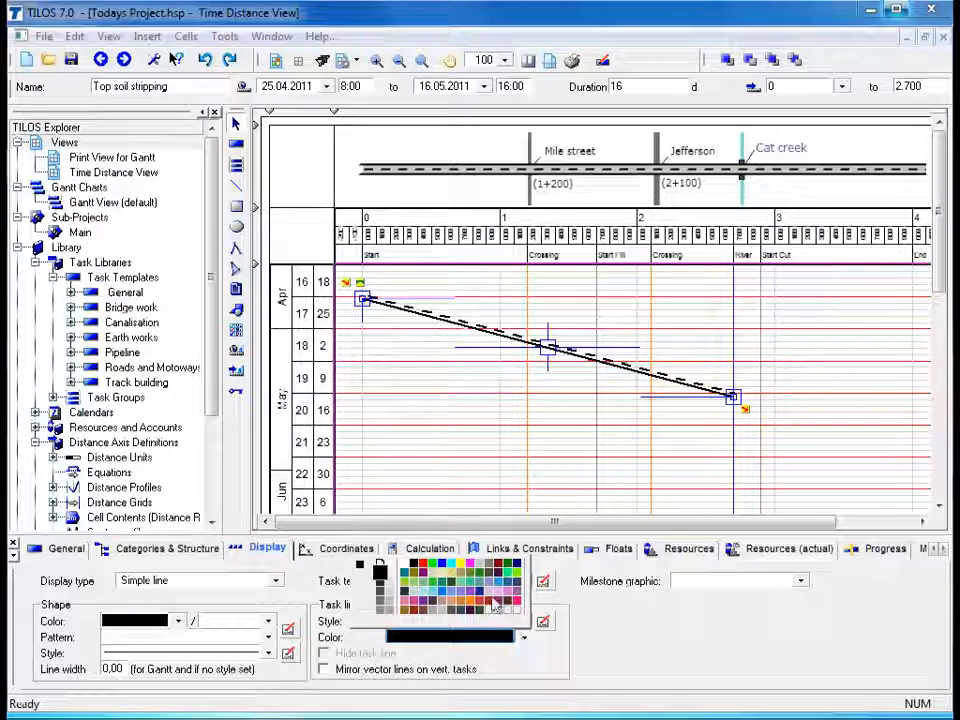
click(450, 567)
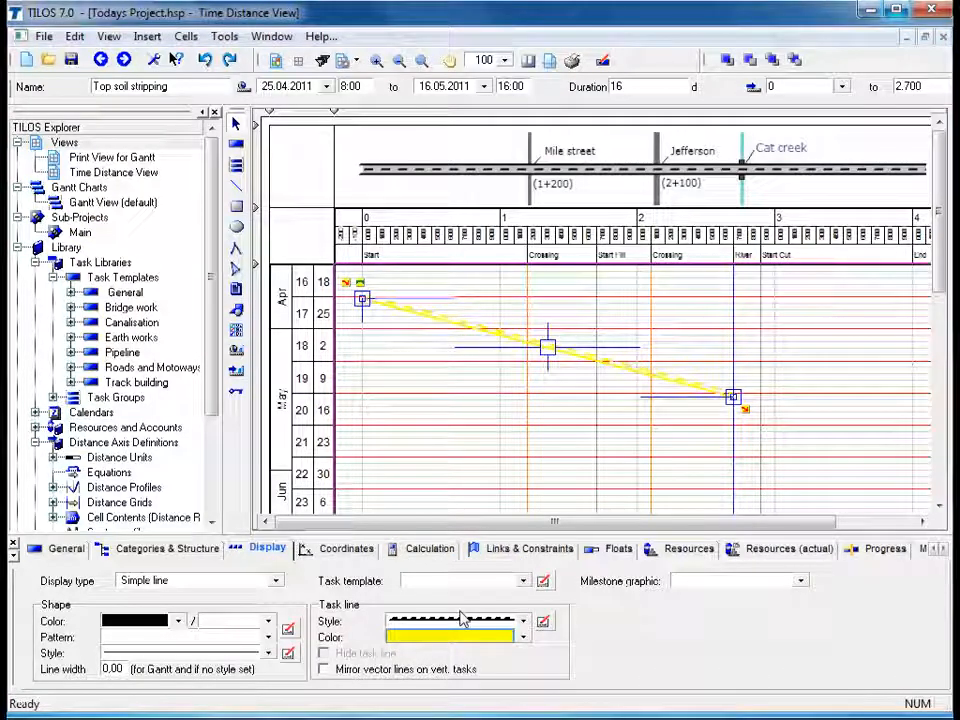
click(523, 640)
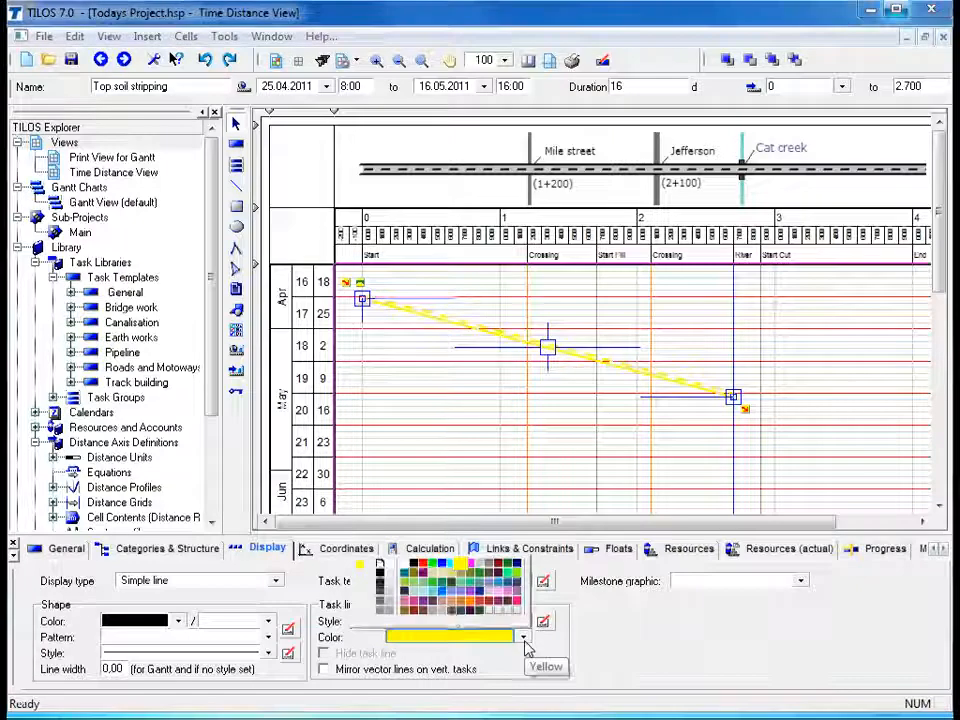
click(418, 572)
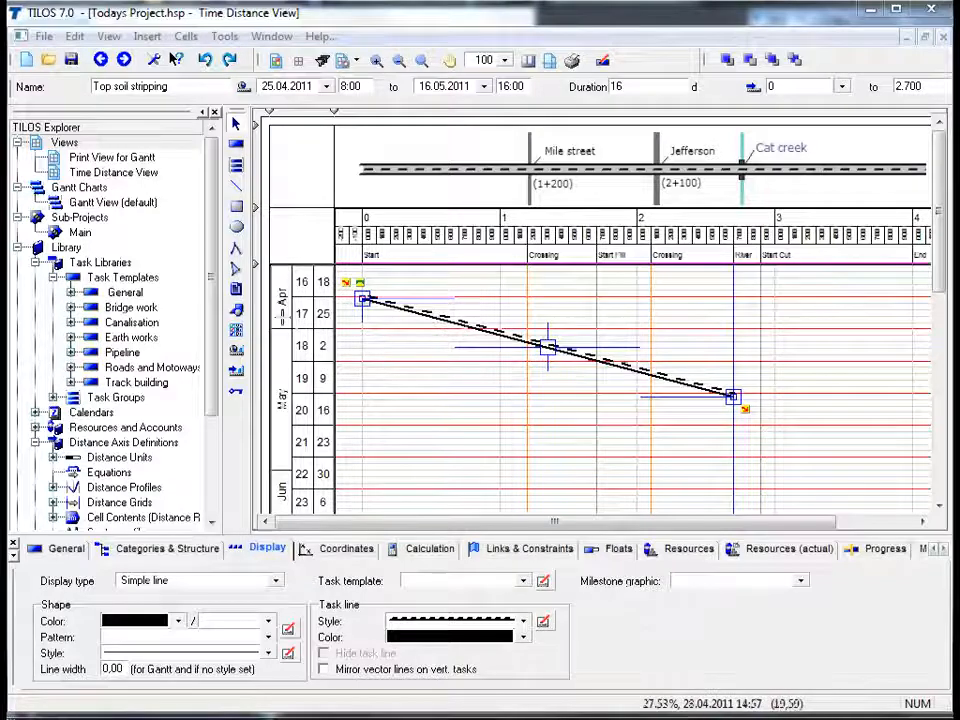
Place a free multiline text box in the time-distance diagram just below the middle of the task line.
click(236, 290)
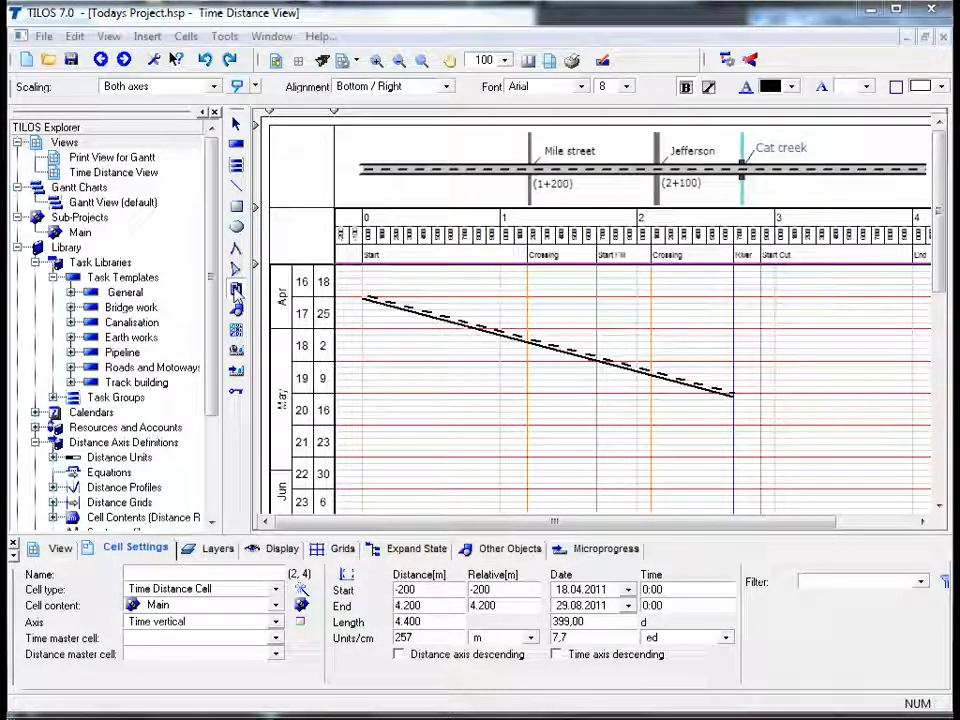
click(237, 291)
drag(452, 360, 540, 393)
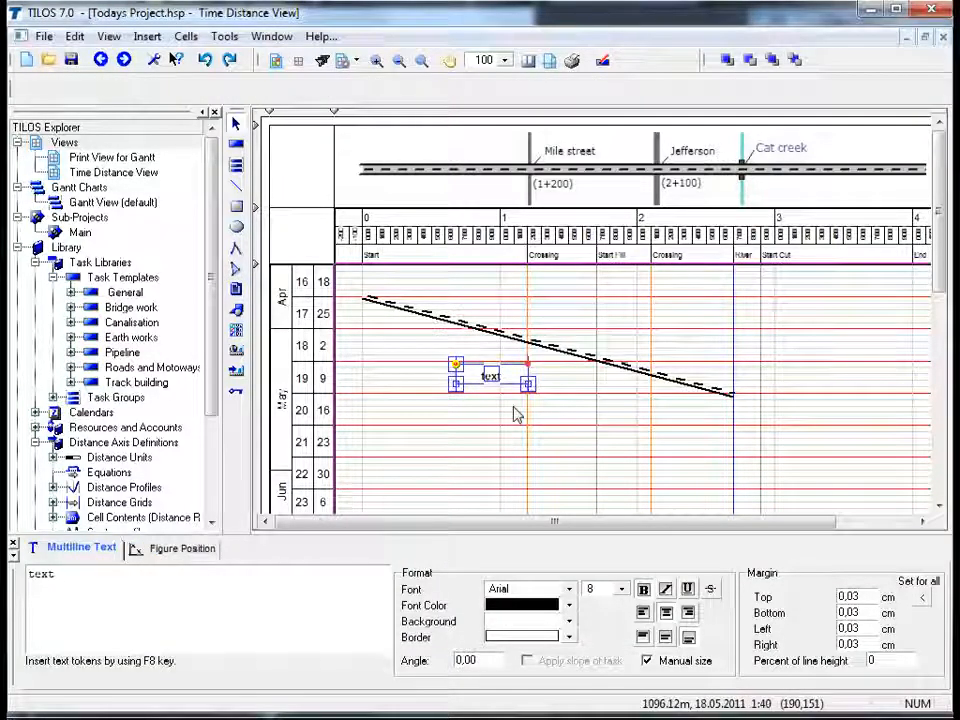
Replace the text box's placeholder text with "Today" and deselect the box.
click(89, 577)
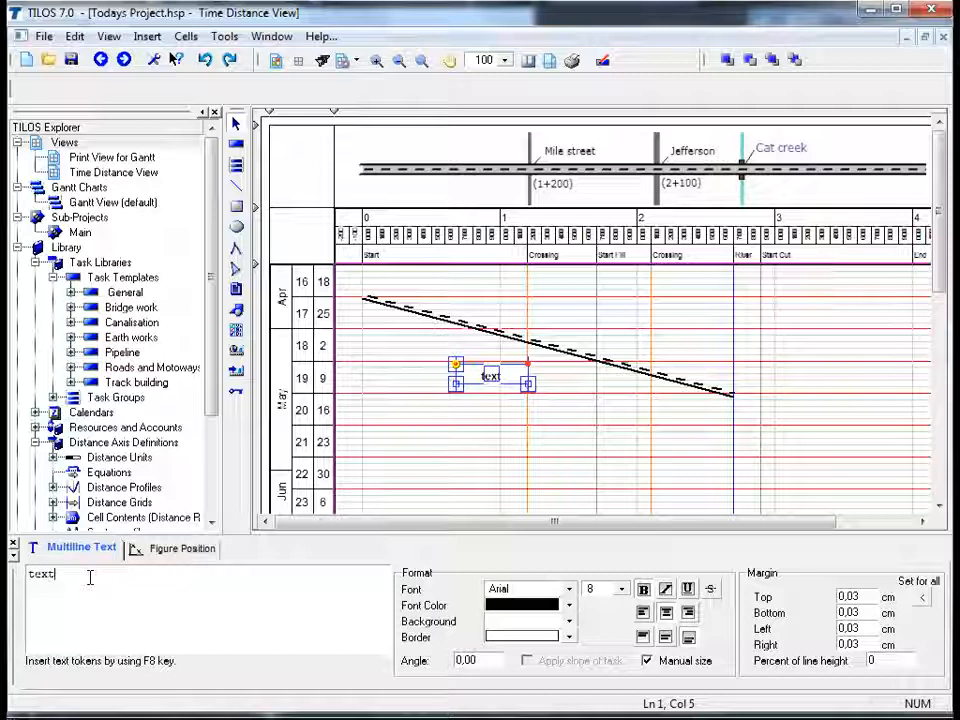
key(BackSpace)
key(BackSpace)
key(BackSpace)
key(BackSpace)
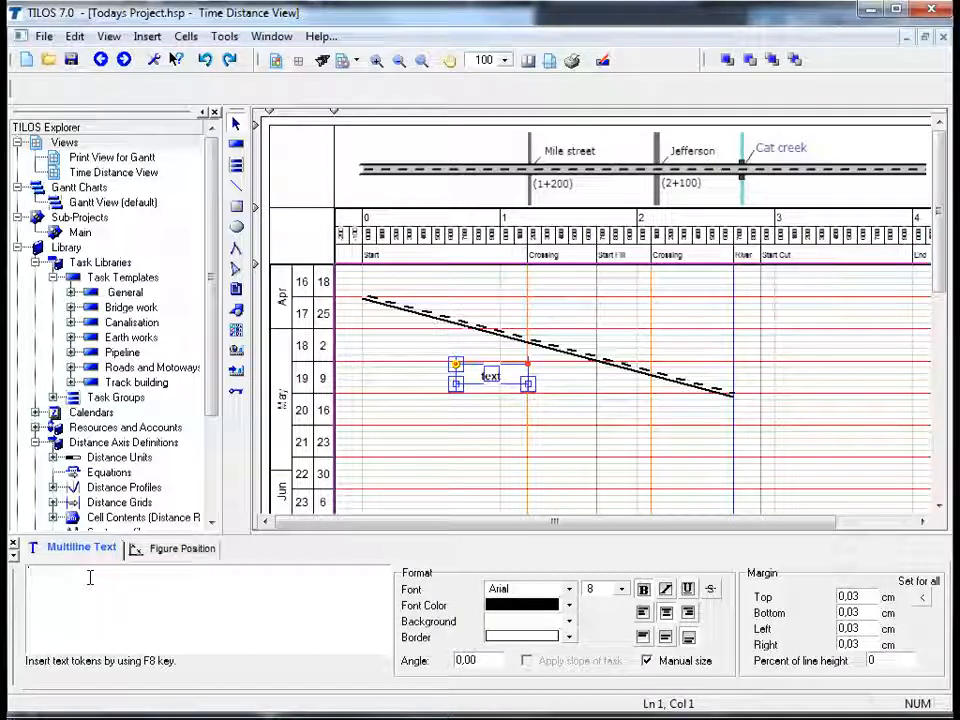
text(Tou)
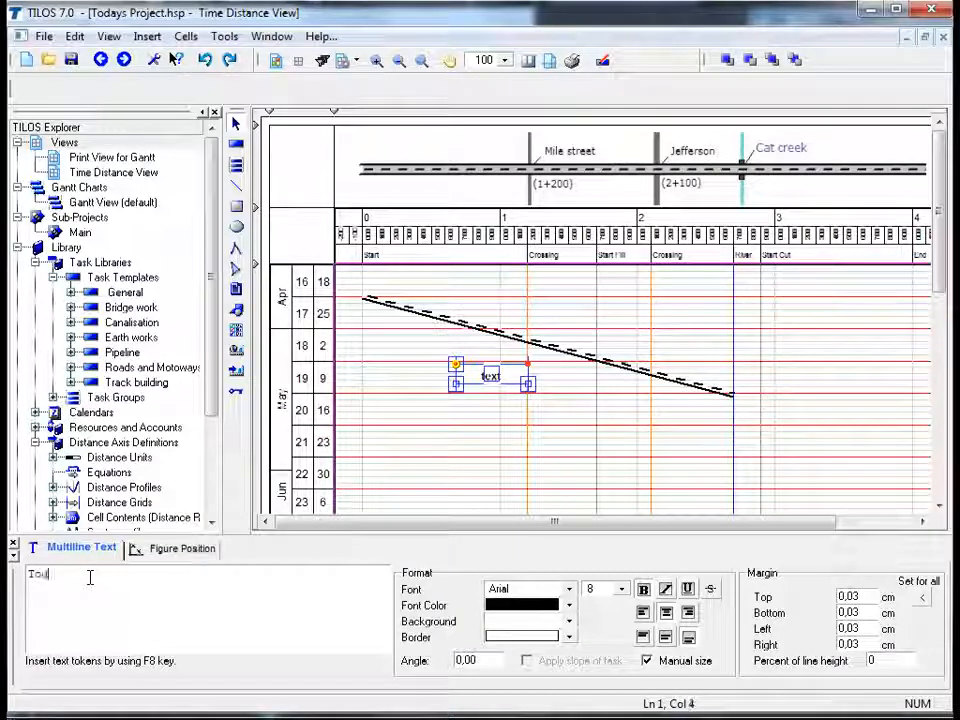
key(BackSpace)
text(day)
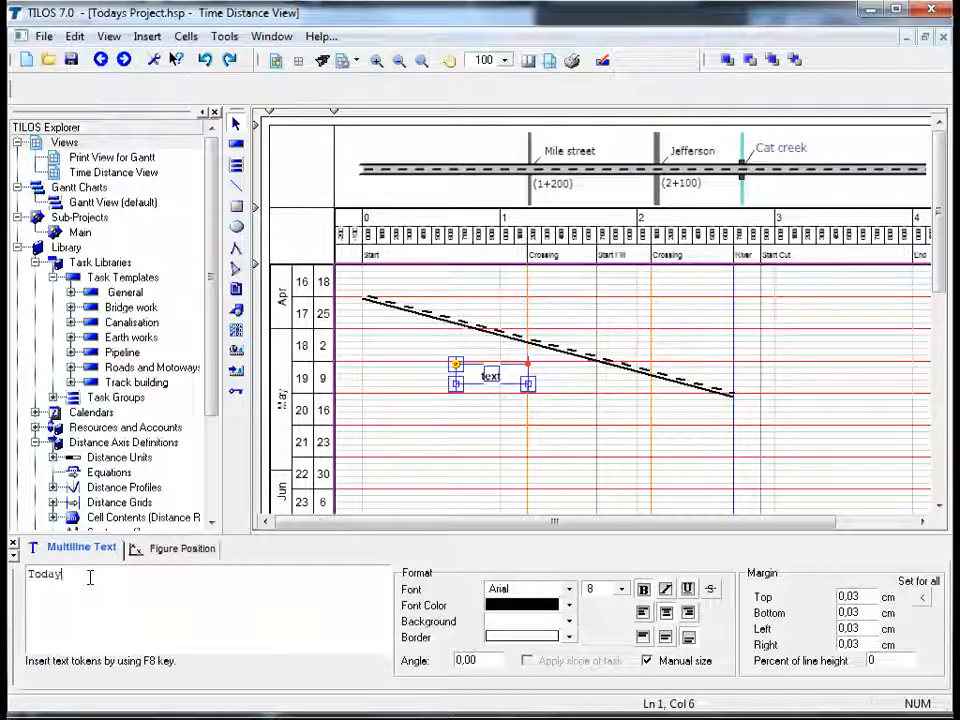
click(505, 432)
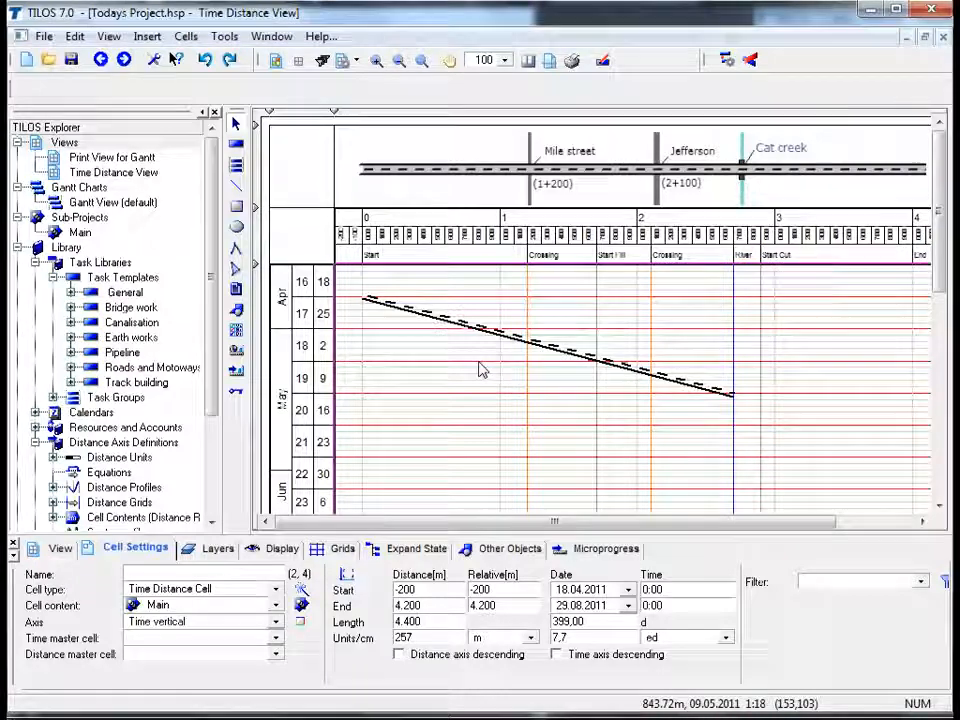
Start a task annotation for Top soil stripping with pinpoint Centre, the slope of the task applied and box position BC.
click(548, 345)
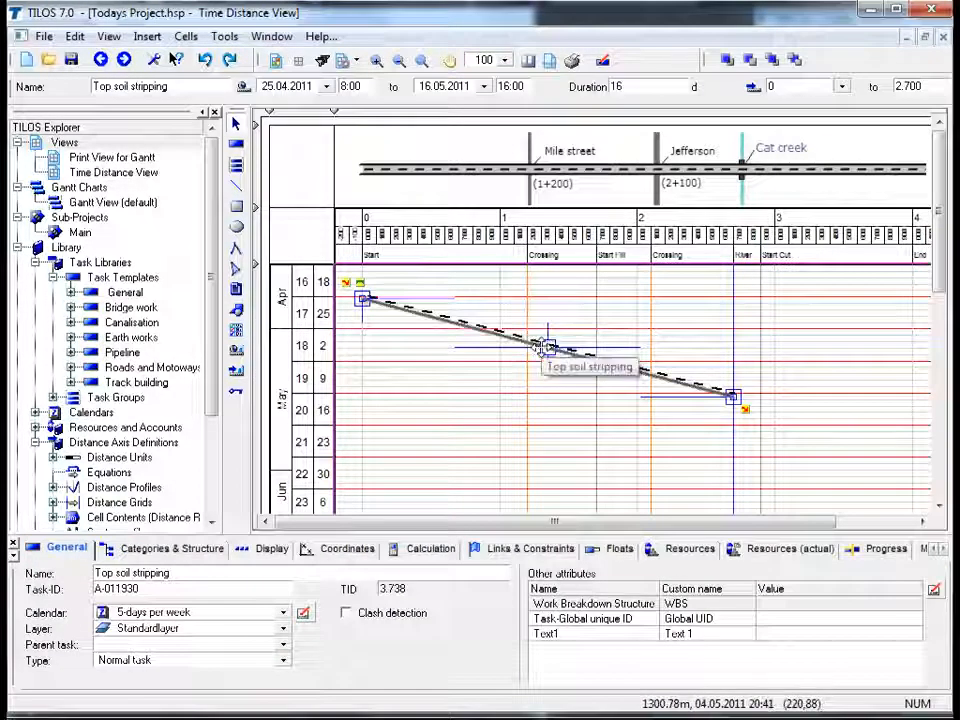
right_click(546, 347)
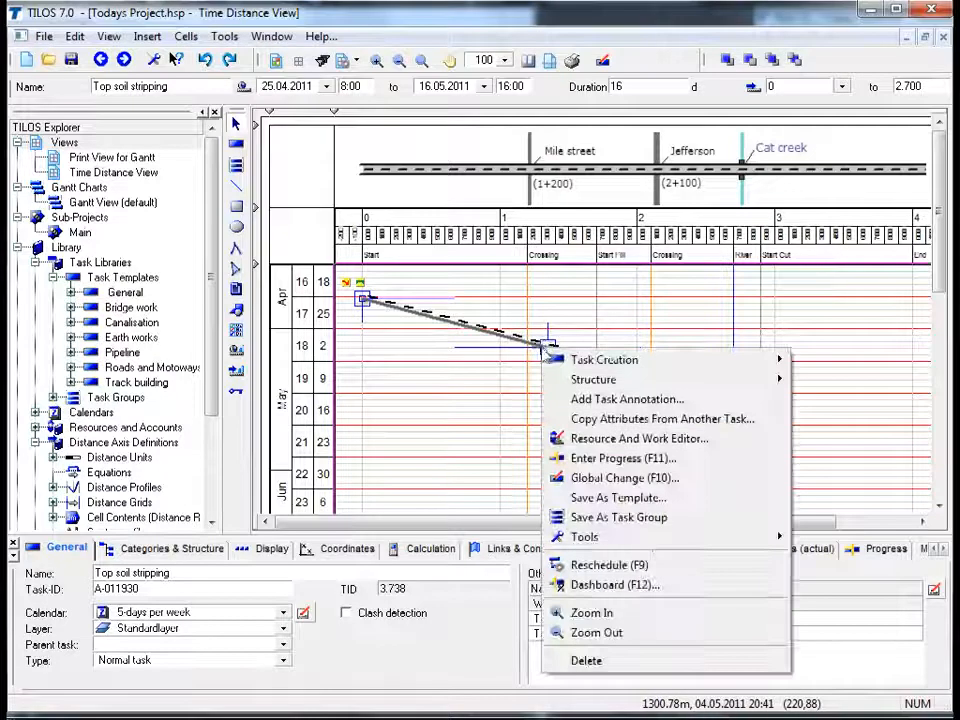
click(585, 403)
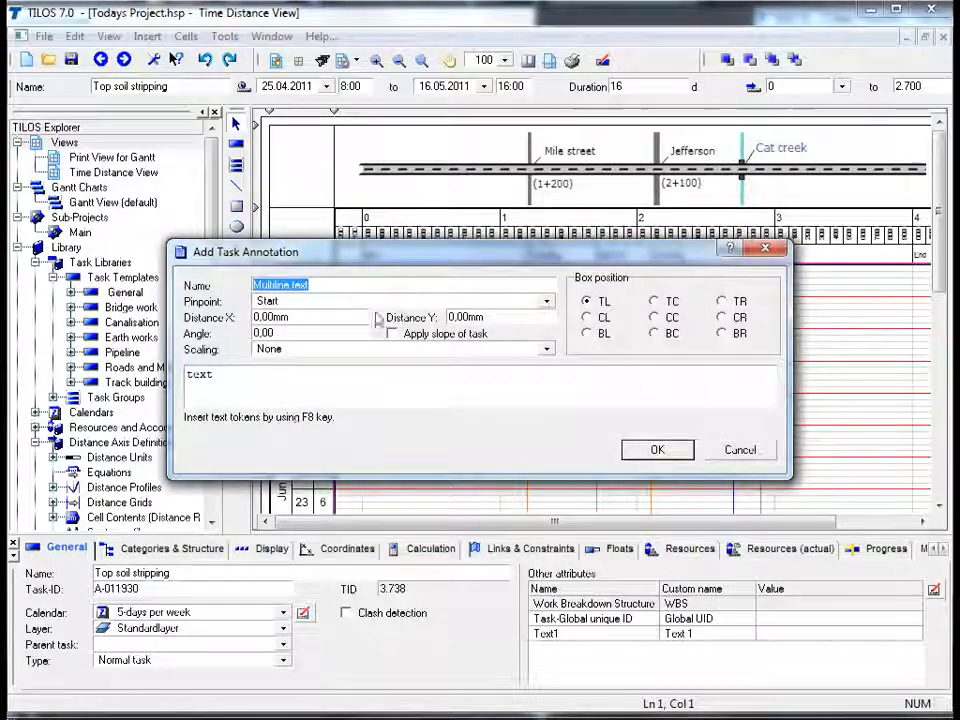
click(547, 303)
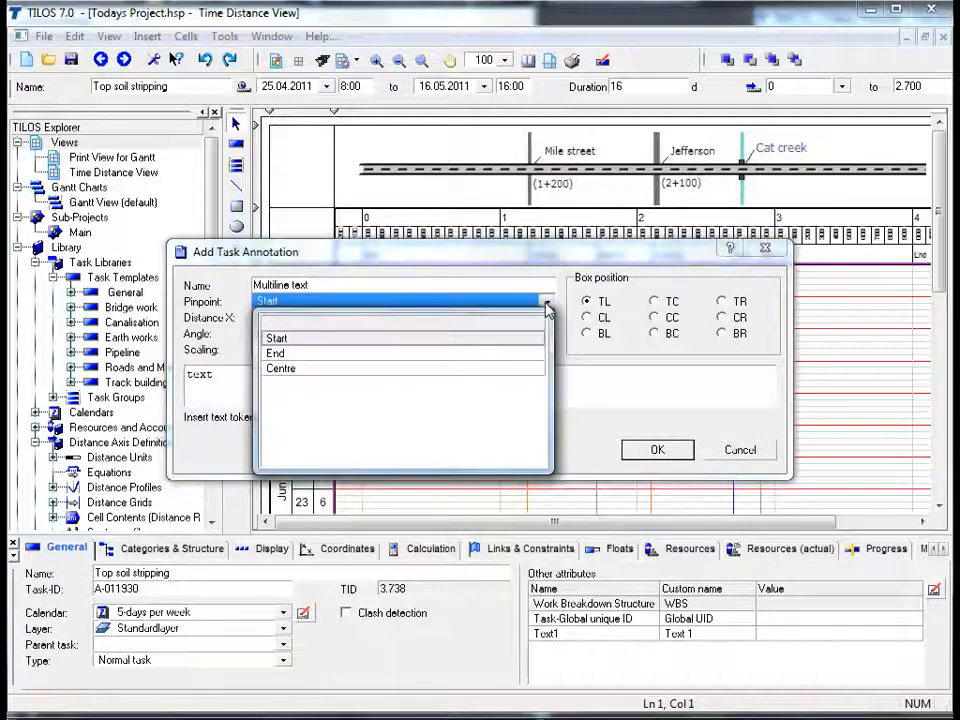
click(380, 370)
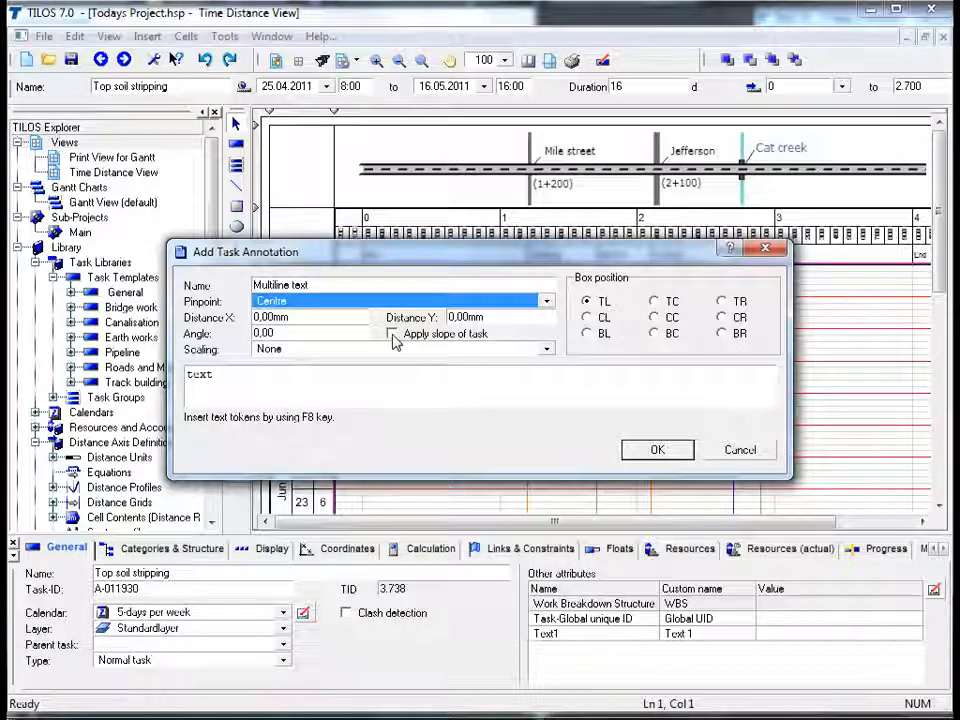
click(393, 337)
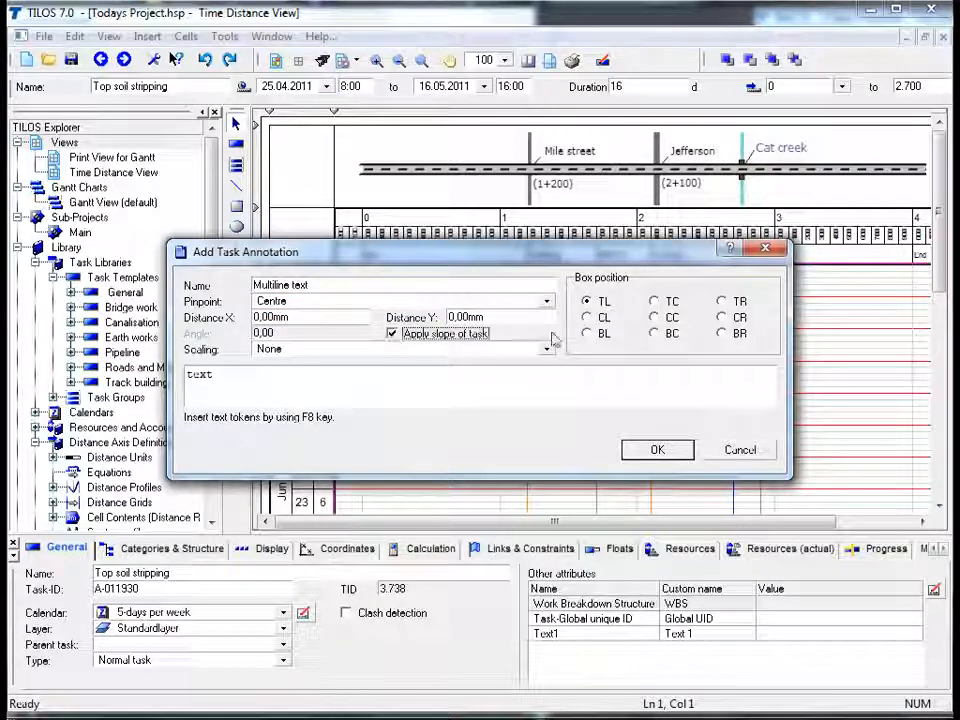
click(655, 335)
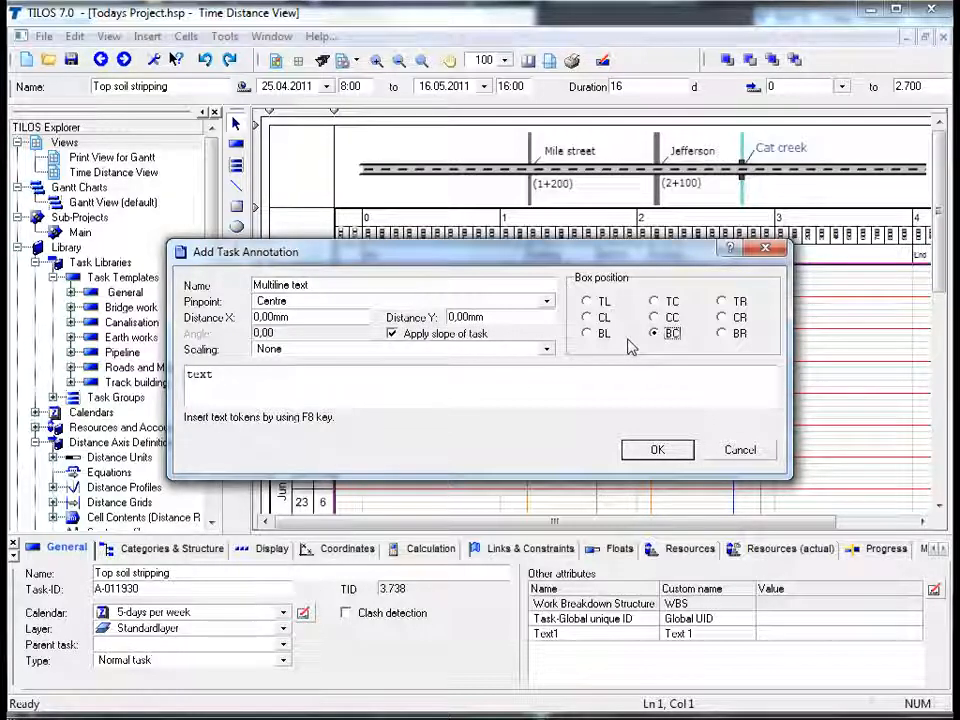
Clear the placeholder text from the new task annotation.
key(Tab)
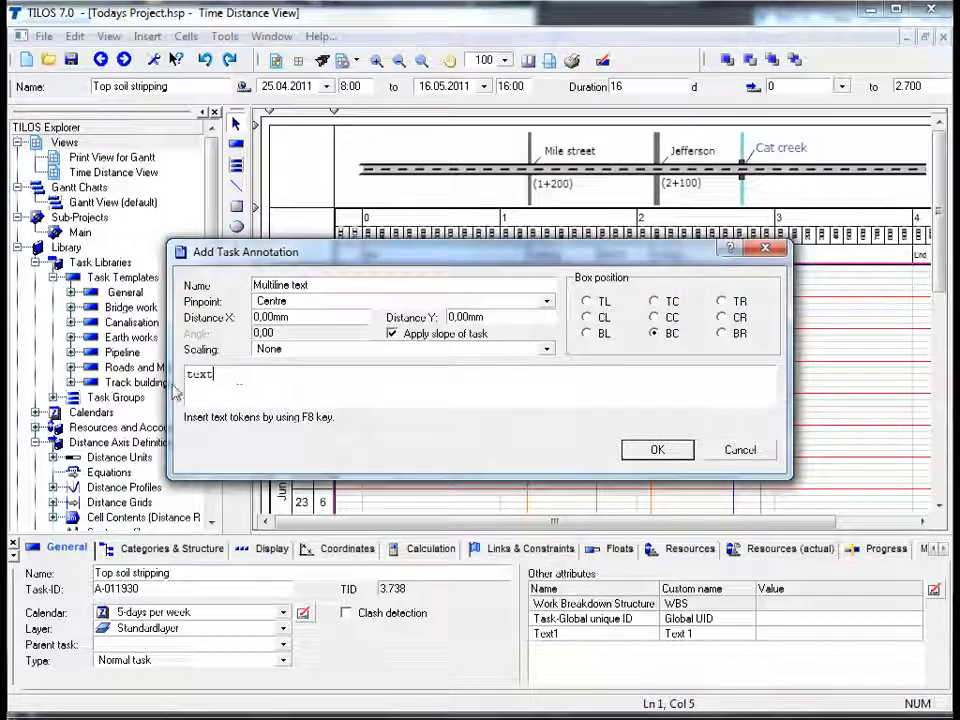
key(BackSpace)
key(BackSpace)
key(BackSpace)
key(BackSpace)
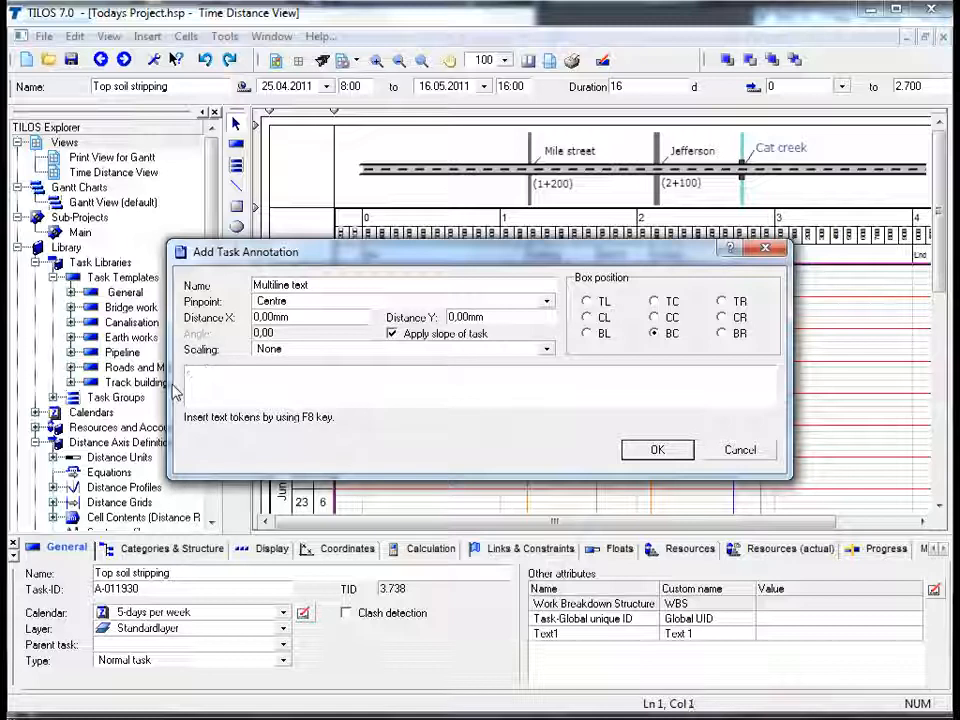
Try "Today's Project" as the fixed annotation text and delete it again.
text(To)
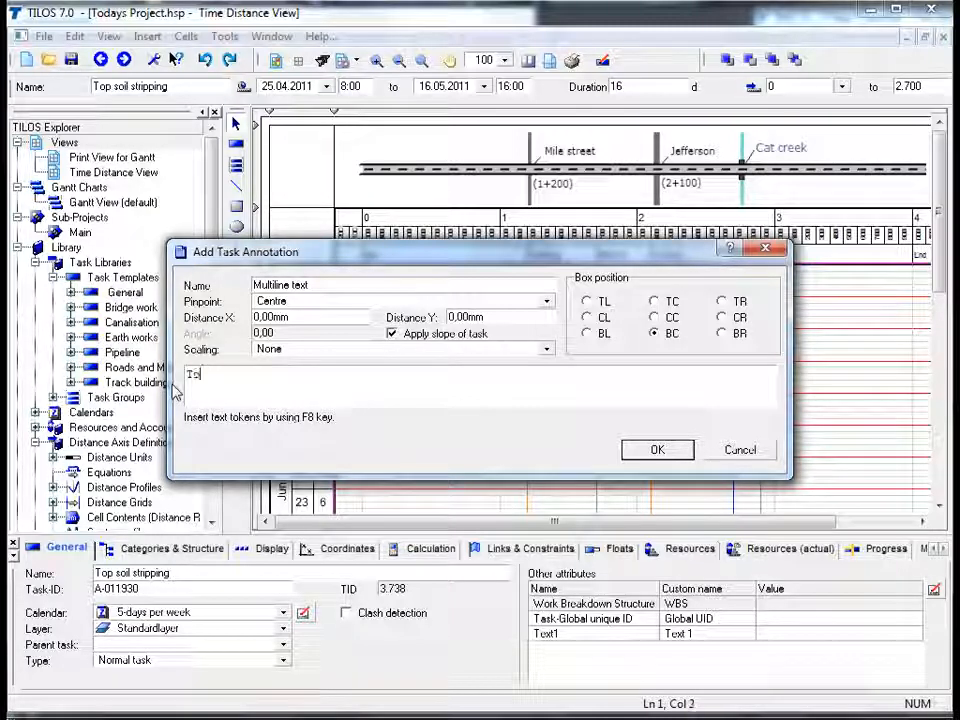
text(day)
text('s F)
text(roject)
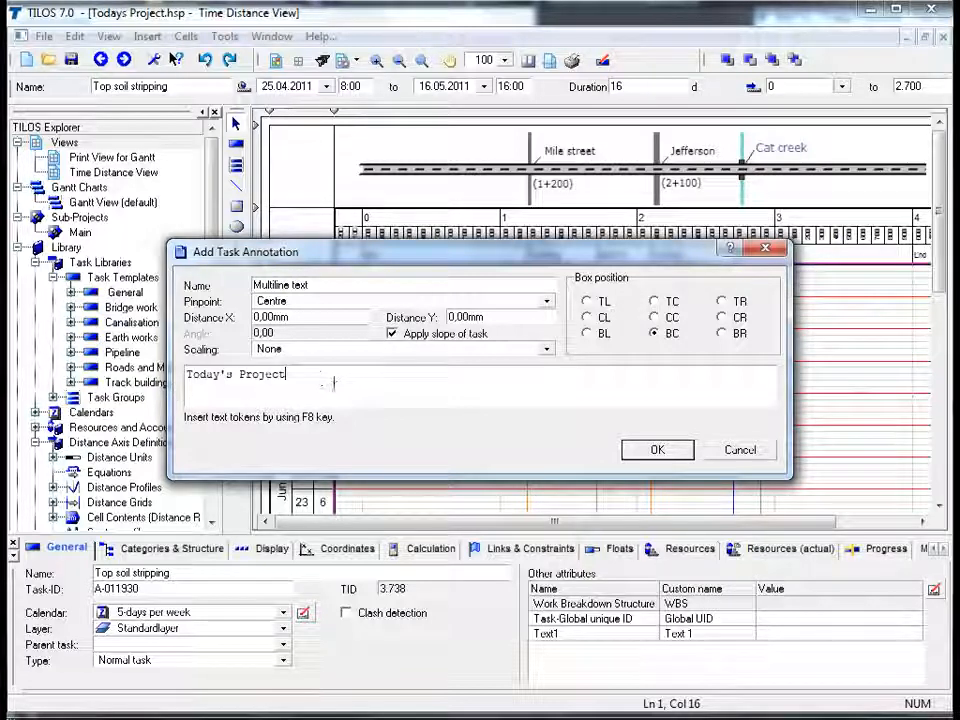
mouse_move(330, 378)
mouse_down()
mouse_move(192, 377)
mouse_move(189, 385)
mouse_up()
key(Delete)
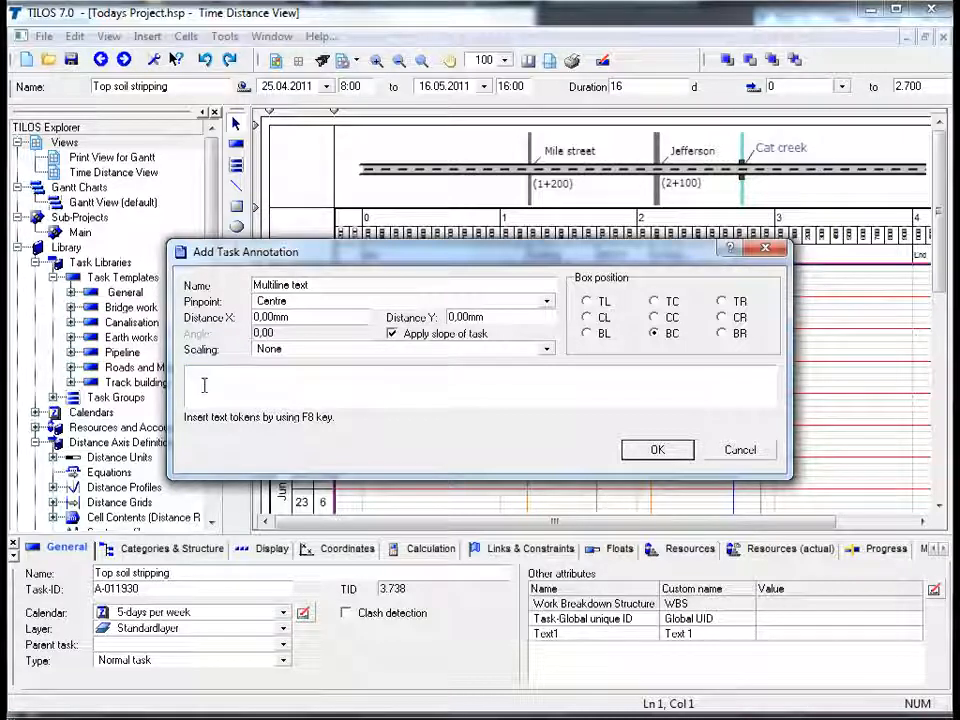
Insert the Name and Duration.Estimate.Default time unit tokens as the annotation text, add the annotation to the task and deselect it.
key(F8)
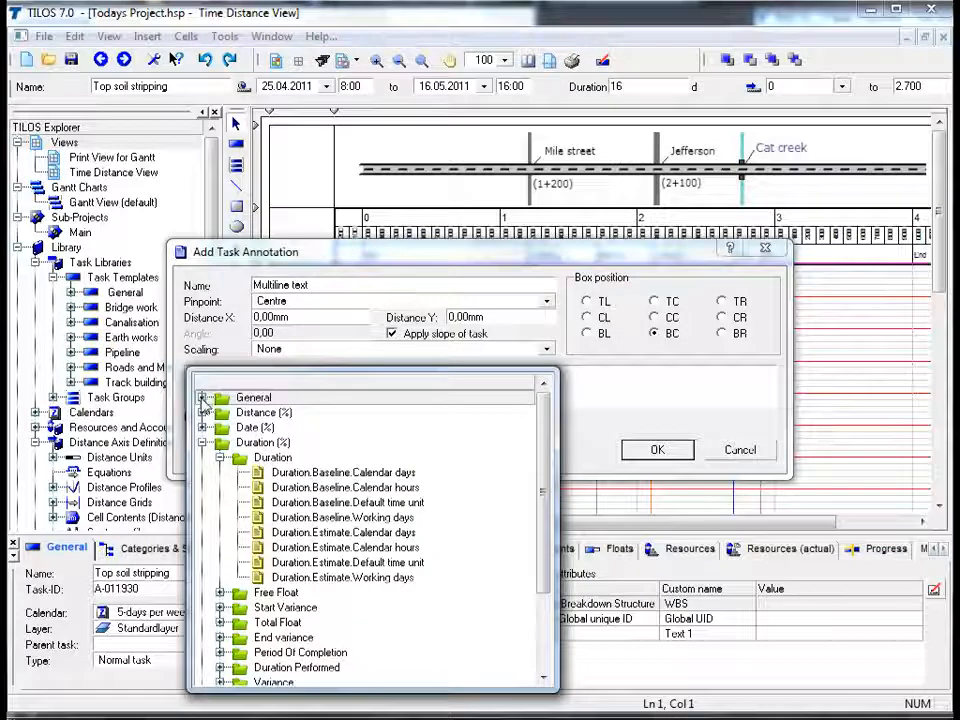
click(201, 398)
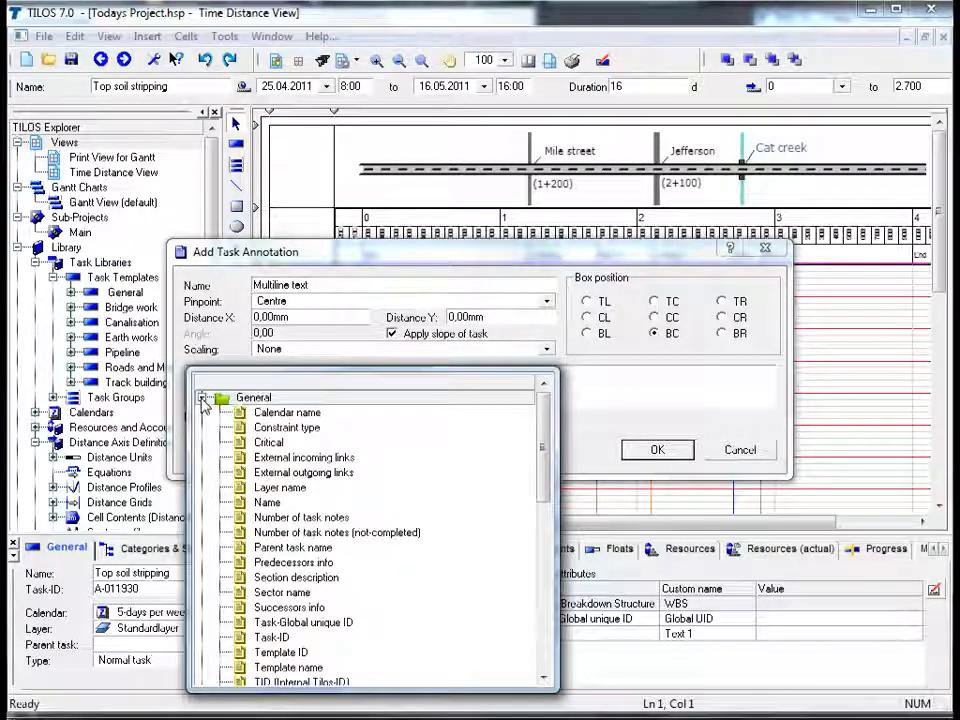
double_click(272, 503)
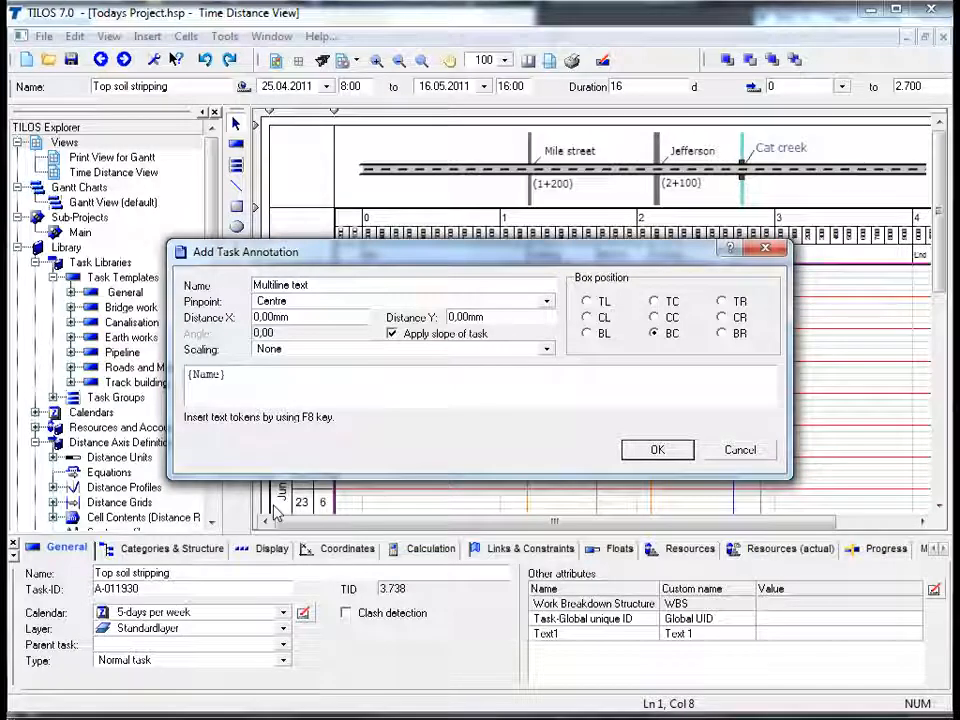
key(F8)
click(247, 397)
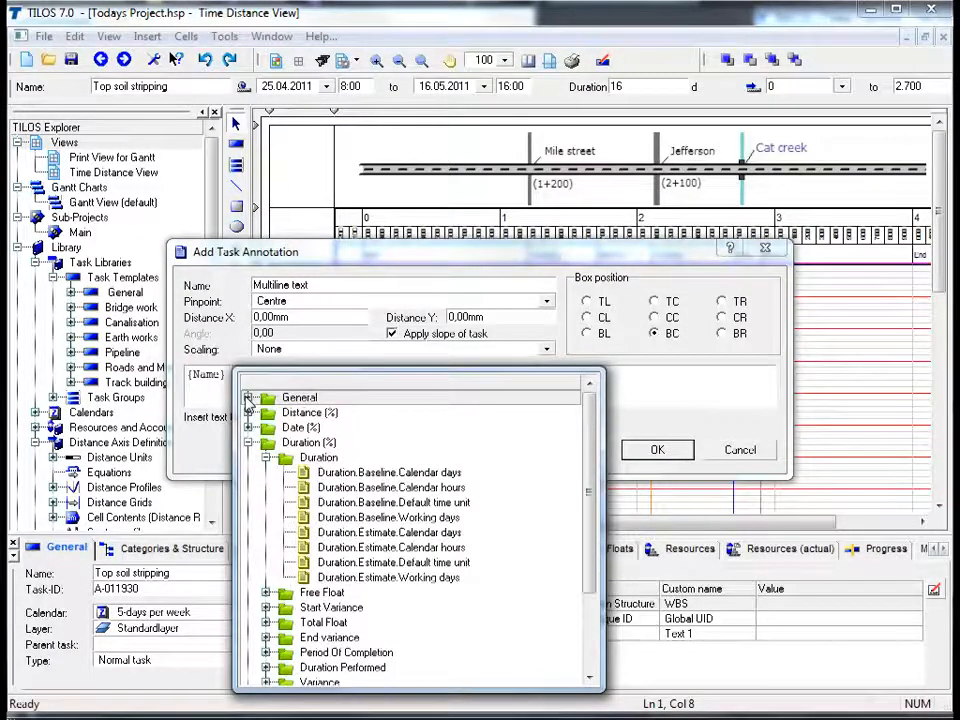
double_click(441, 564)
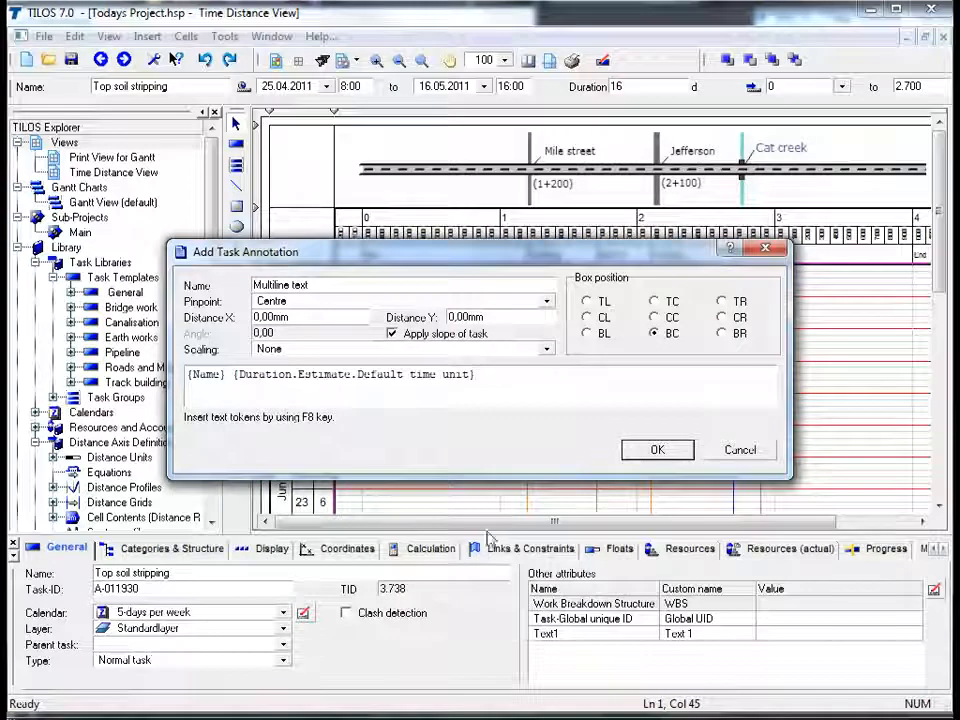
click(656, 449)
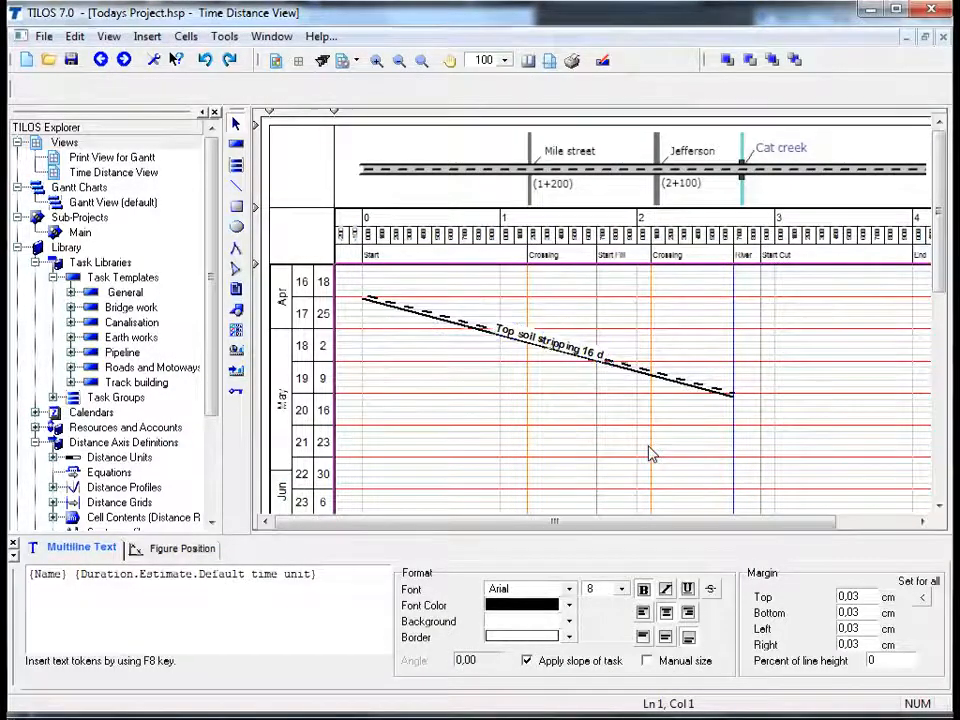
click(649, 454)
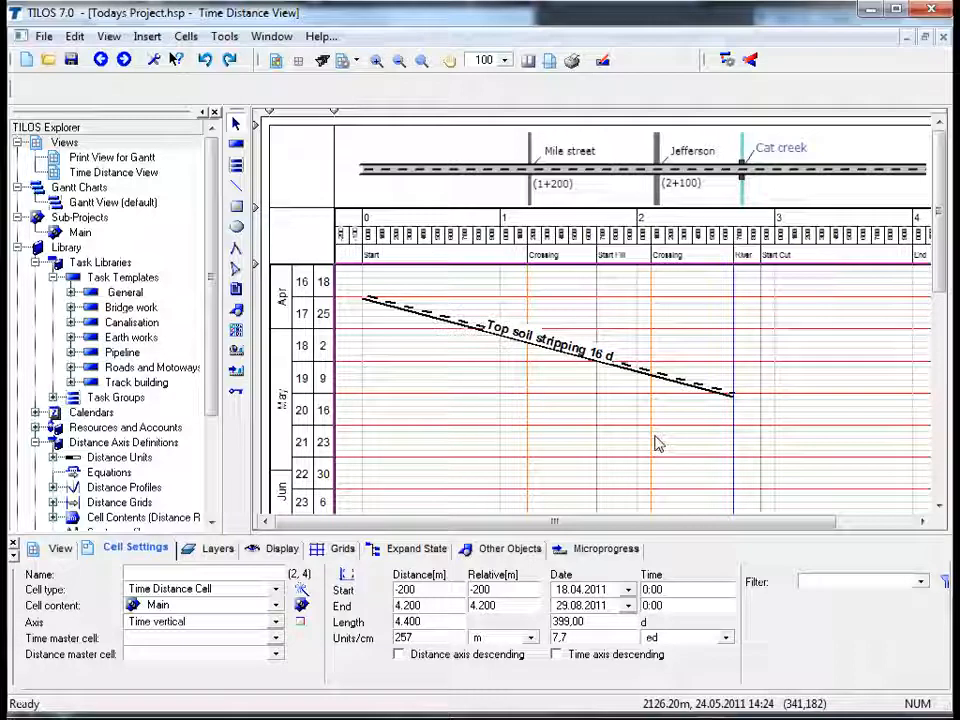
Set the Top soil stripping task to calculate its work rate from a quantity of 27000 m2.
click(634, 372)
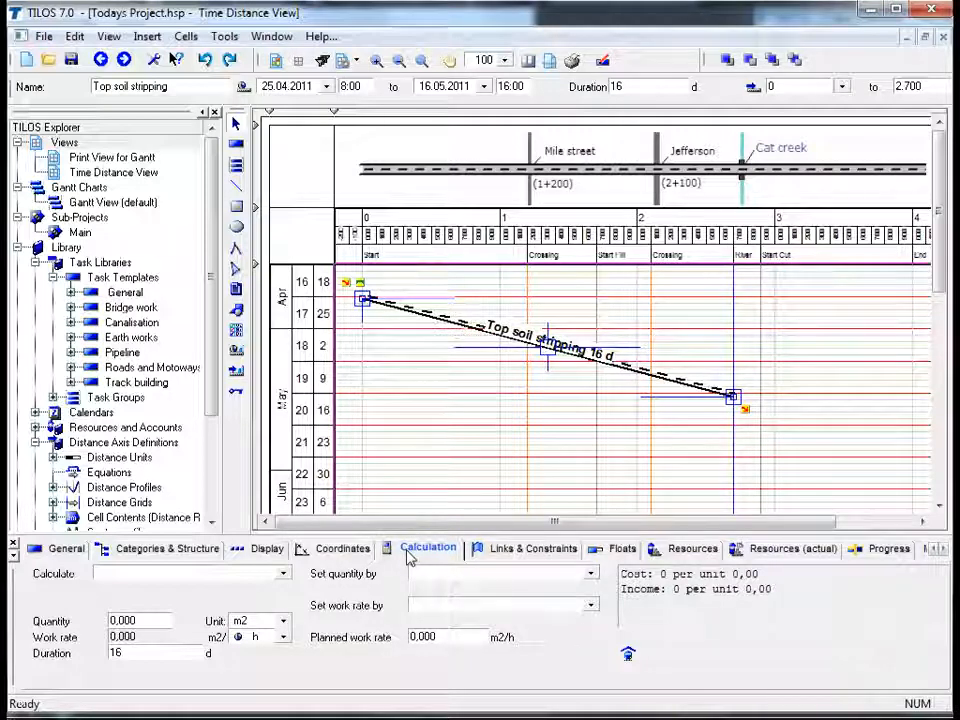
click(284, 574)
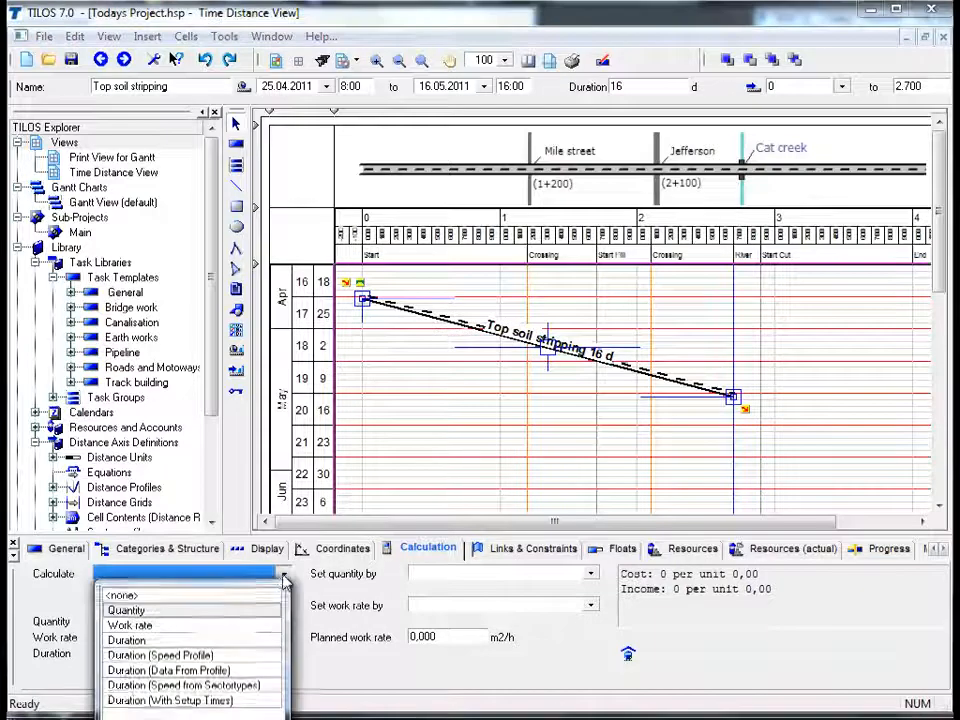
click(220, 626)
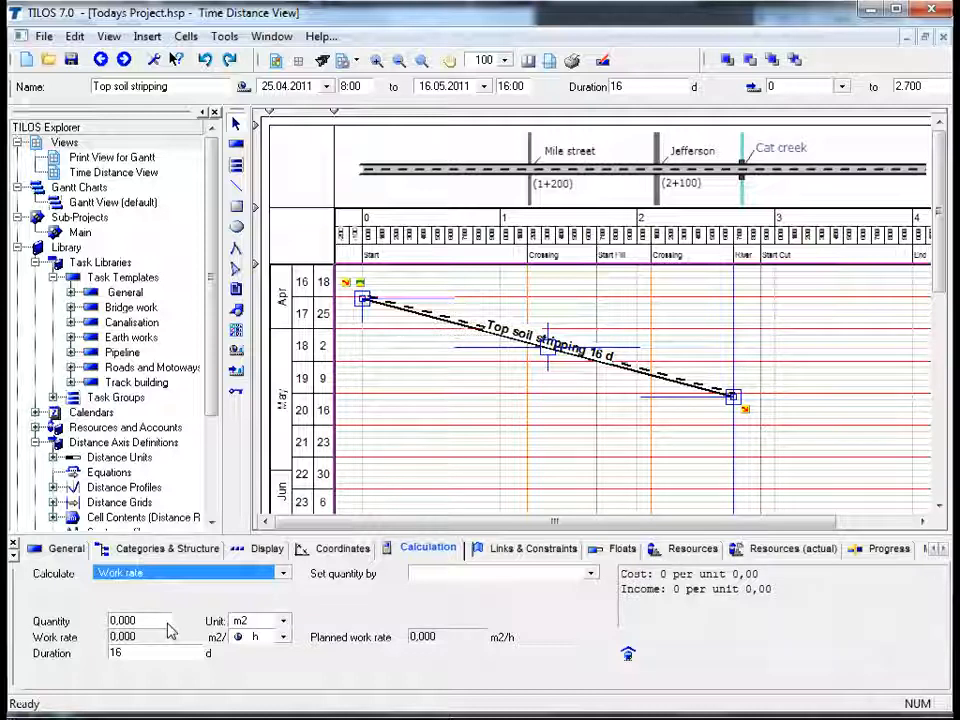
click(168, 625)
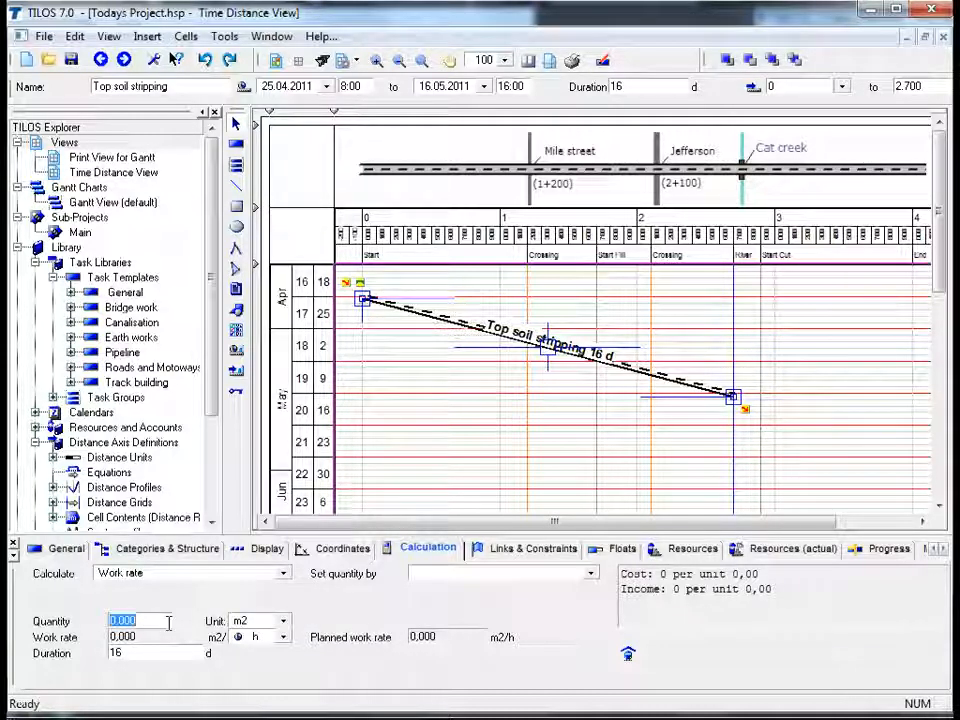
text(27000)
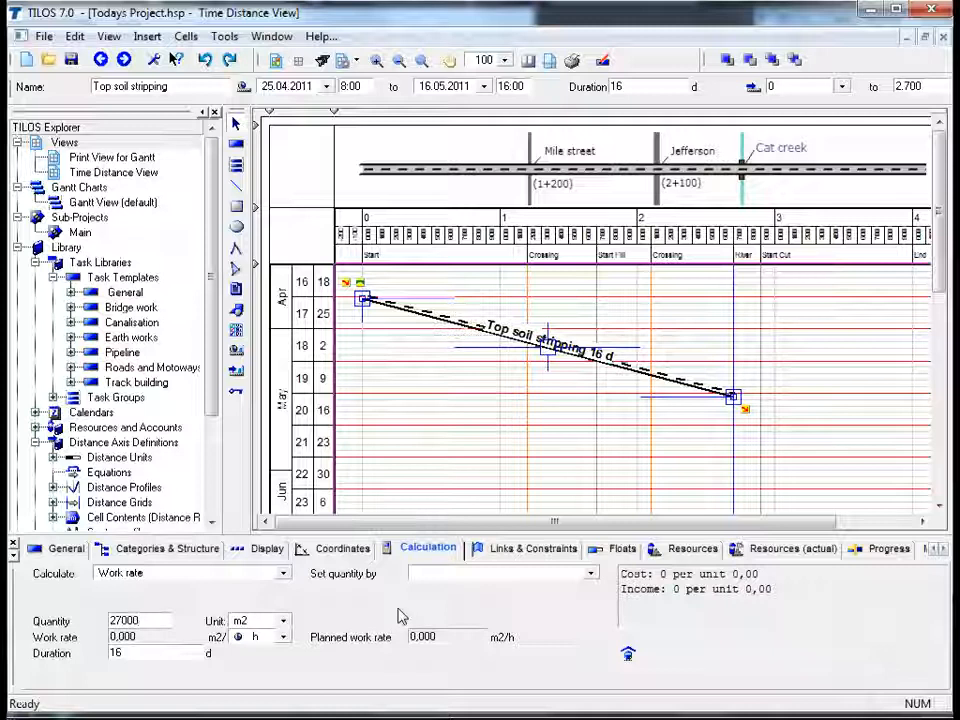
key(Return)
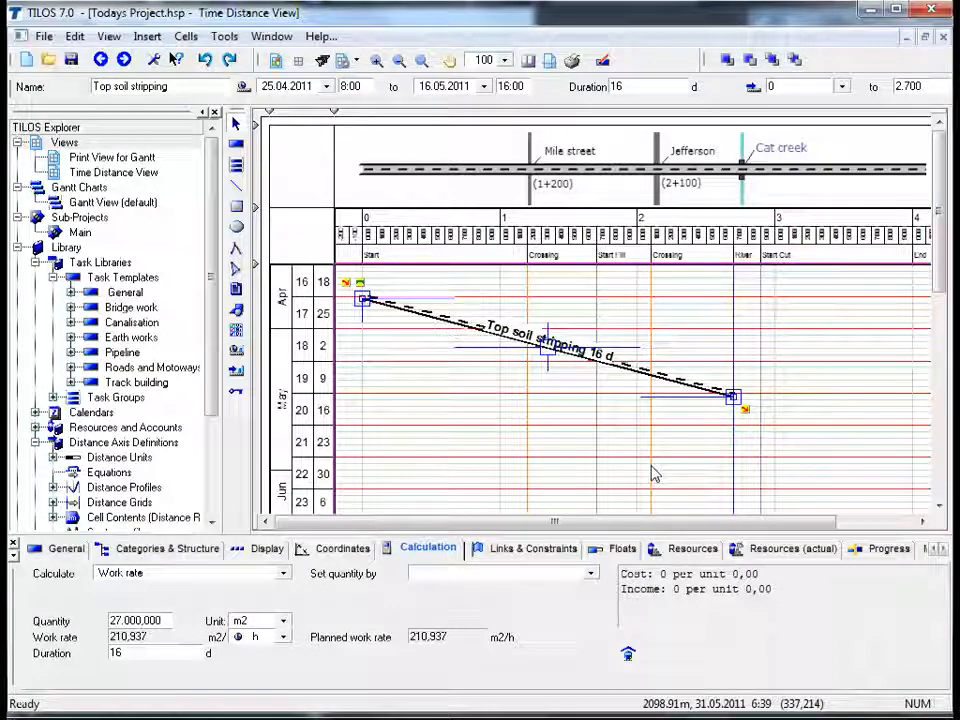
Switch the task's calculation to Duration and set the planned work rate to 240 m2/h.
click(283, 574)
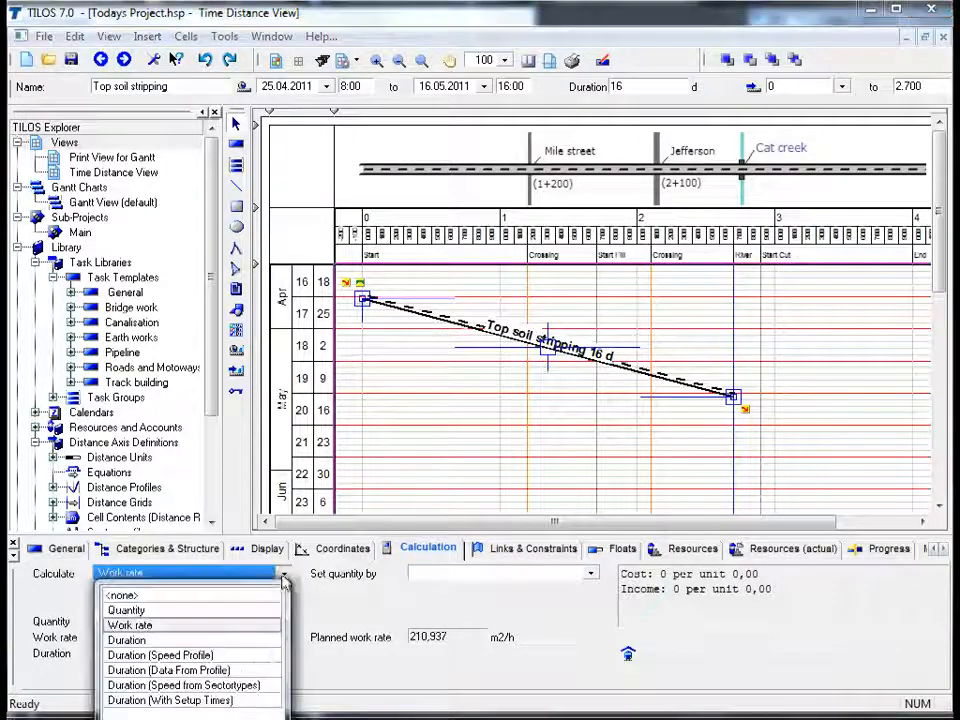
click(229, 641)
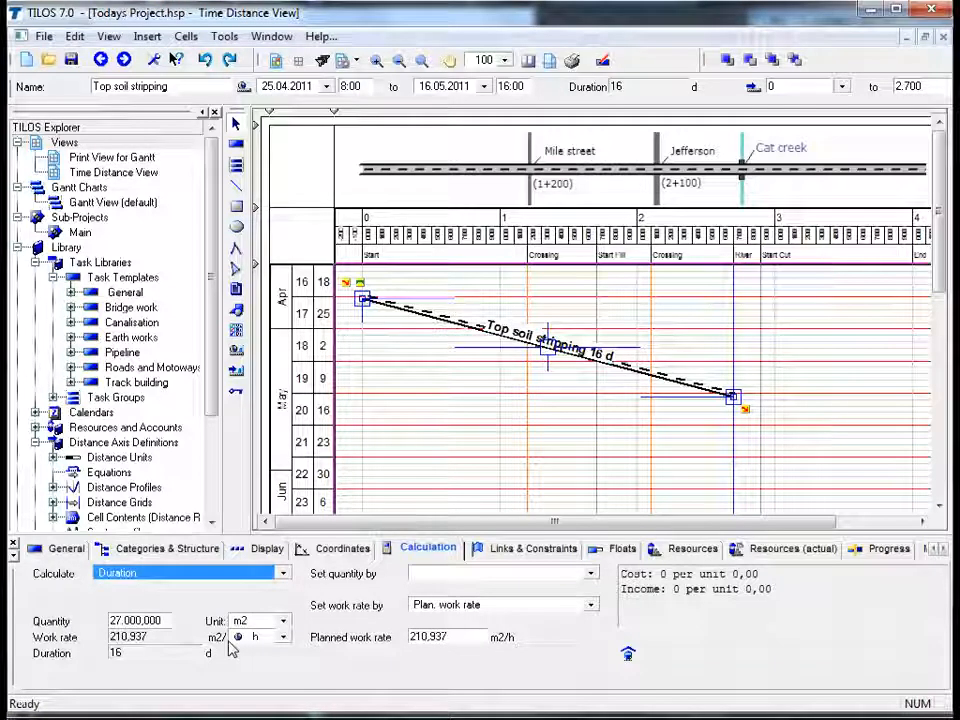
click(455, 637)
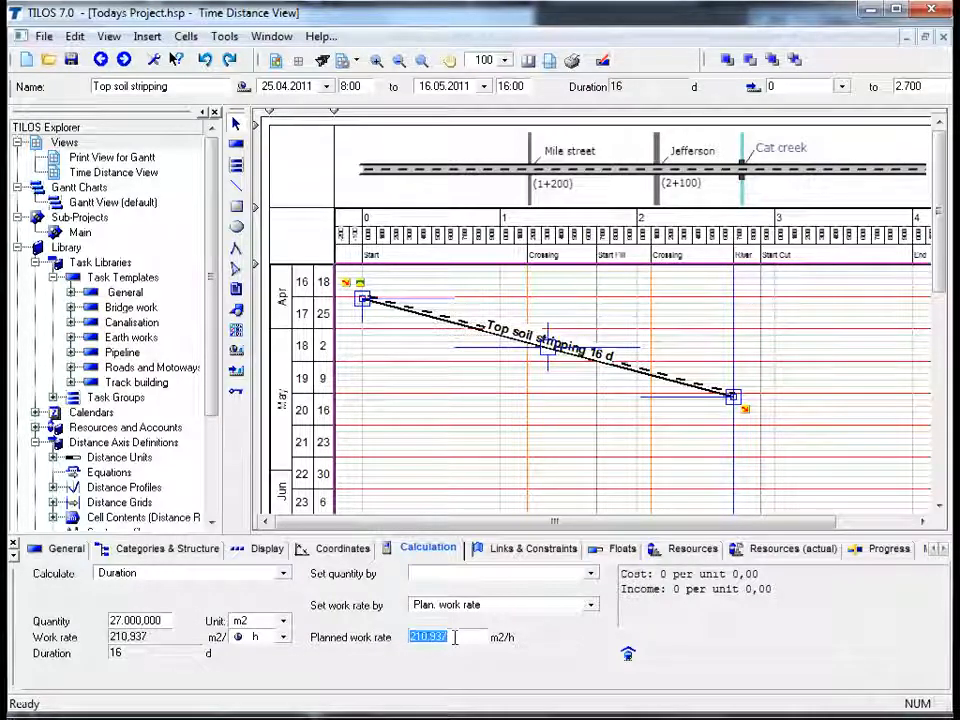
text(240)
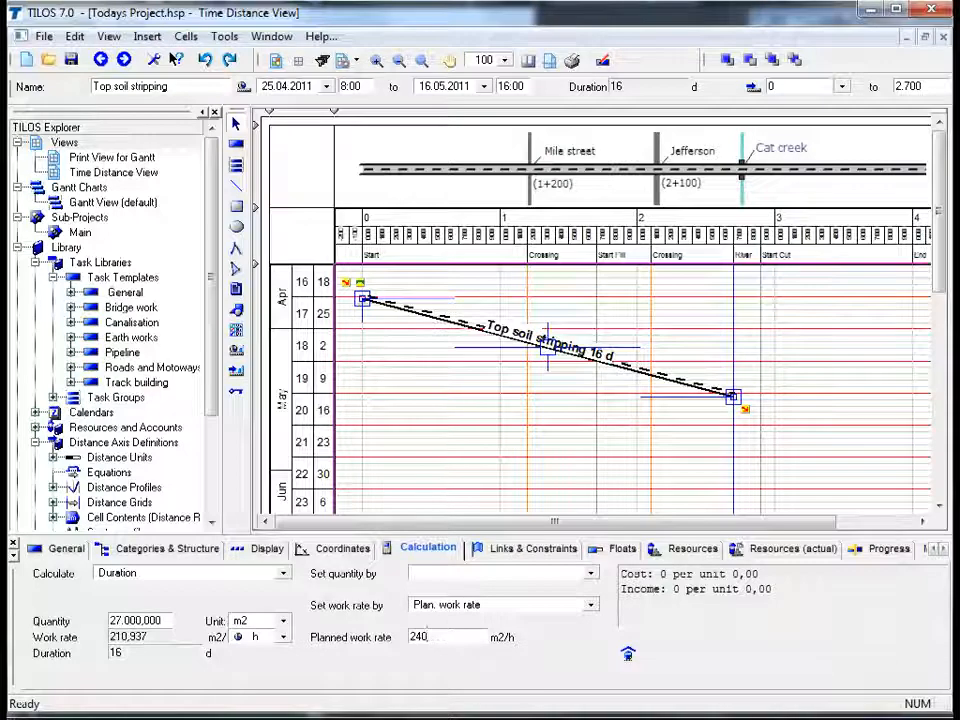
key(Return)
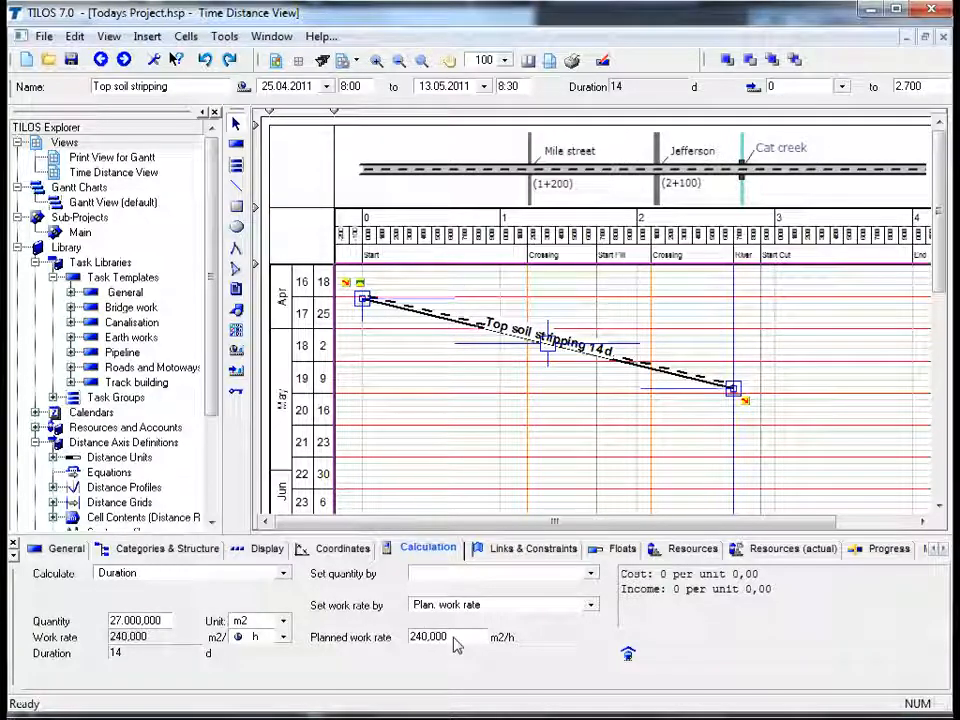
double_click(192, 655)
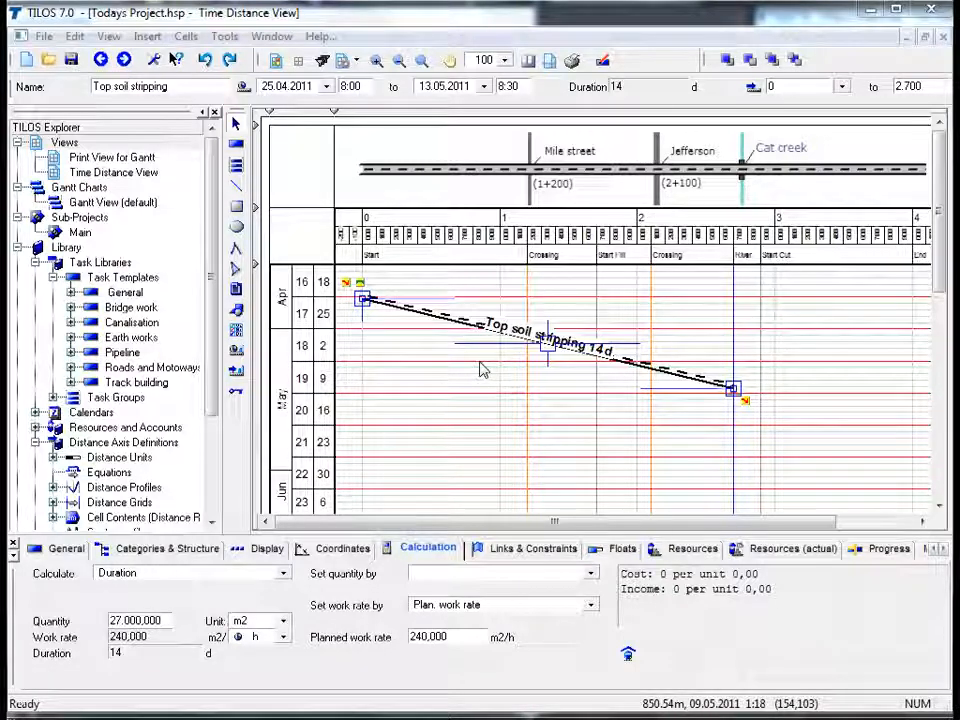
Set the task's quantity by task length with a quantity factor of 12 m2 per metre.
click(591, 575)
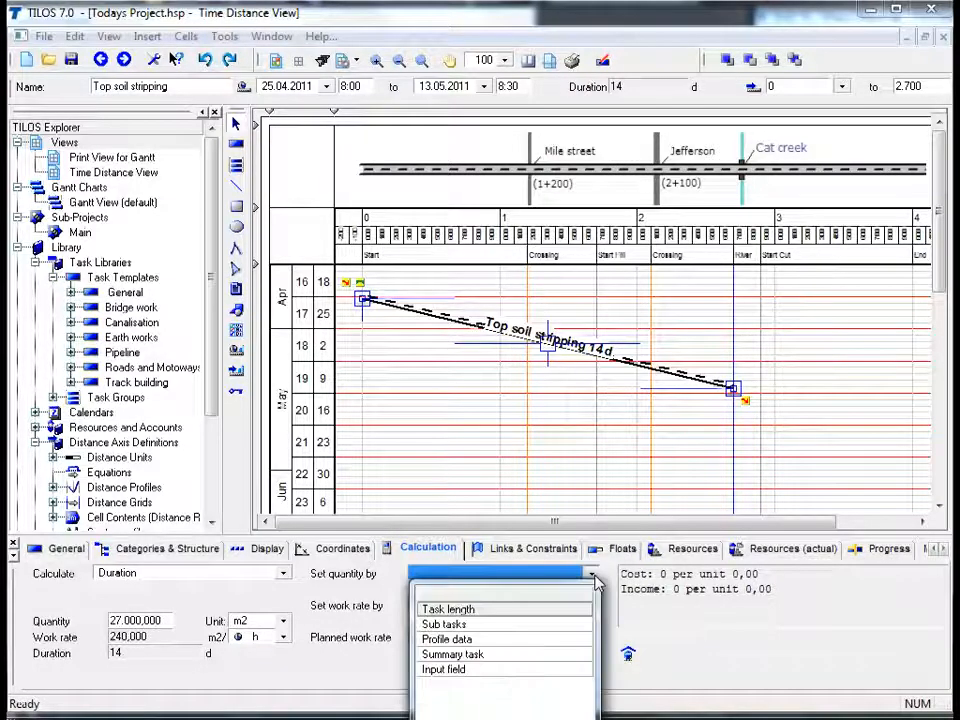
click(549, 611)
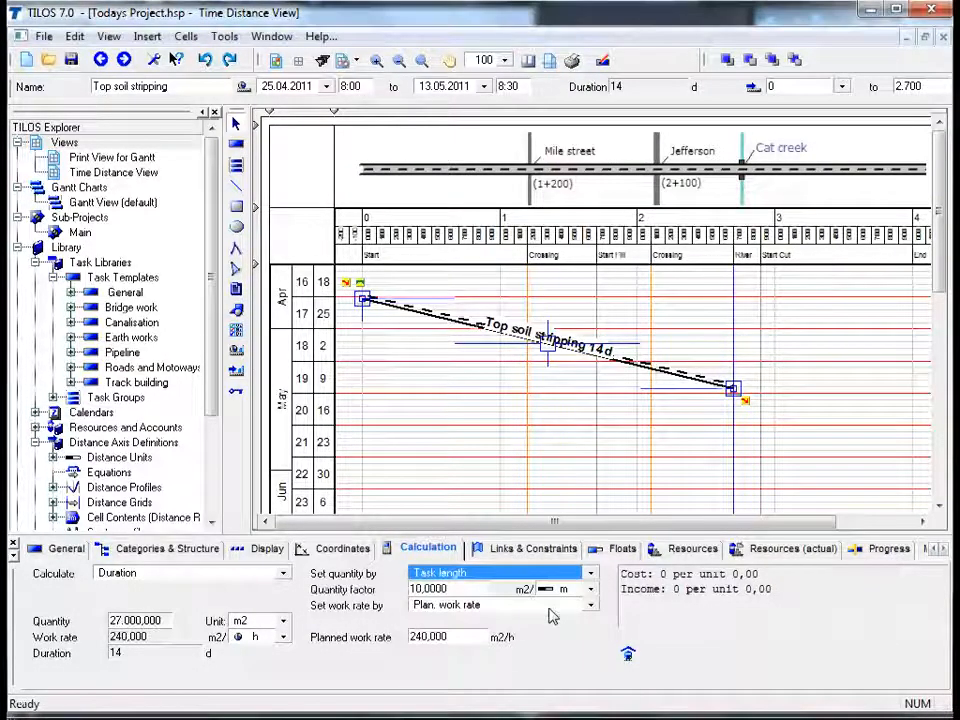
double_click(467, 590)
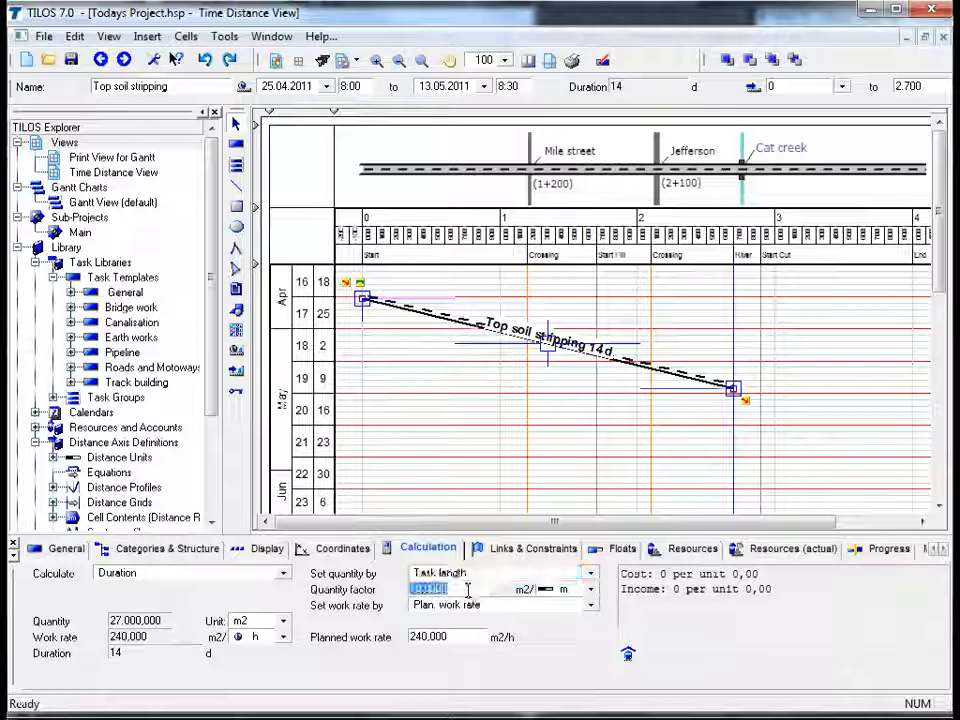
text(12)
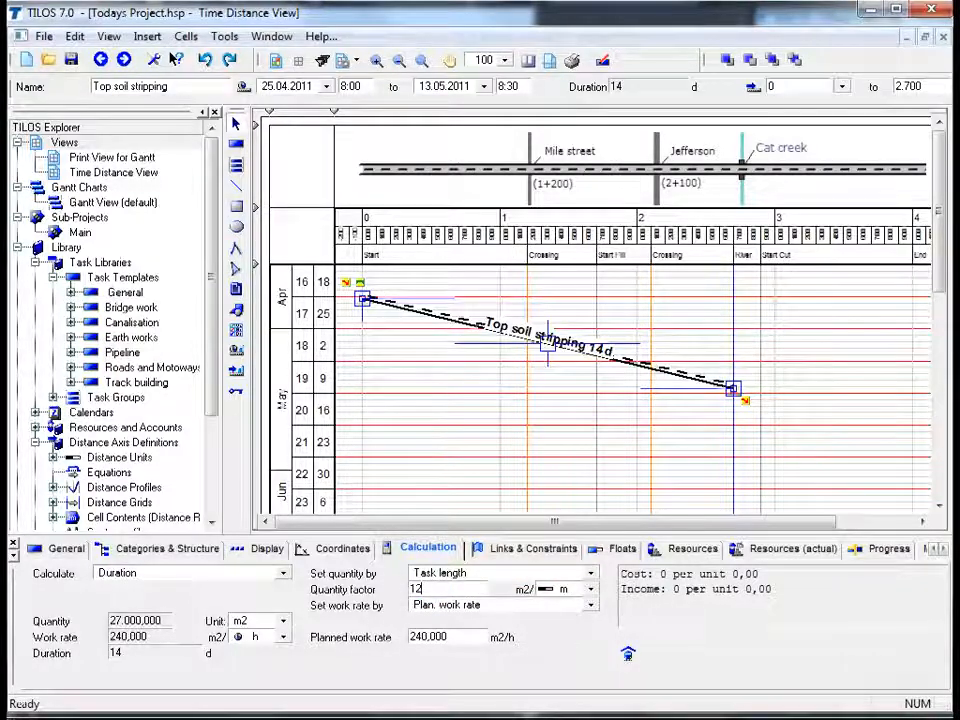
key(Return)
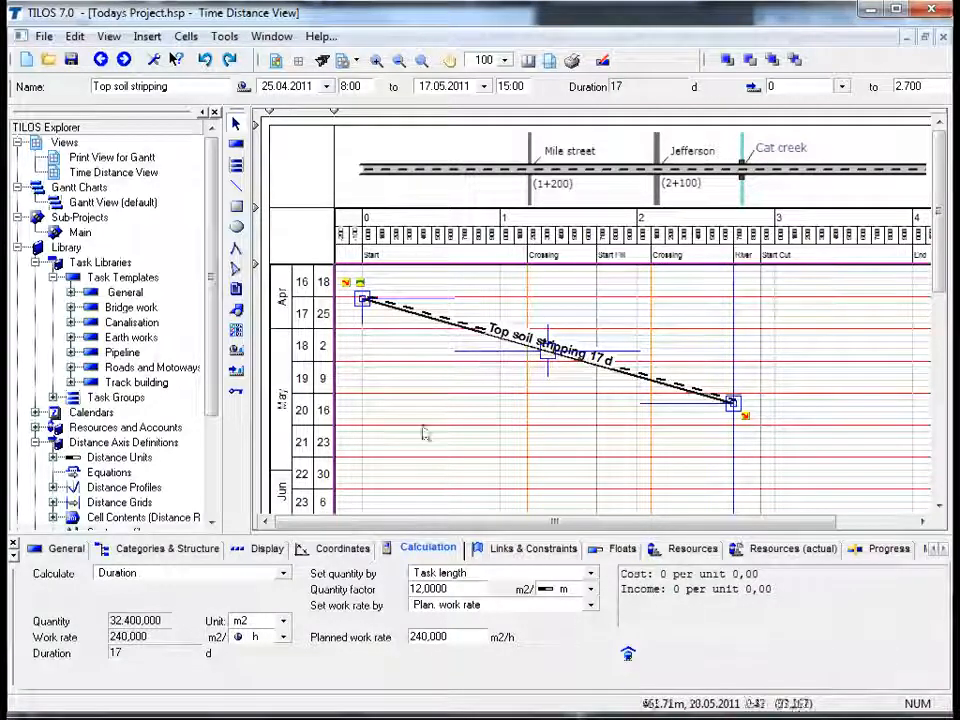
Try the Crossing station at 1.200 as the task's start distance and move the start back to 0.
click(352, 556)
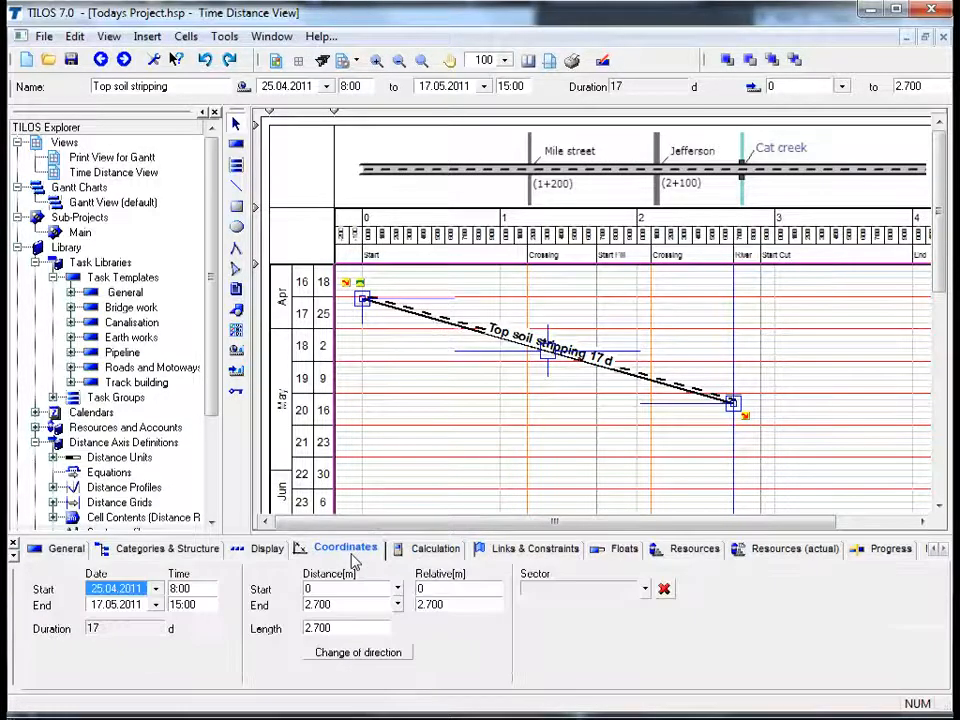
click(399, 592)
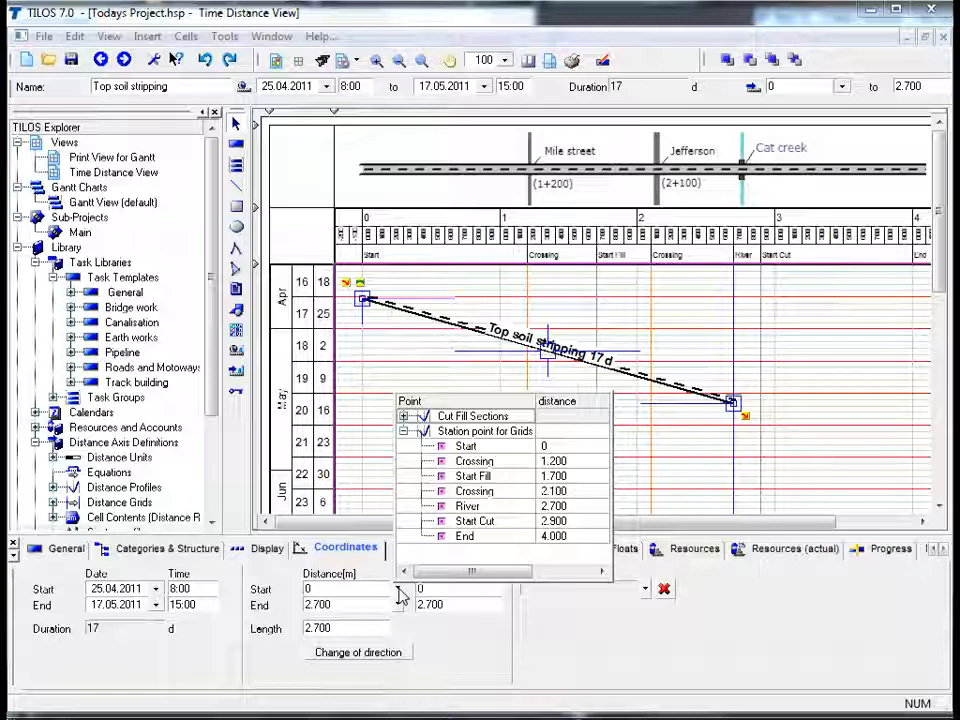
click(574, 463)
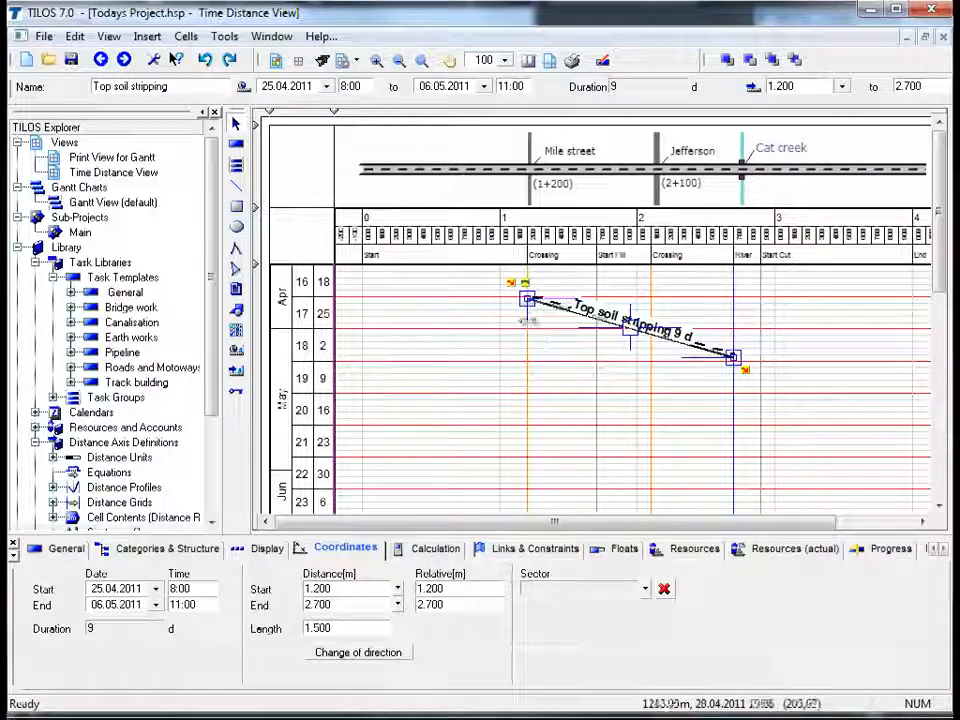
drag(527, 318, 369, 336)
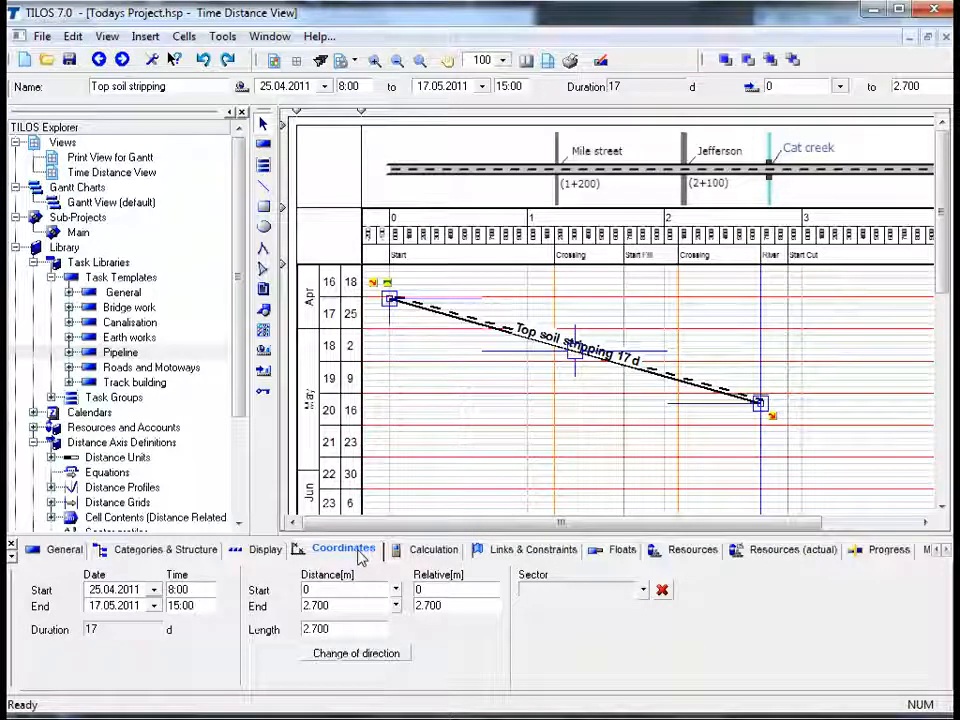
Reverse the direction of the Top soil stripping task so it runs from 2.700 to 0.
click(358, 655)
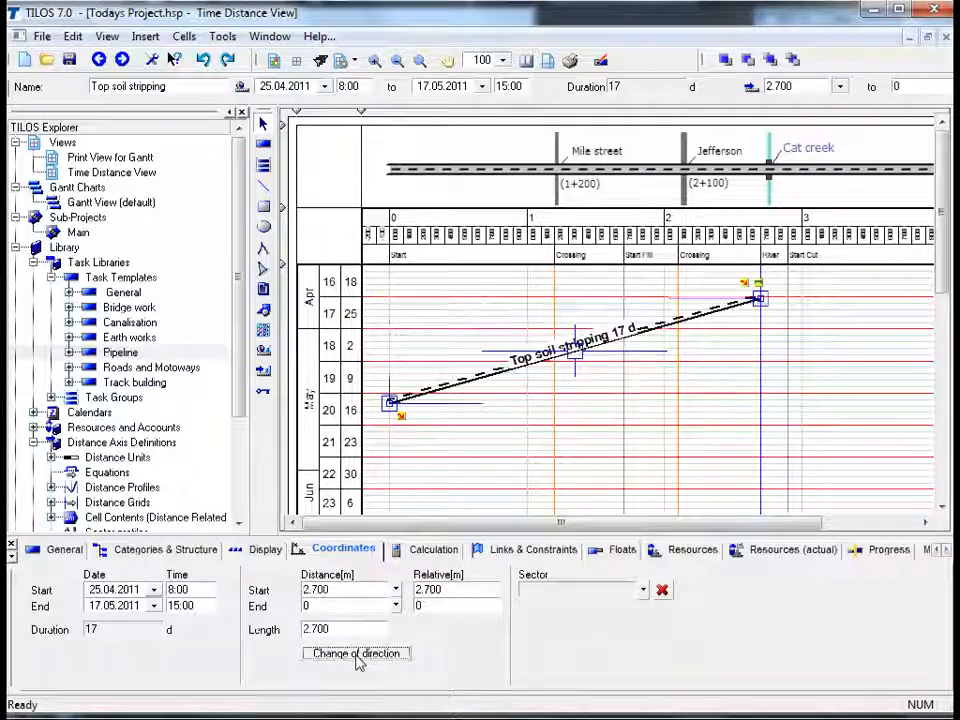
Save the task as a new template named "Top soil stripping today" beneath Earth works and deselect the task.
right_click(458, 385)
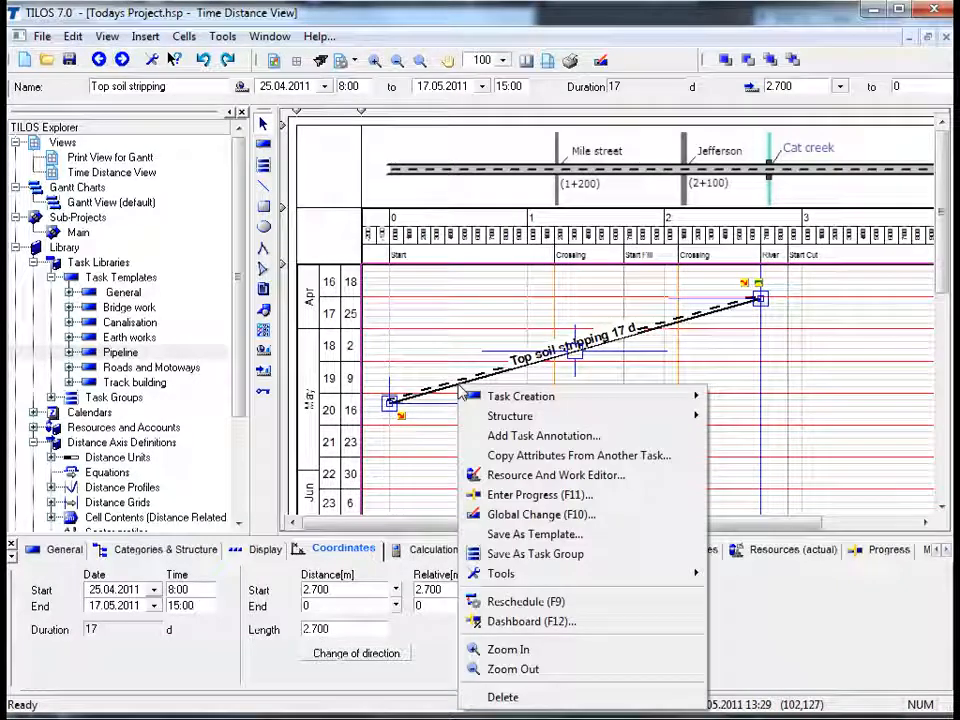
click(510, 535)
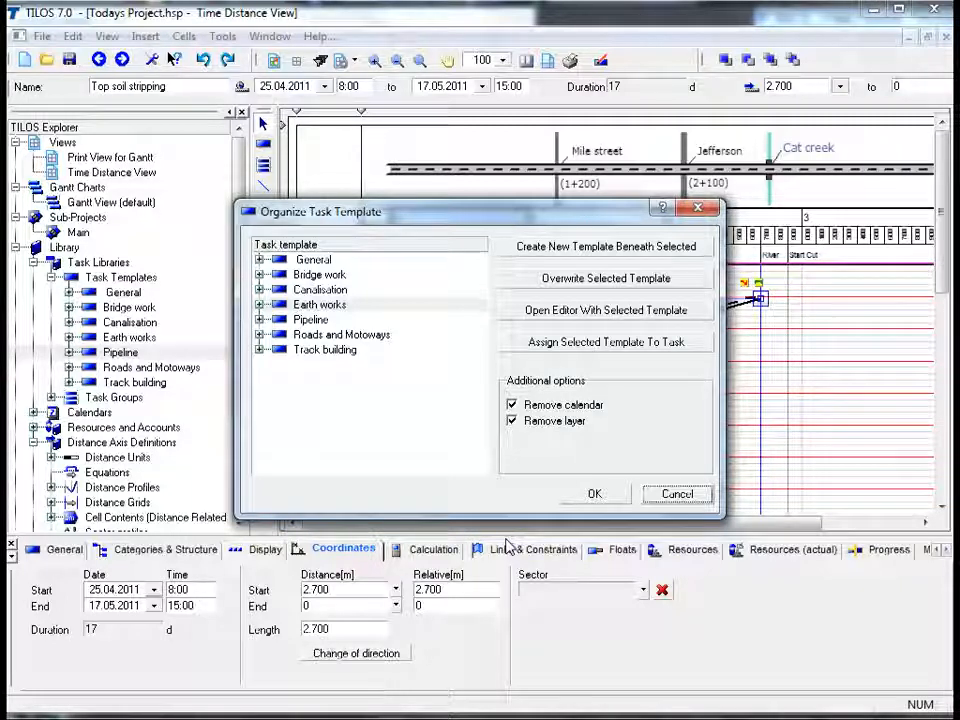
click(259, 305)
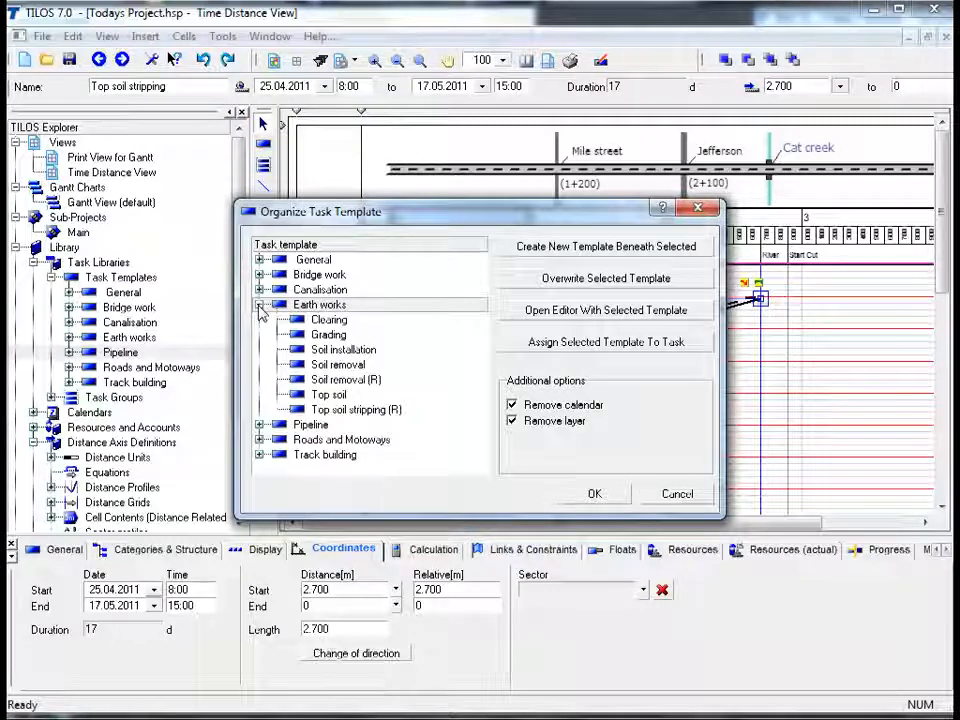
click(573, 247)
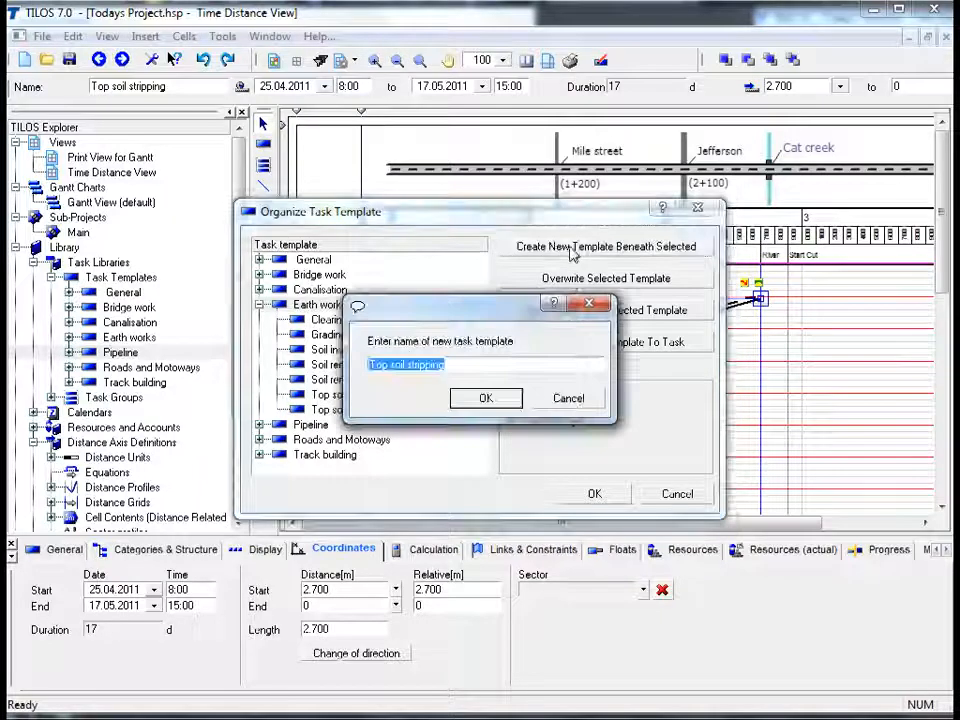
click(503, 363)
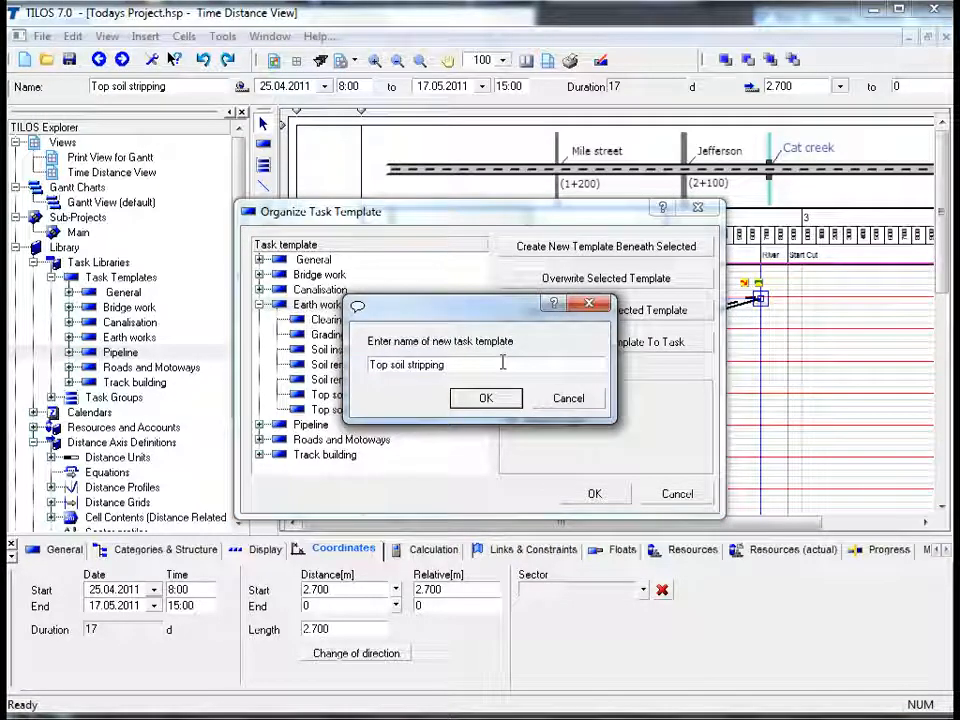
text(today)
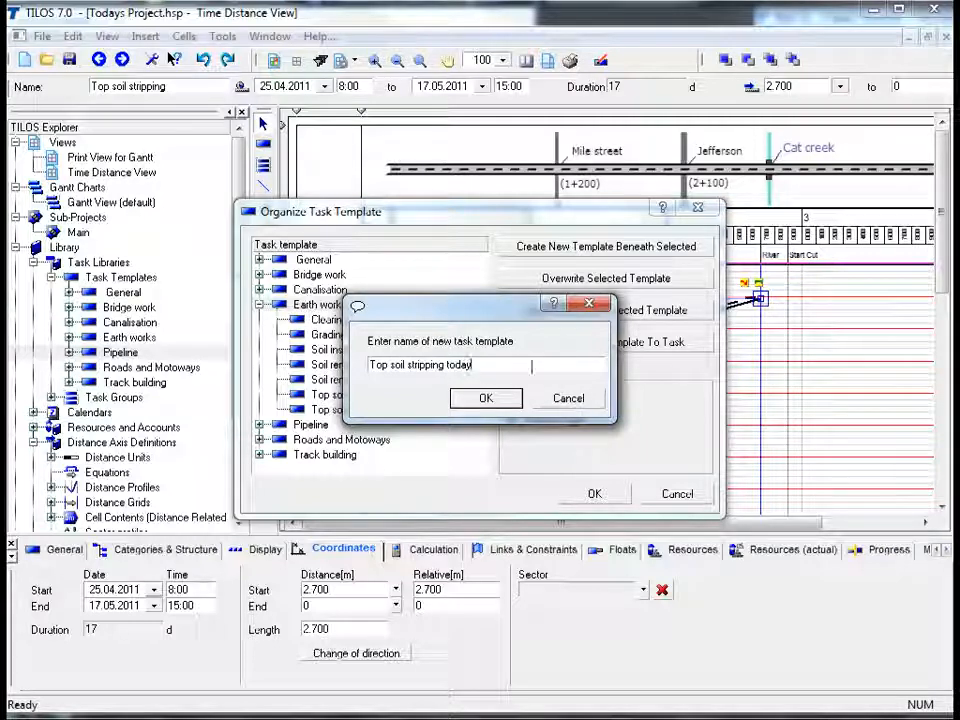
click(484, 398)
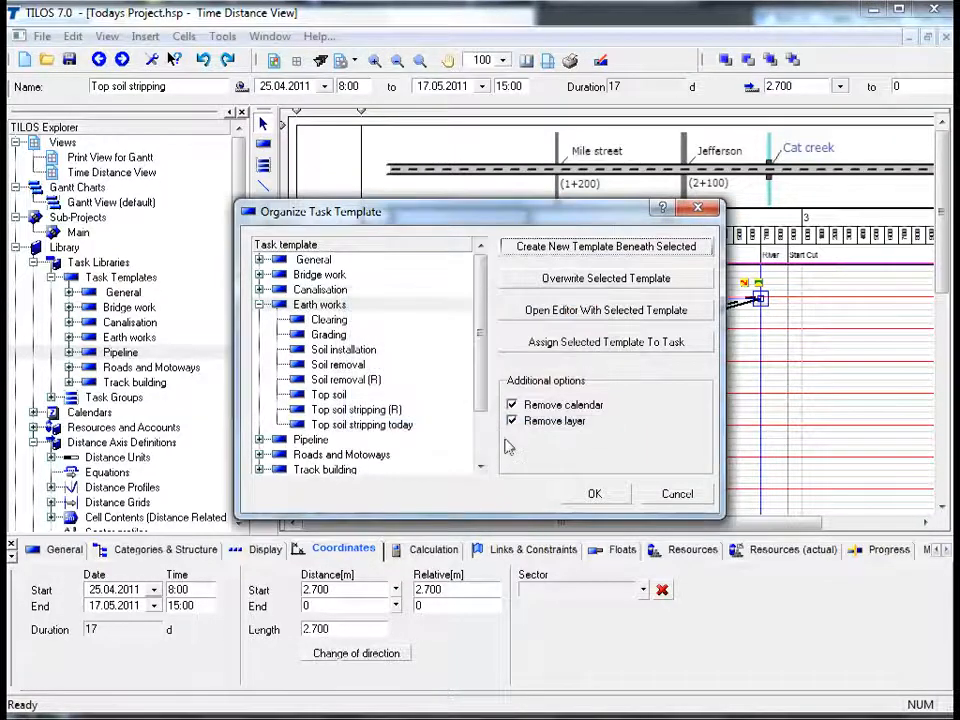
click(590, 494)
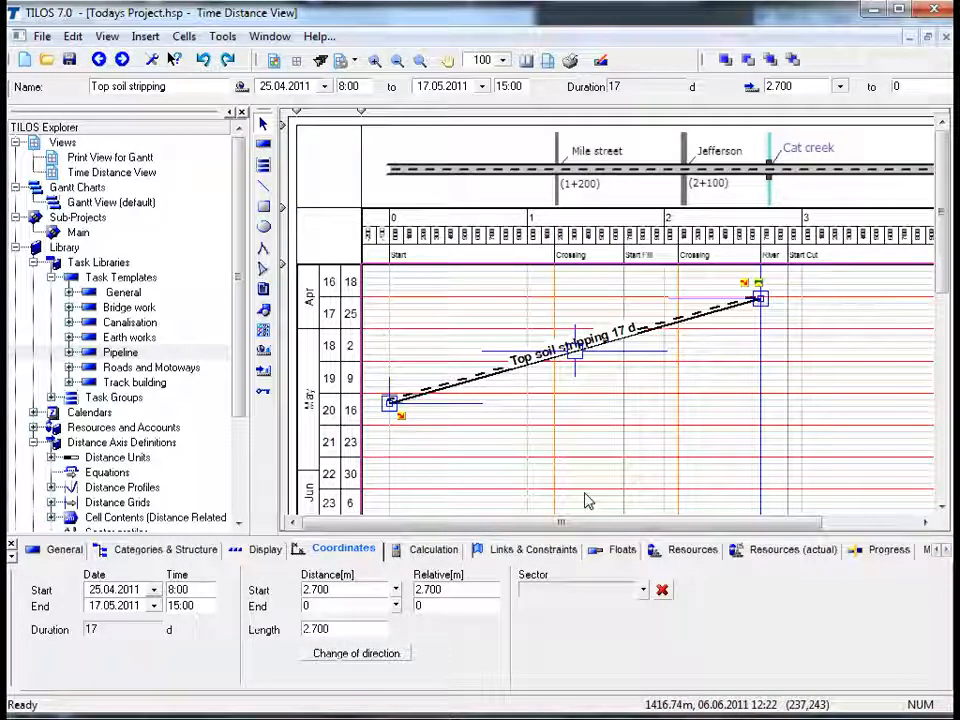
click(530, 462)
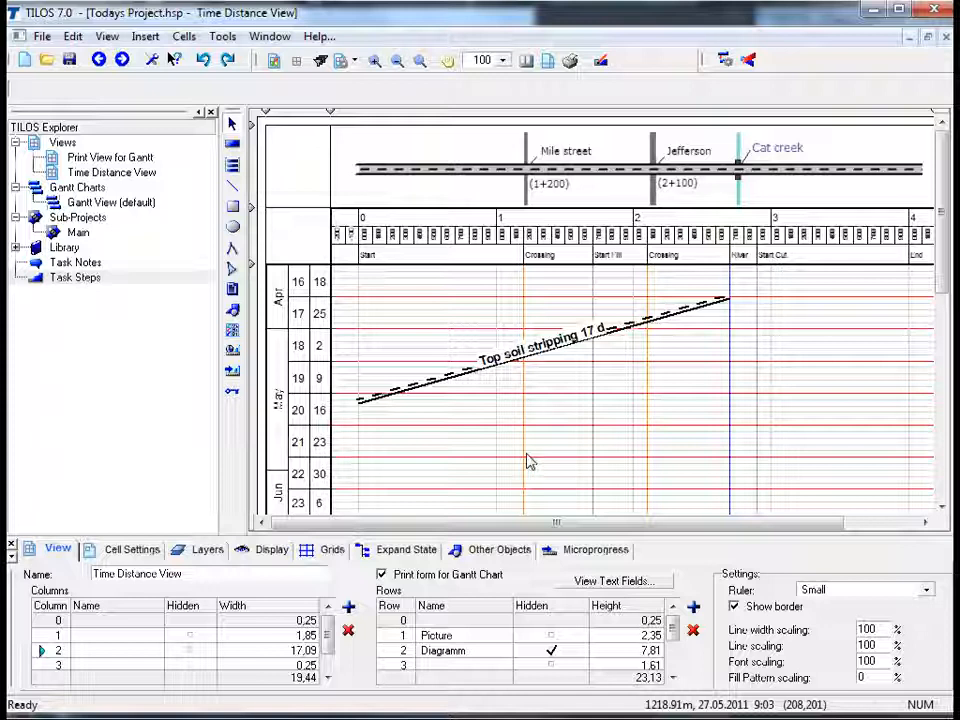
Draw a task from the "Top soil stripping today" template from distance 2.700 to 4.000, starting on 17.05.2011.
click(235, 150)
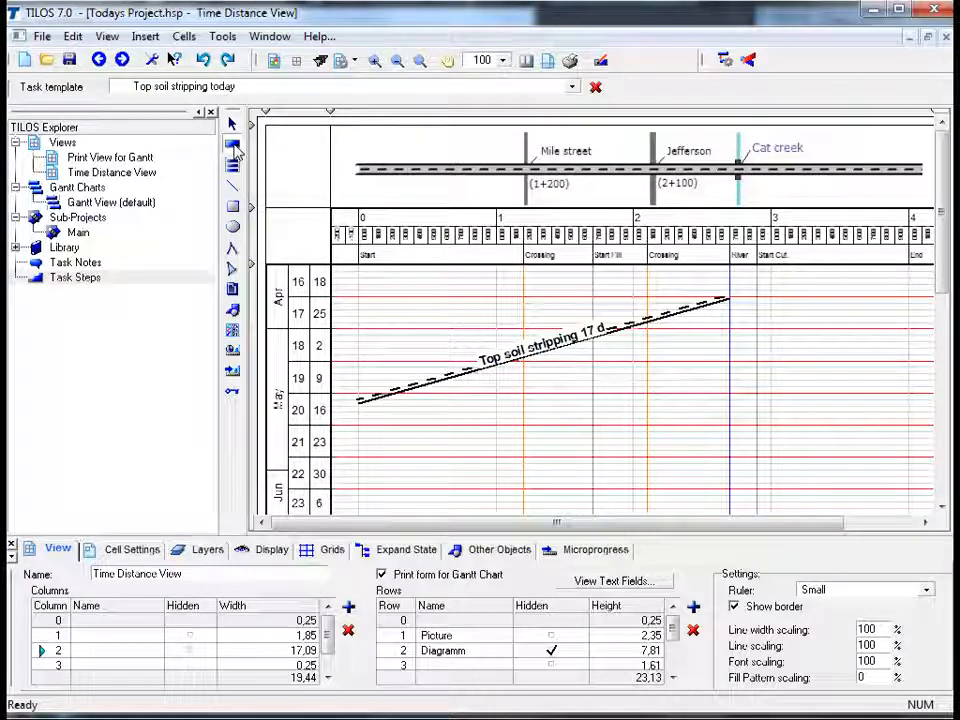
click(572, 91)
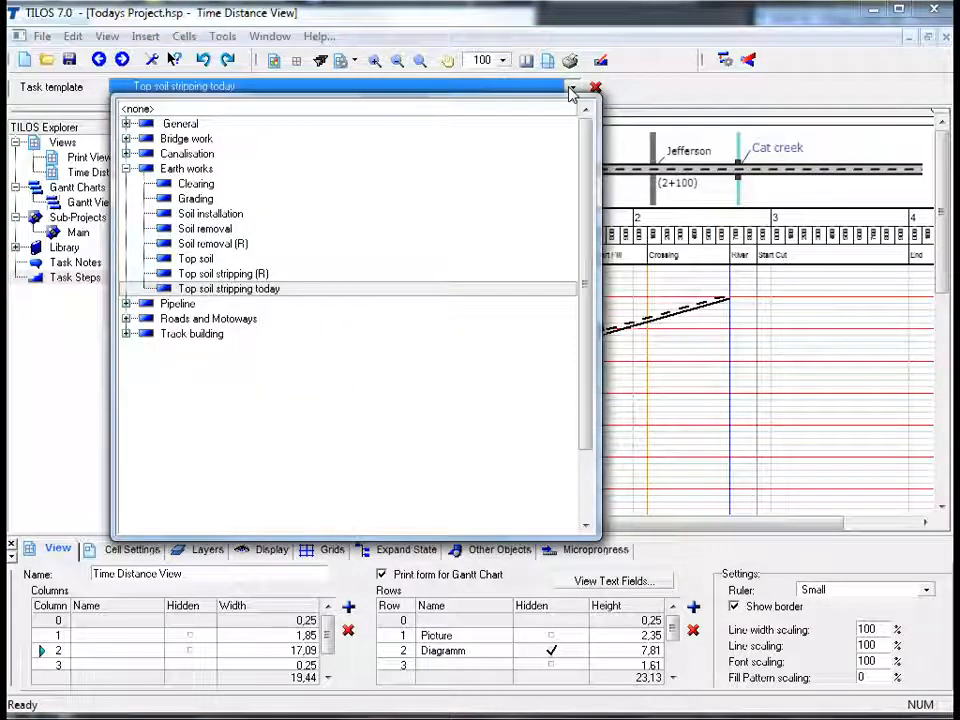
click(277, 290)
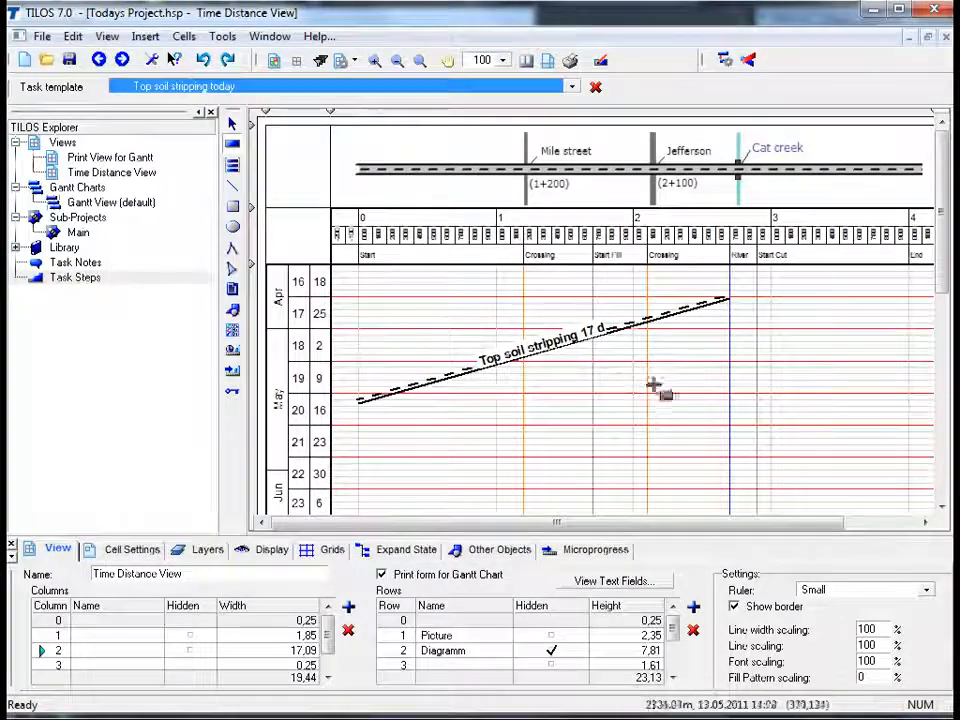
click(729, 398)
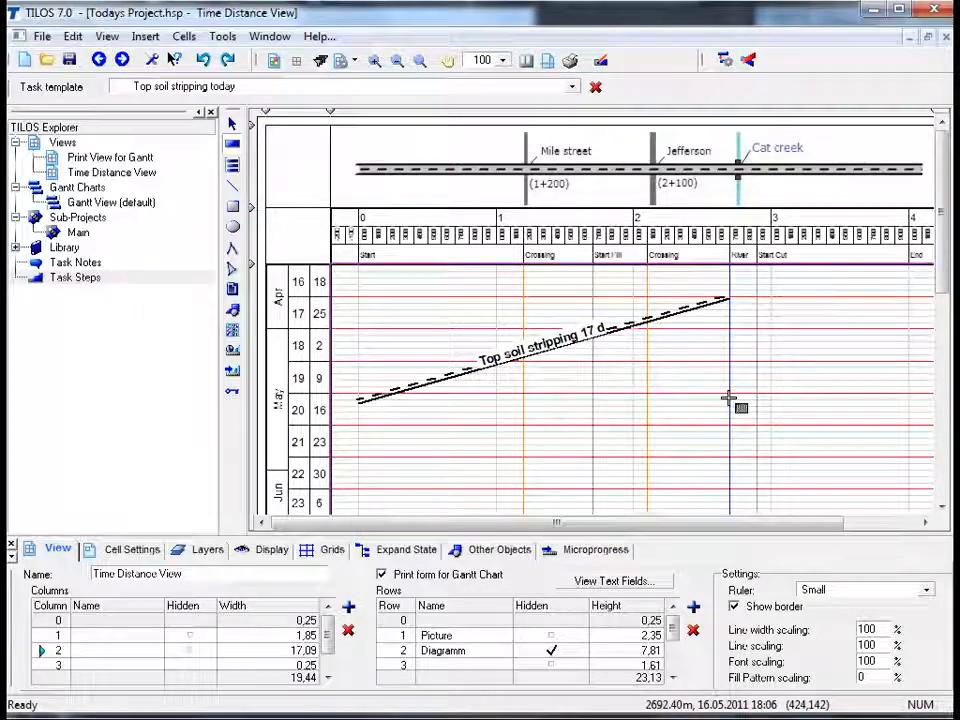
mouse_move(729, 398)
mouse_down()
mouse_move(860, 455)
mouse_move(907, 456)
mouse_up()
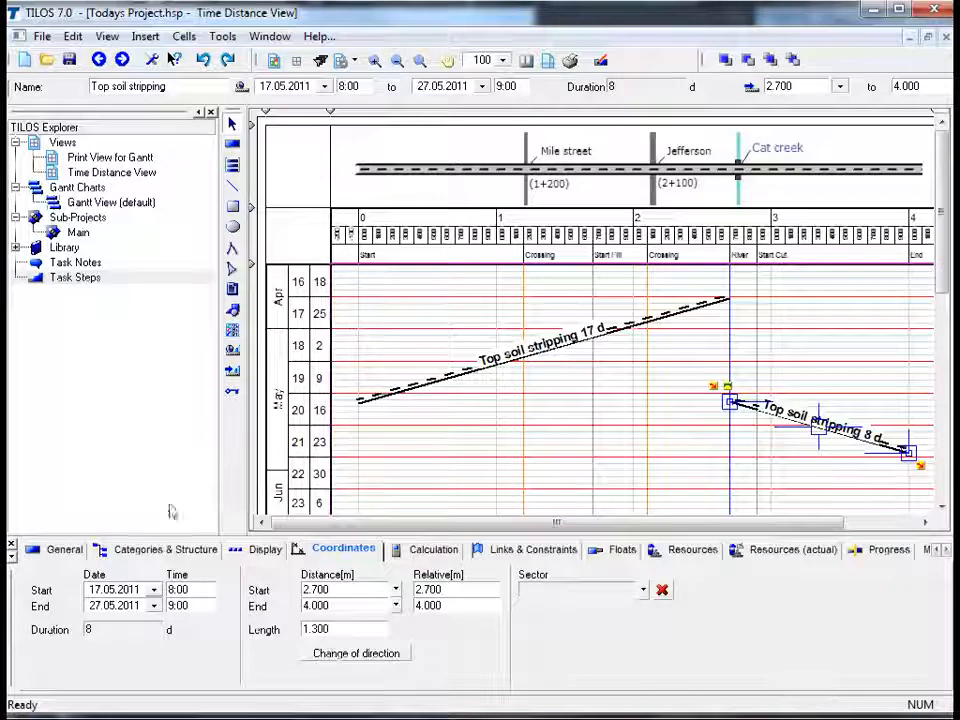
Review the new task's general, category, display, coordinate and calculation settings and deselect it.
click(72, 557)
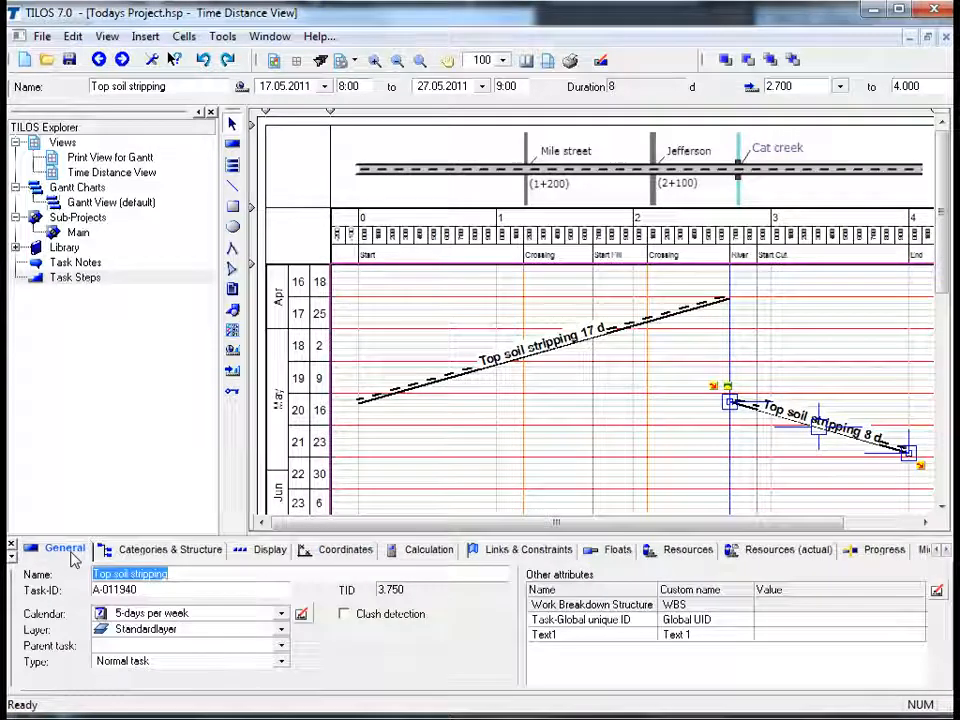
click(219, 556)
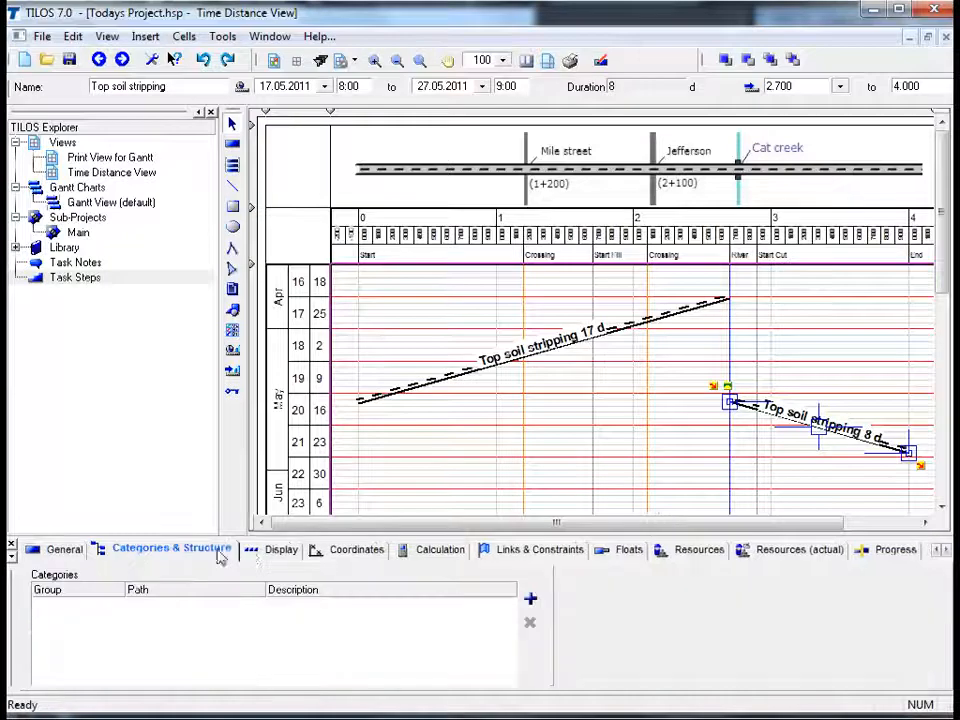
click(270, 552)
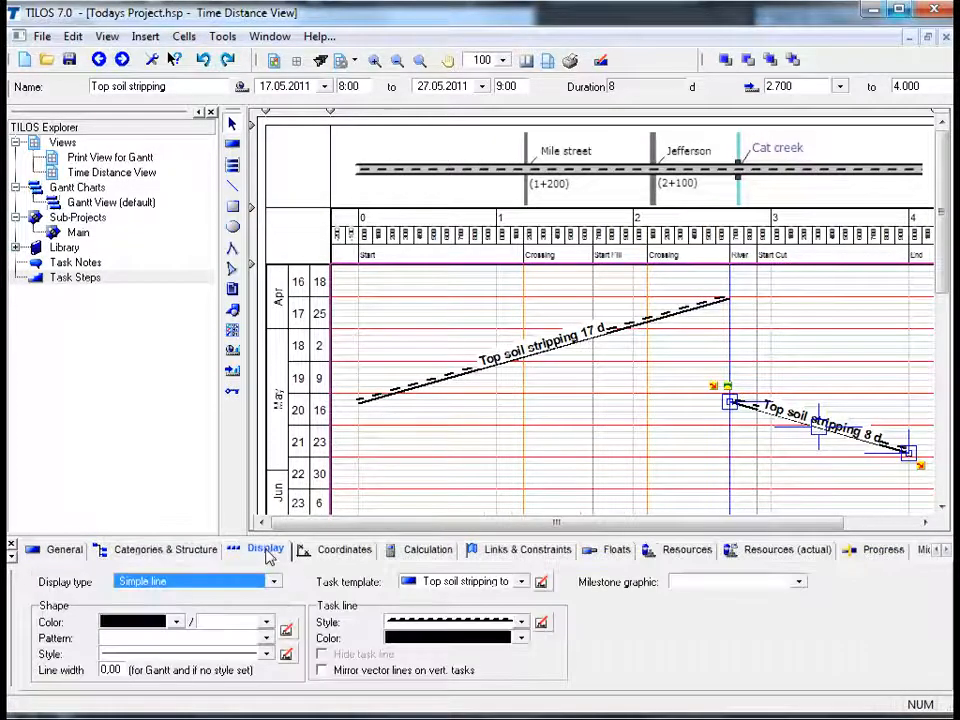
click(328, 553)
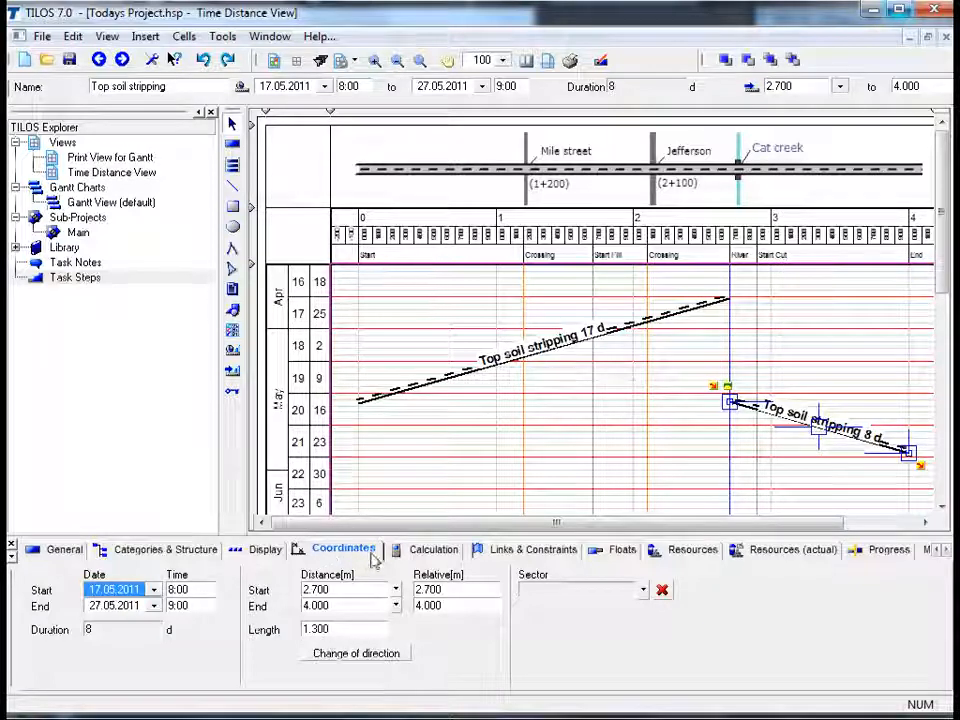
click(419, 557)
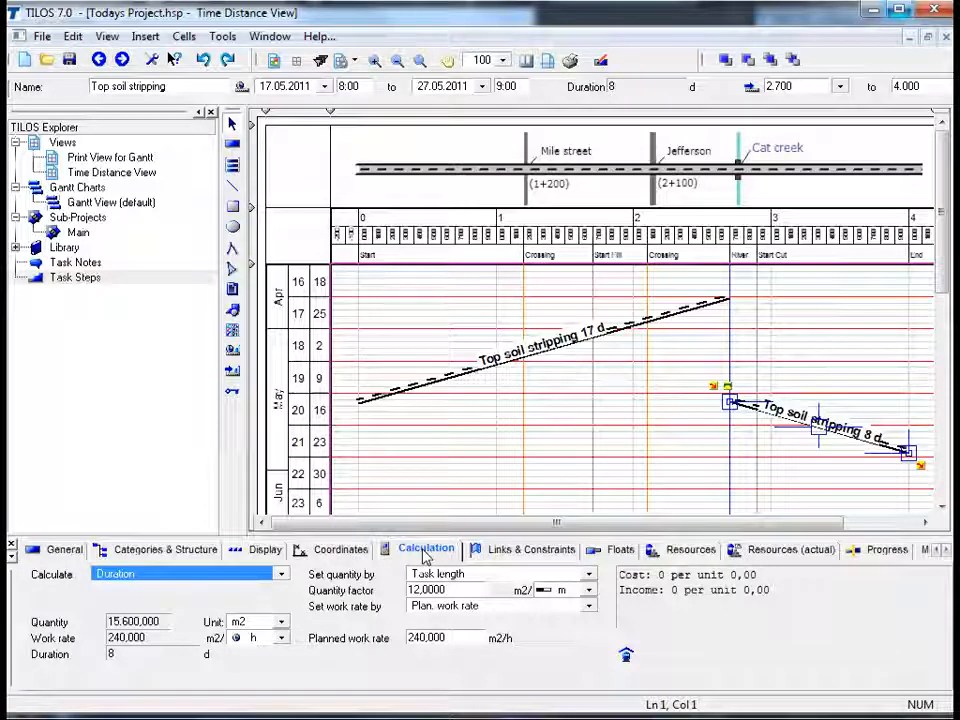
click(573, 497)
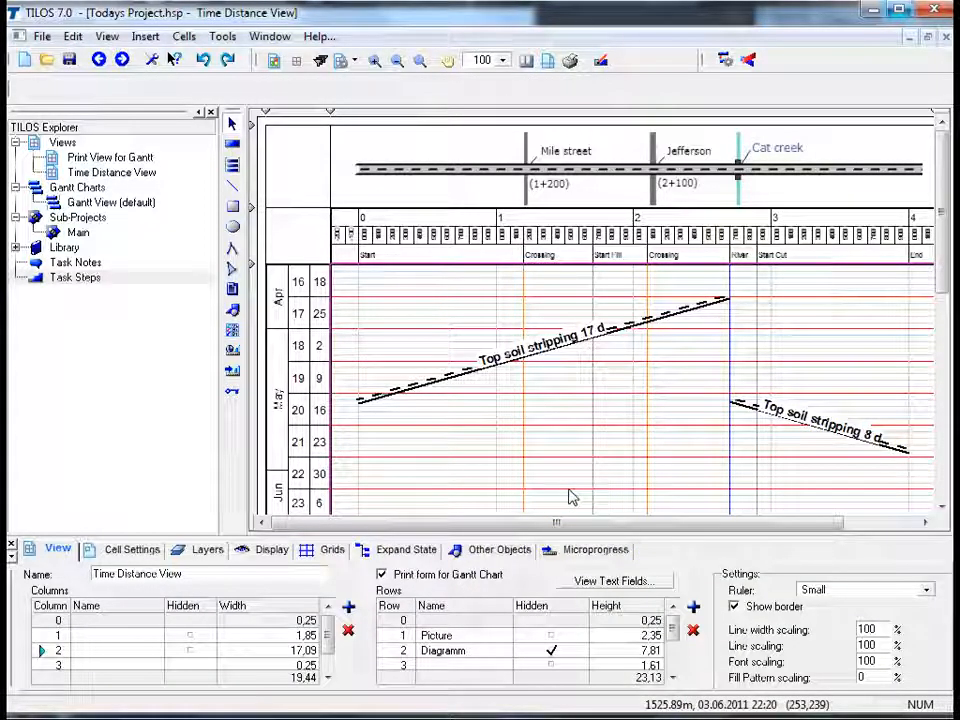
Draw a task from the Earth works template "Soil removal (R)" from distance 1.700 to 0, from 10.05.2011 to about 21.06.2011.
scroll(482, 371, down, 2)
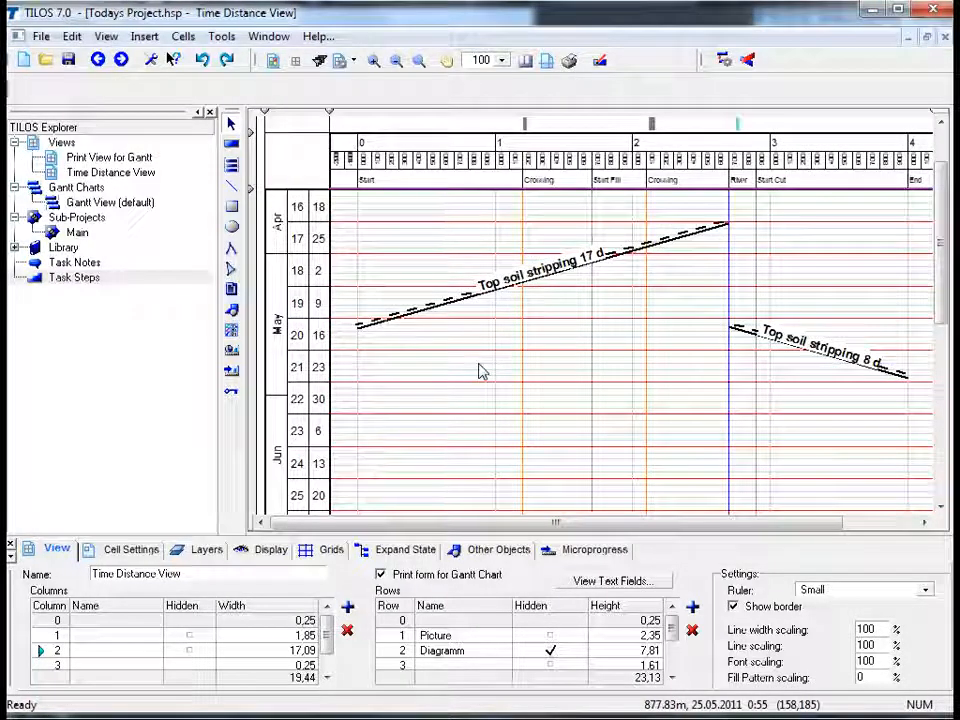
click(235, 149)
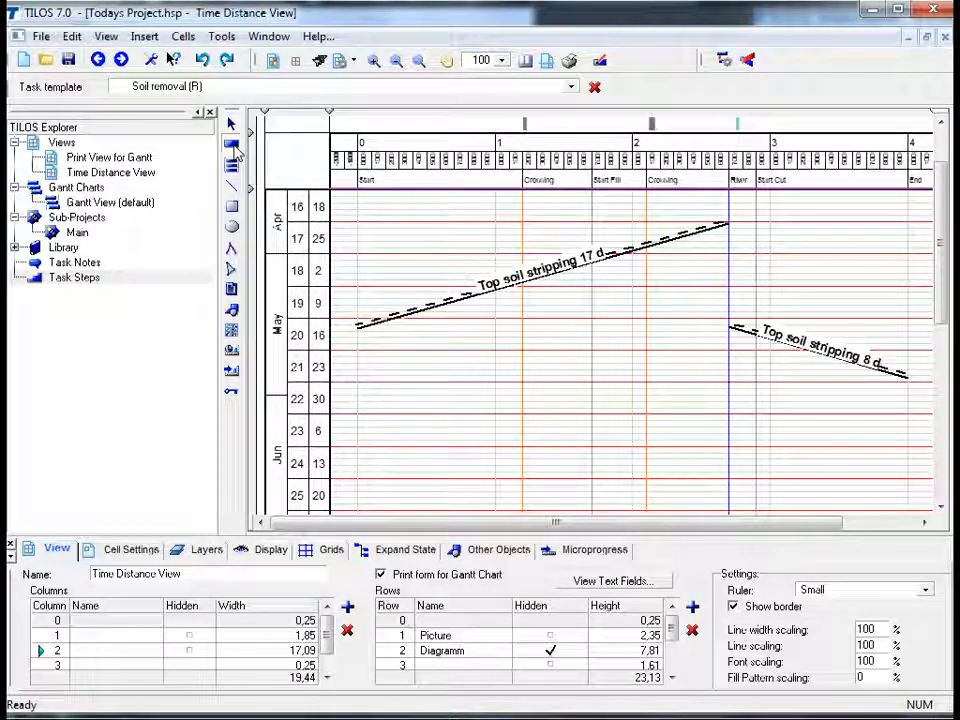
click(15, 248)
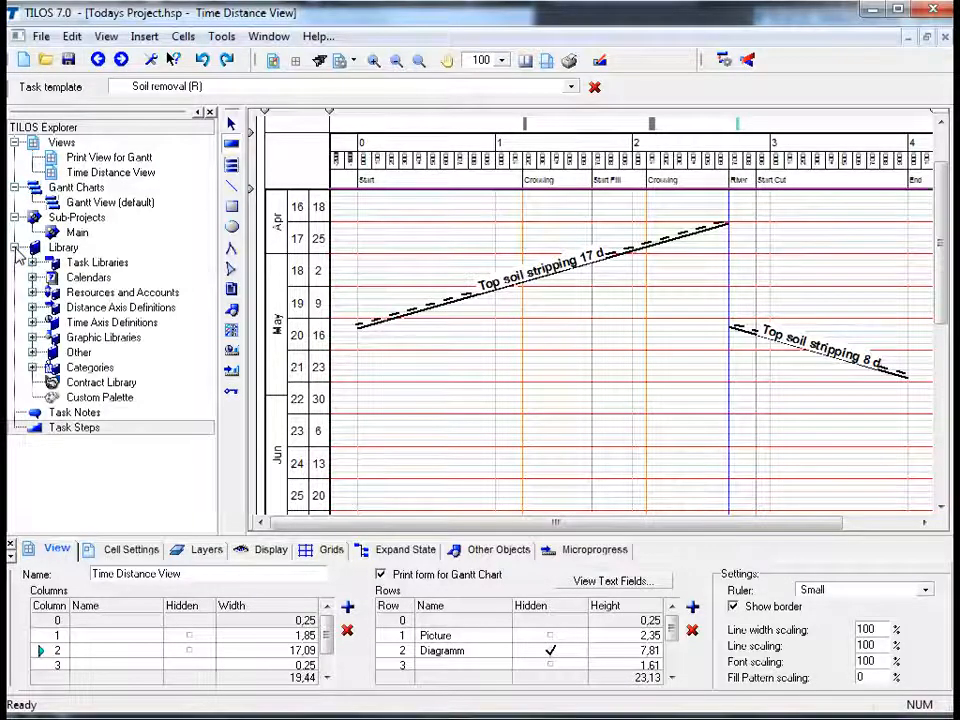
click(32, 262)
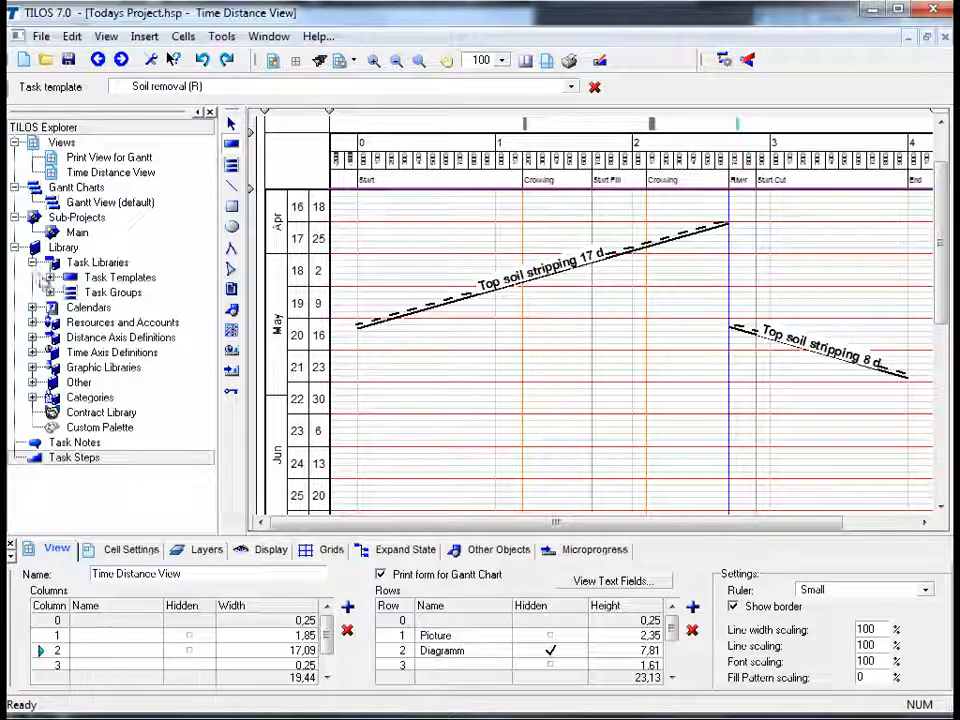
click(50, 278)
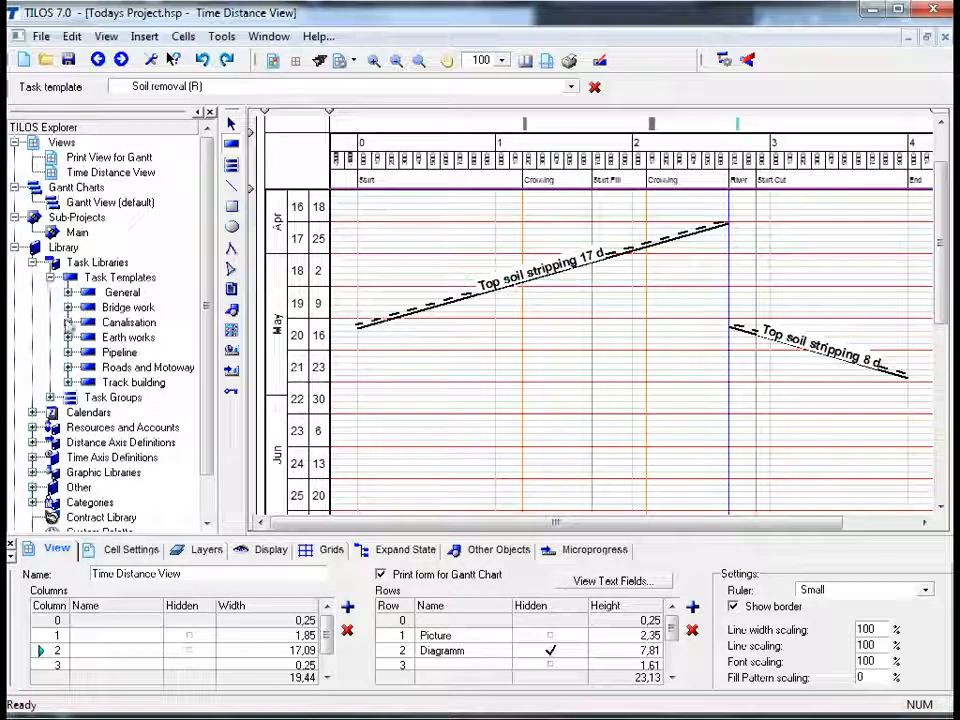
click(67, 338)
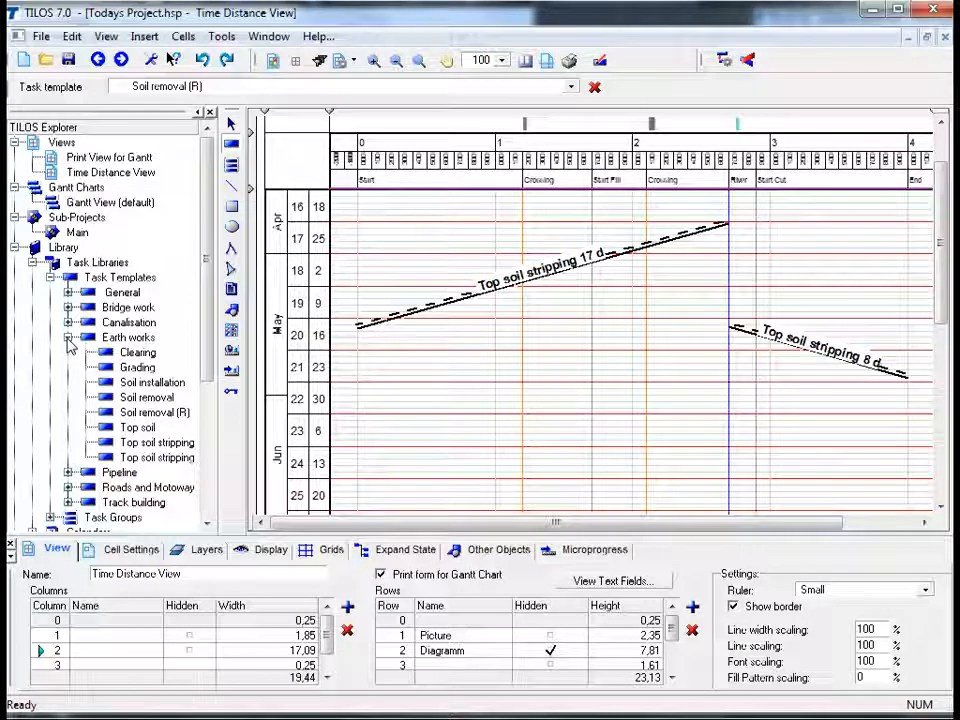
click(145, 414)
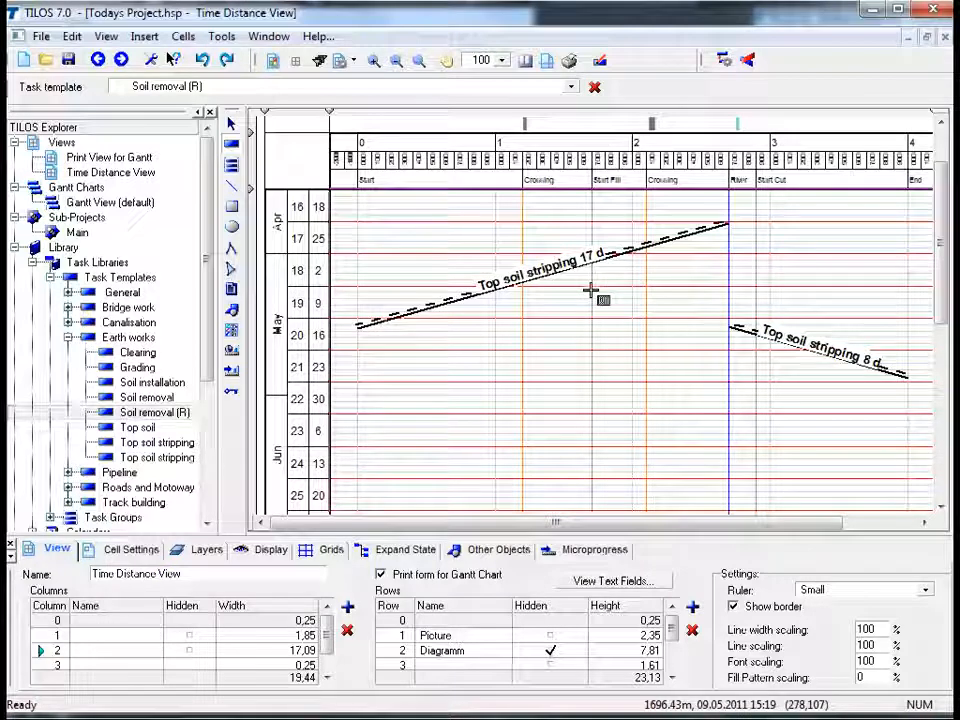
mouse_move(591, 293)
mouse_down()
mouse_move(422, 451)
mouse_move(373, 488)
mouse_move(357, 488)
mouse_up()
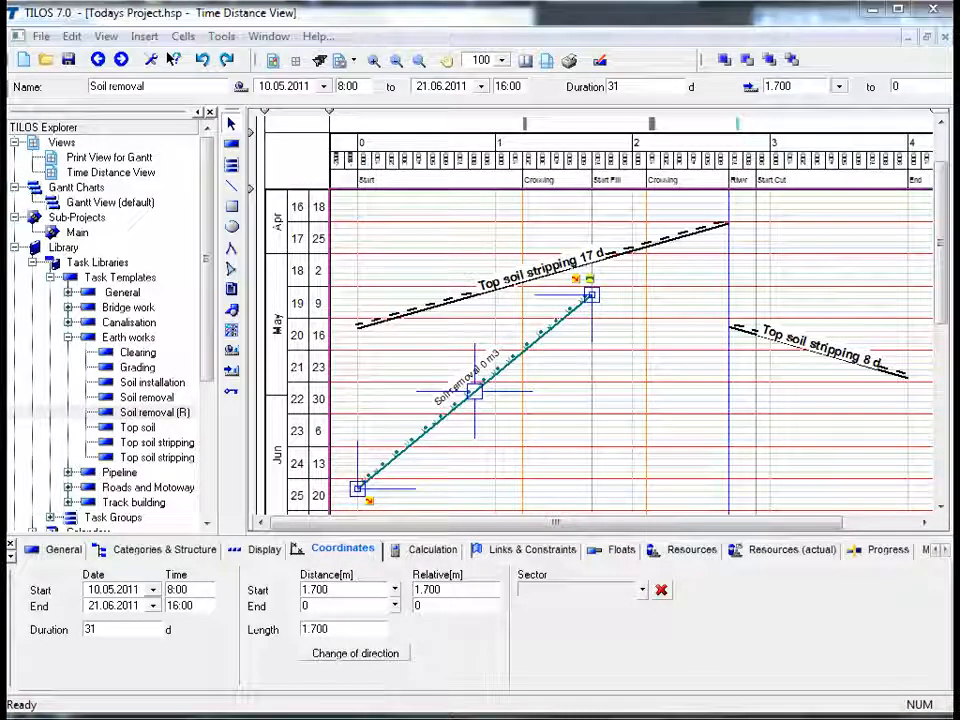
Set the Soil removal task's quantity to 45400 m3 in its duration calculation and deselect the task.
click(433, 550)
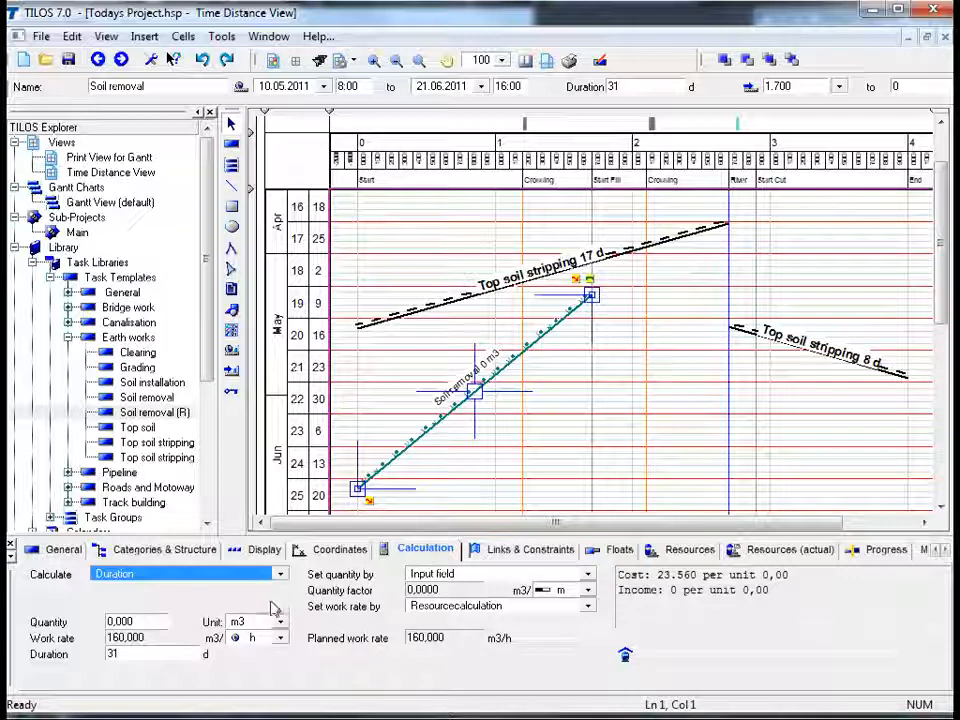
click(150, 621)
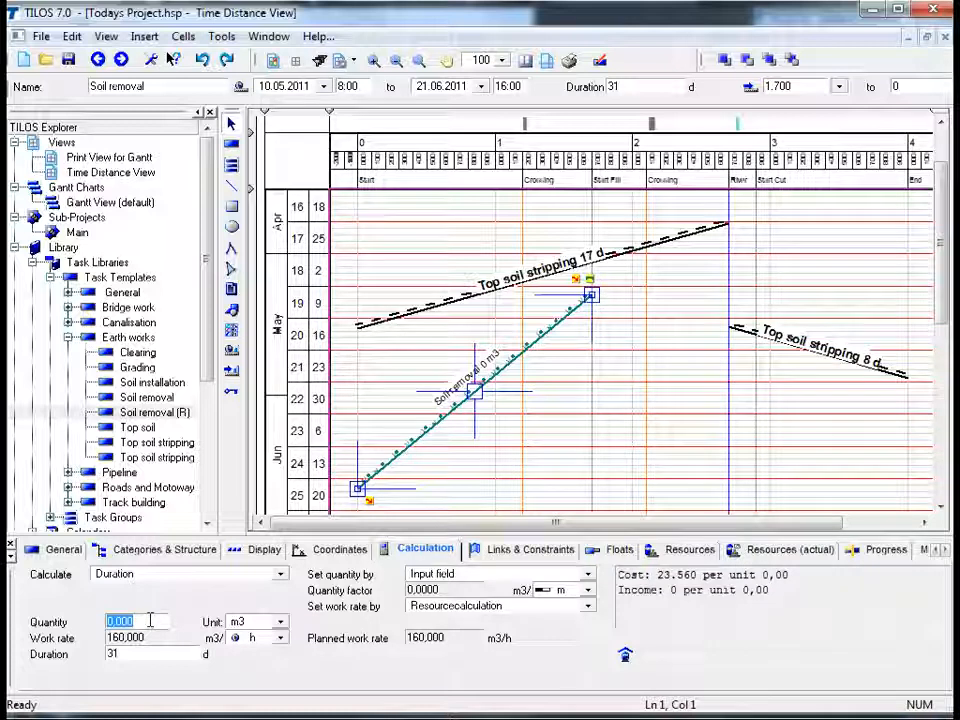
text(45400)
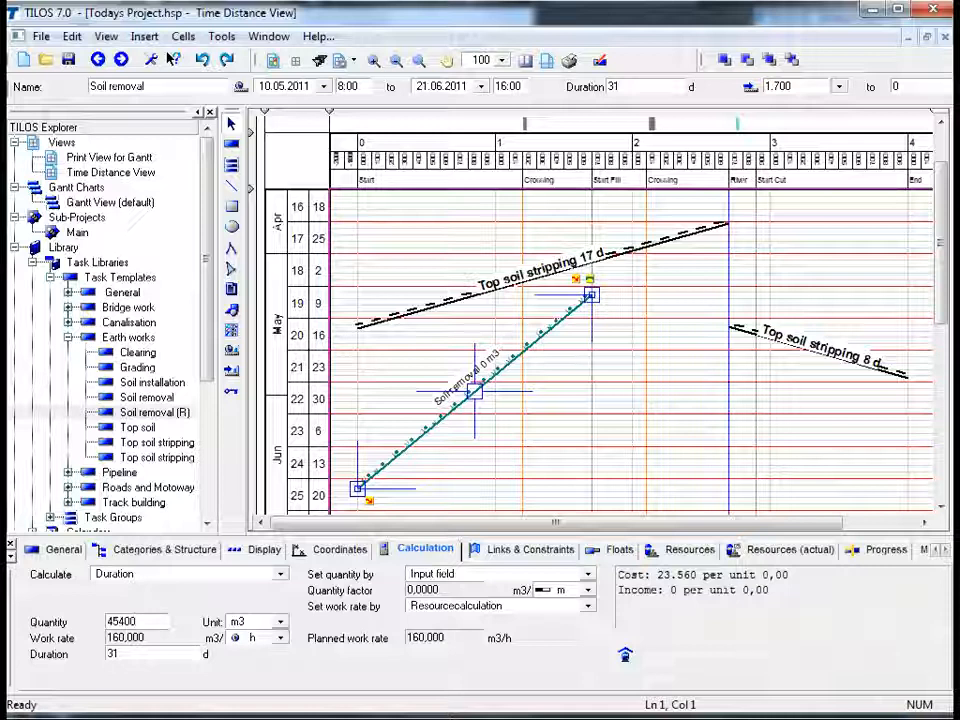
key(Return)
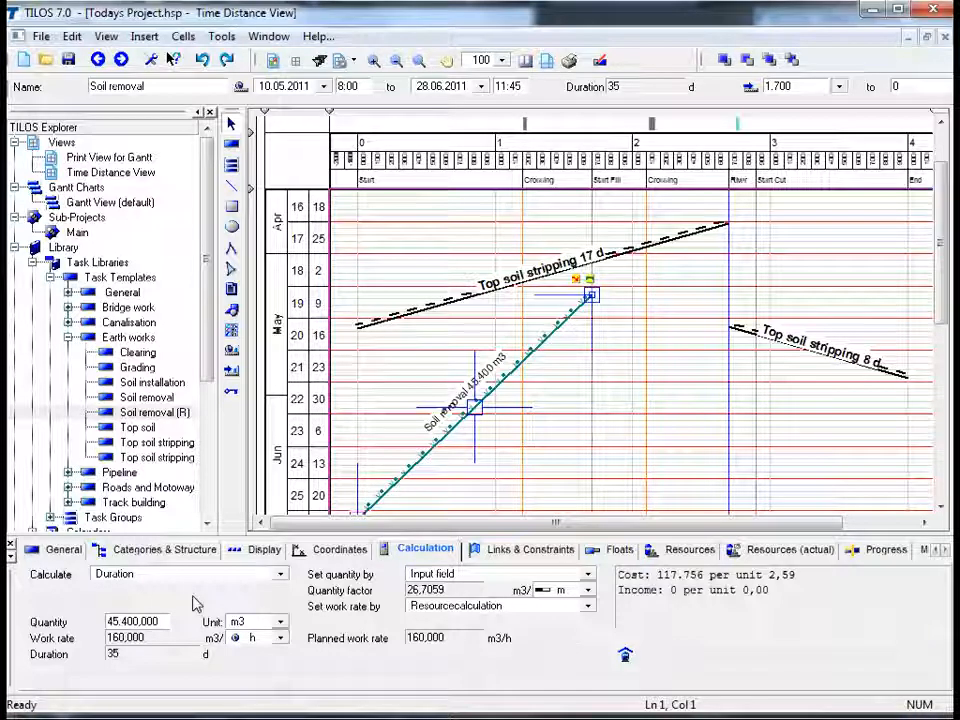
click(515, 481)
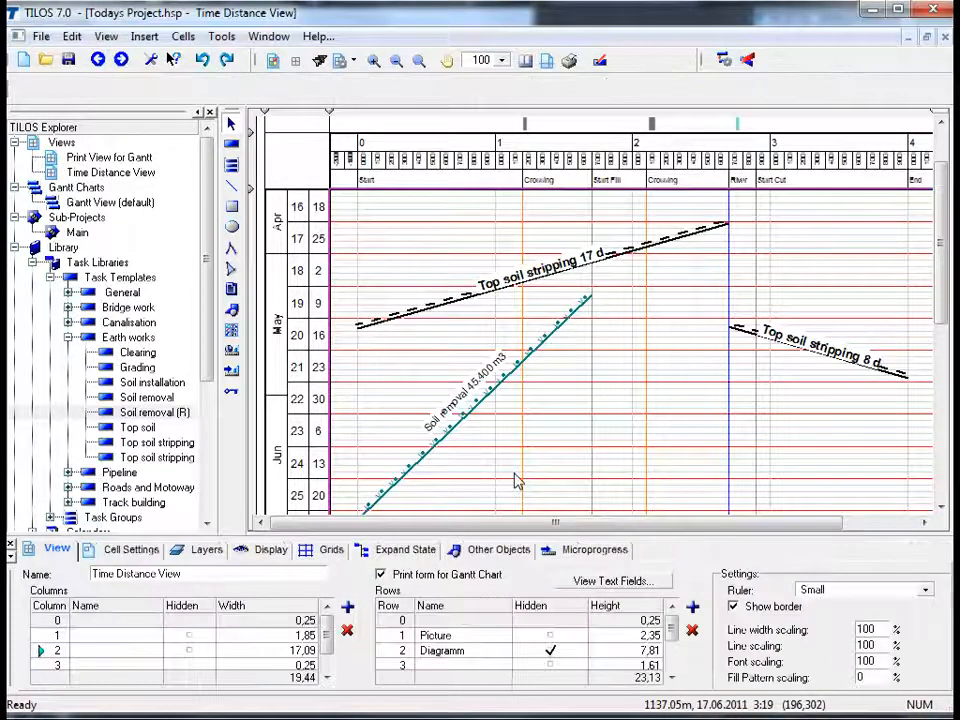
Set the view scale to 80 percent and widen the diagram column to about 21.70.
scroll(515, 481, down, 1)
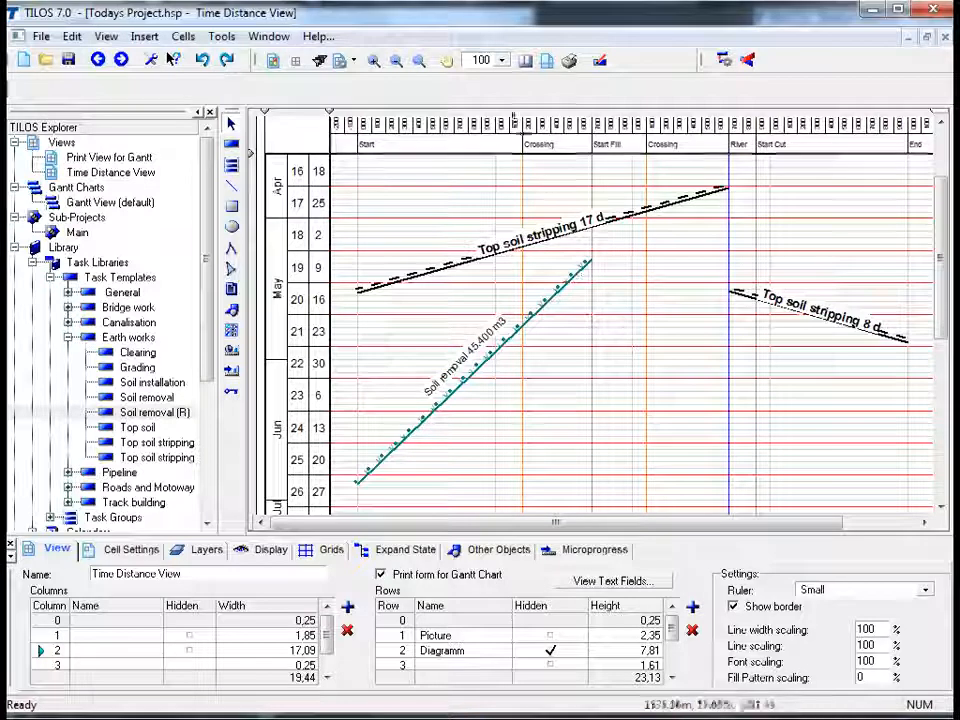
double_click(486, 63)
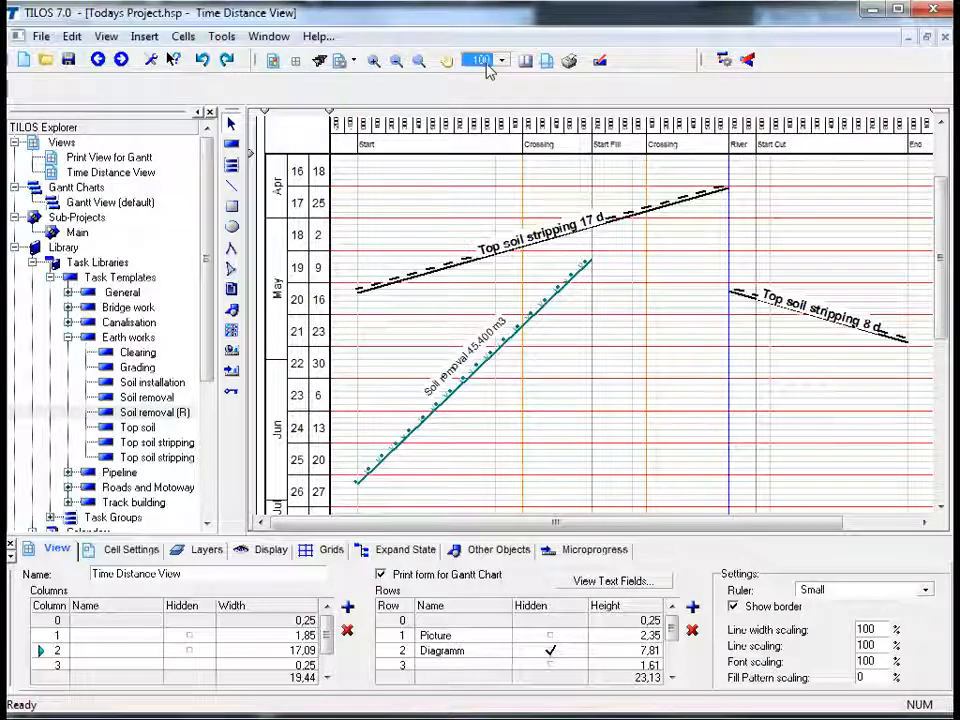
text(80)
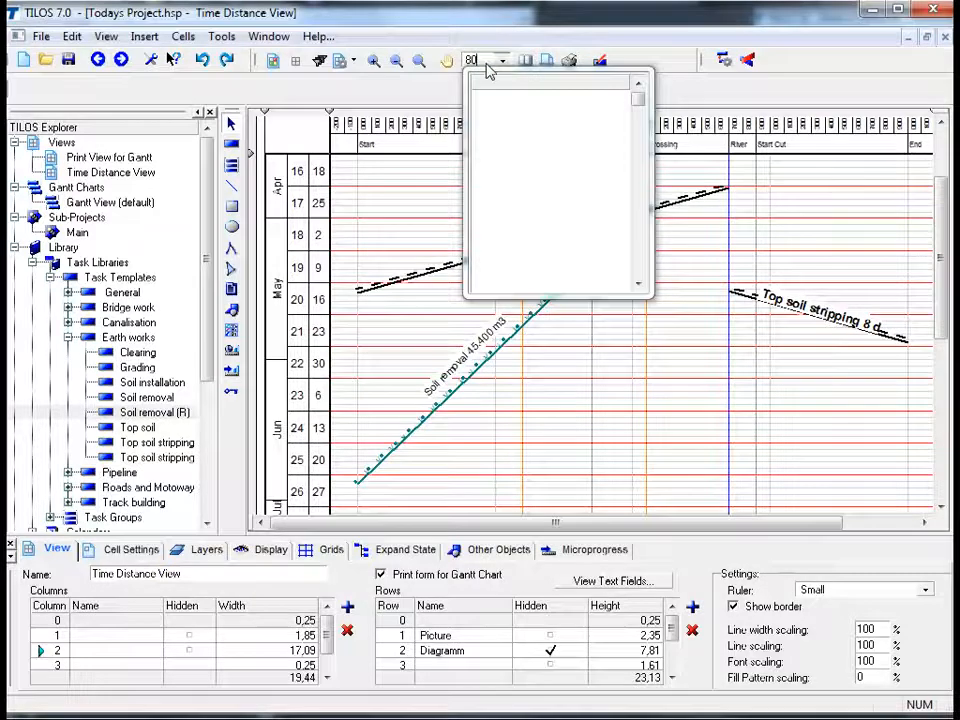
key(Return)
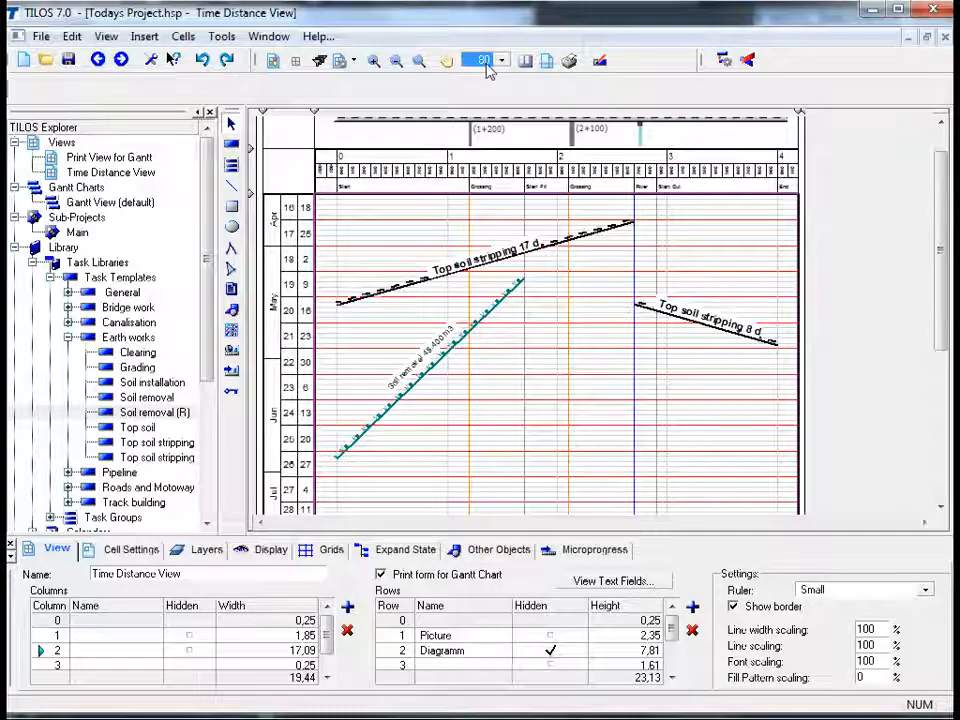
drag(940, 245, 943, 208)
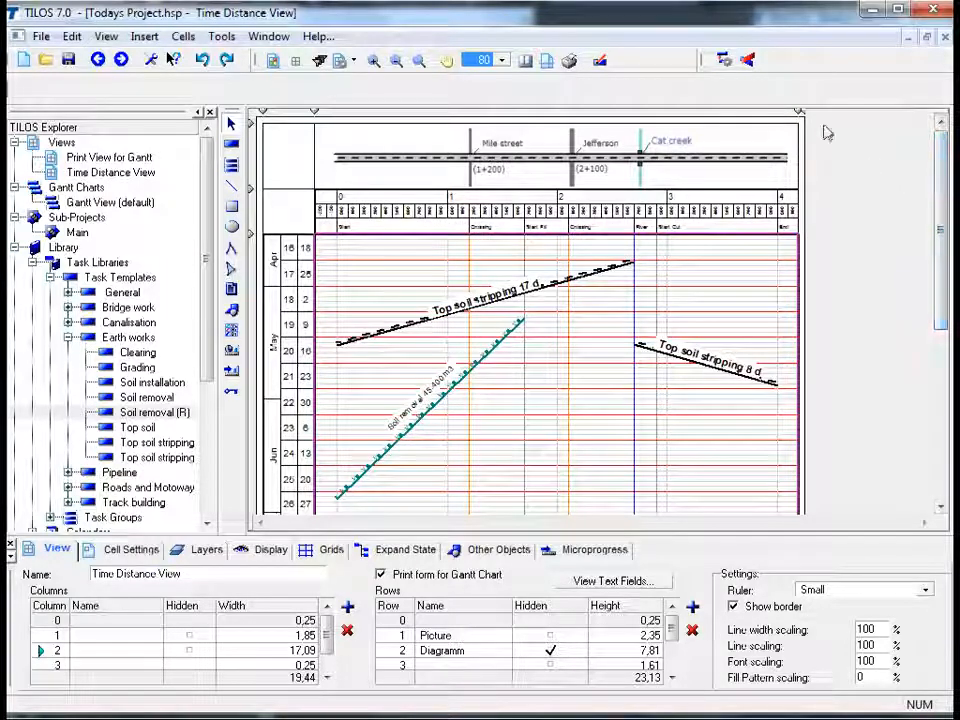
drag(799, 111, 930, 126)
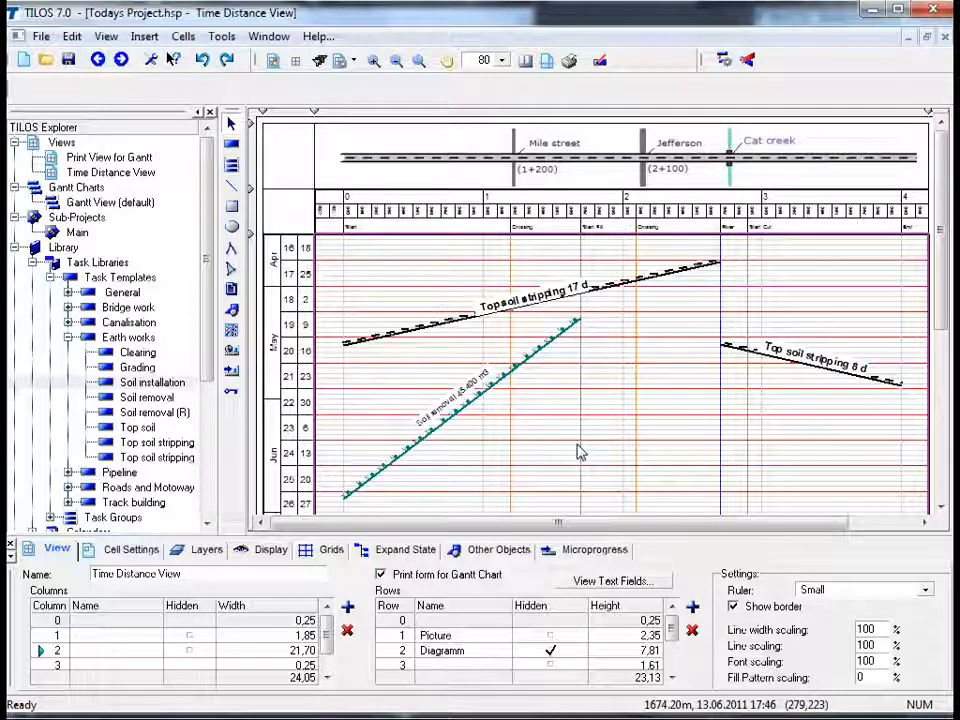
Set the font size of the Soil removal task's label to 10 and deselect the label.
click(420, 426)
click(420, 426)
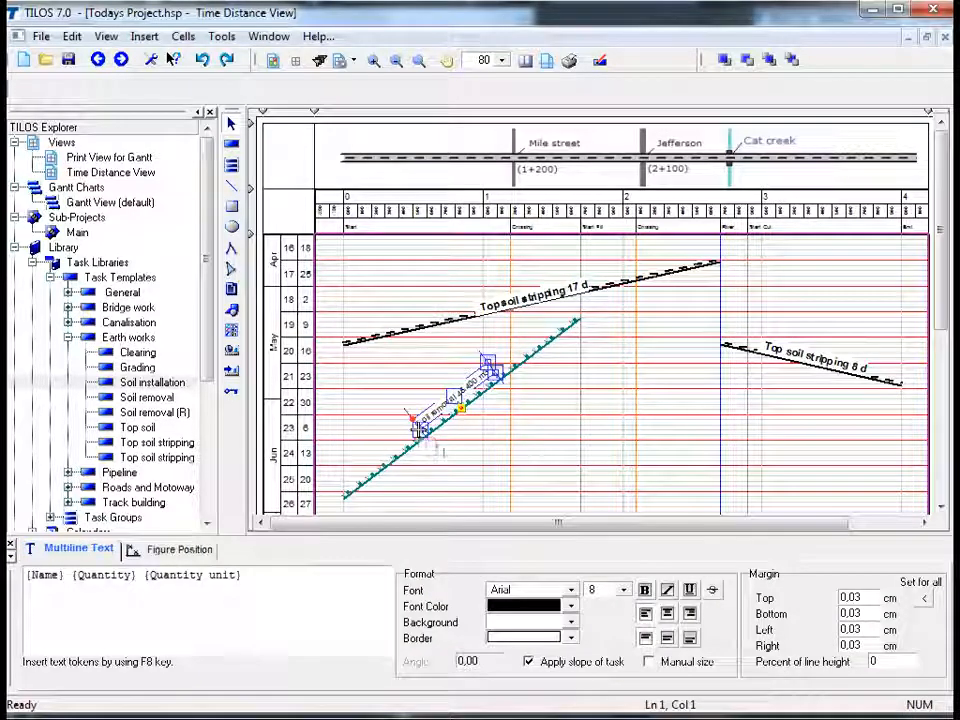
click(623, 590)
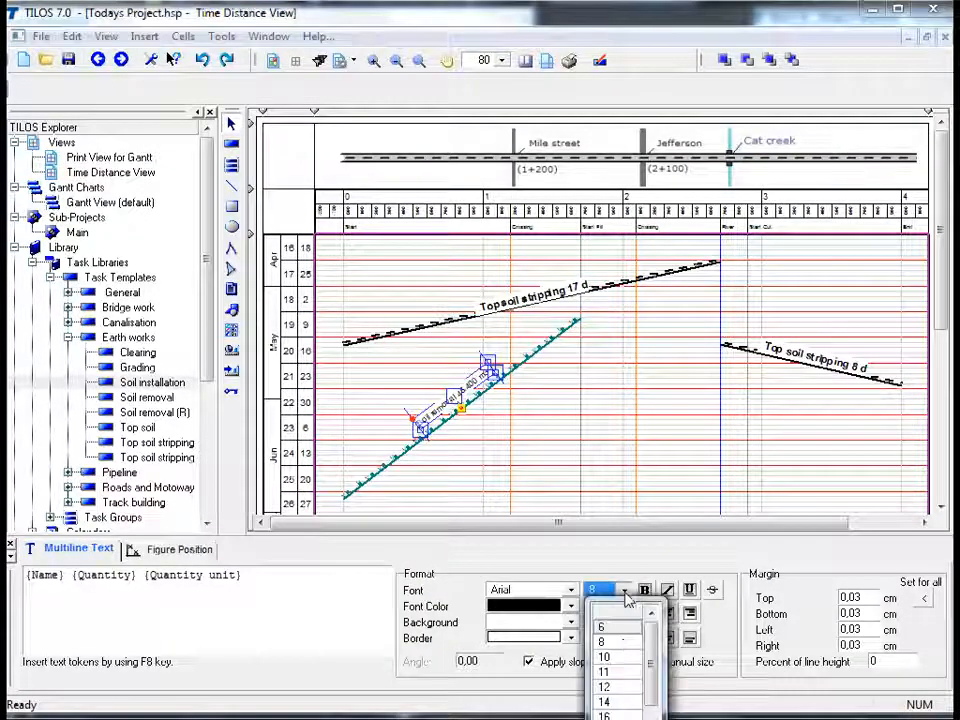
click(624, 660)
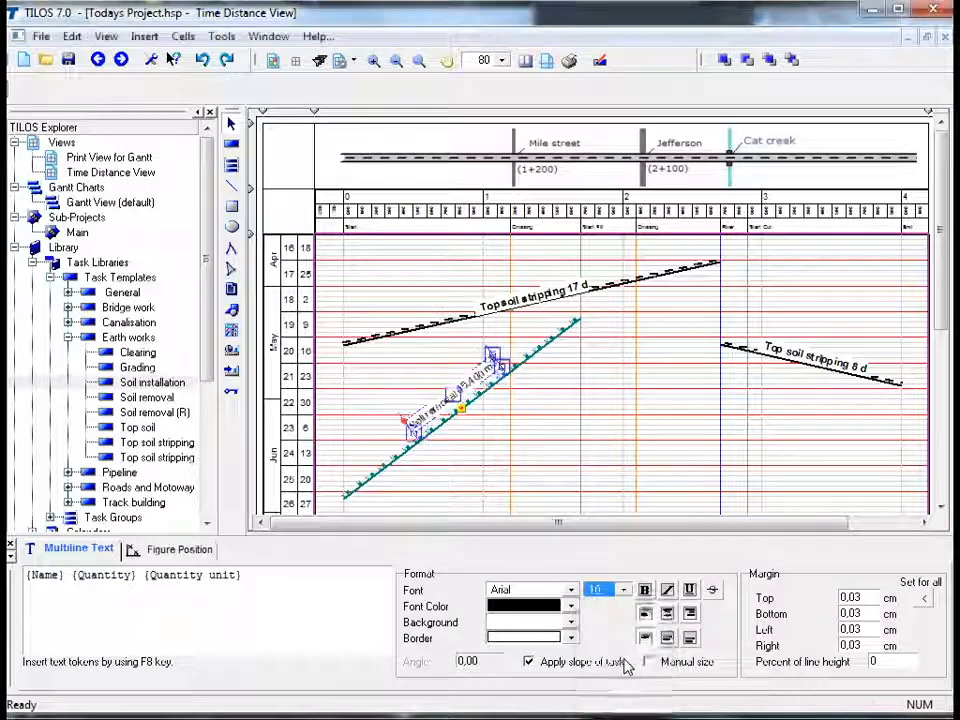
click(604, 462)
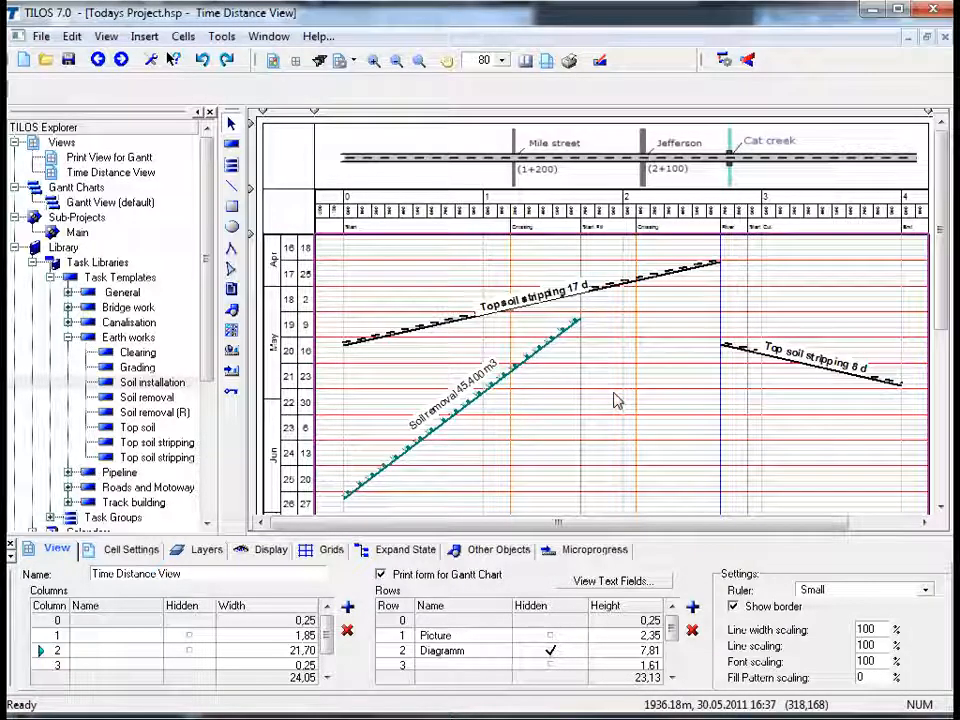
click(233, 146)
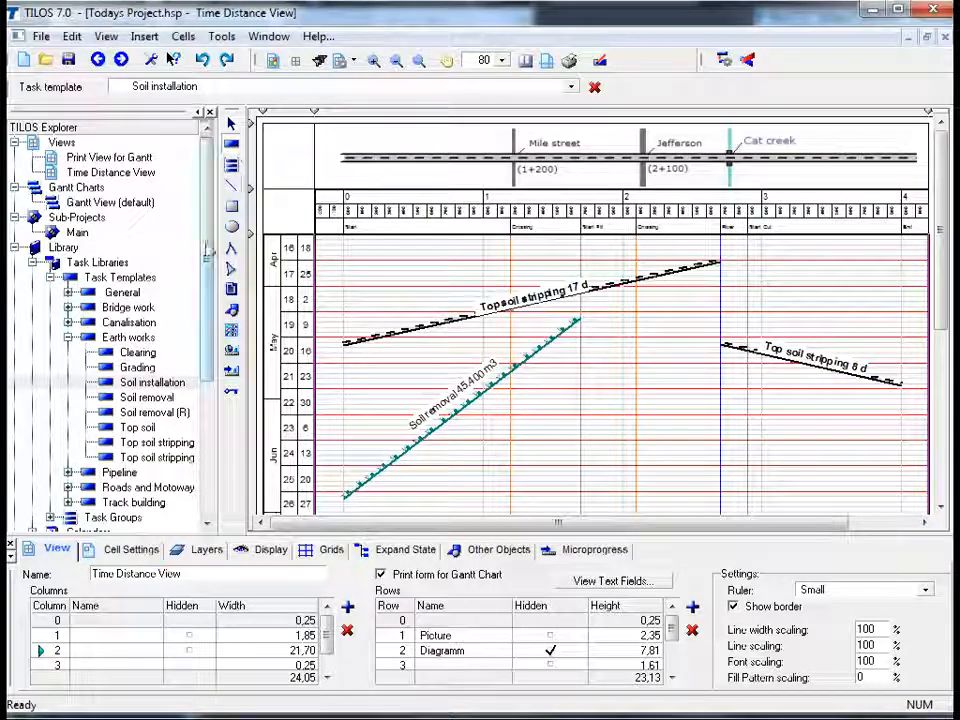
click(165, 386)
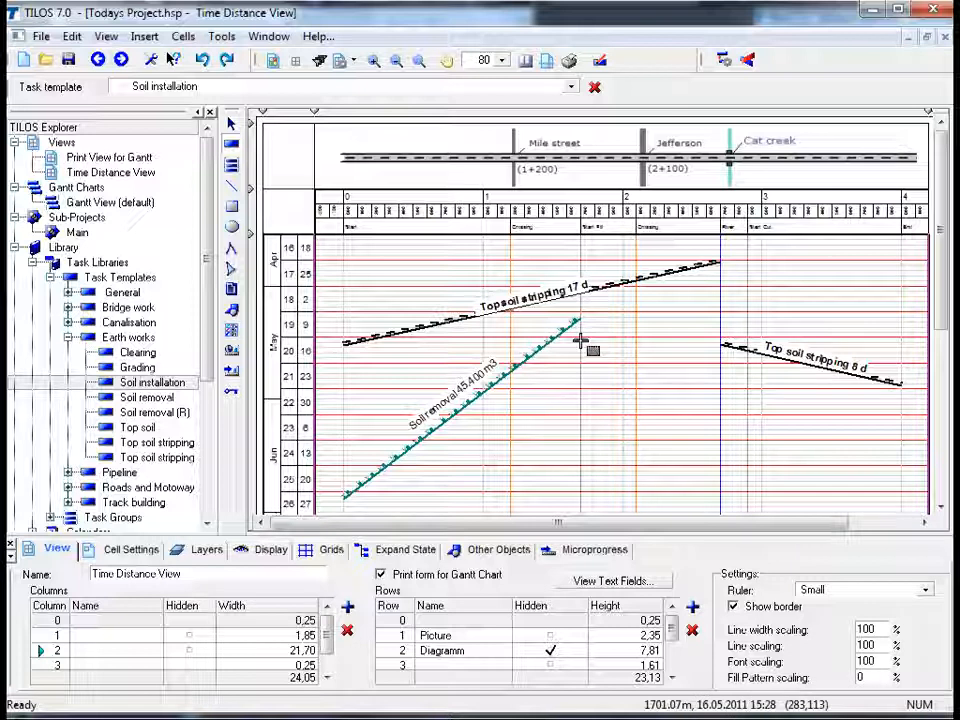
mouse_move(587, 348)
mouse_down()
mouse_move(666, 450)
mouse_move(721, 500)
mouse_up()
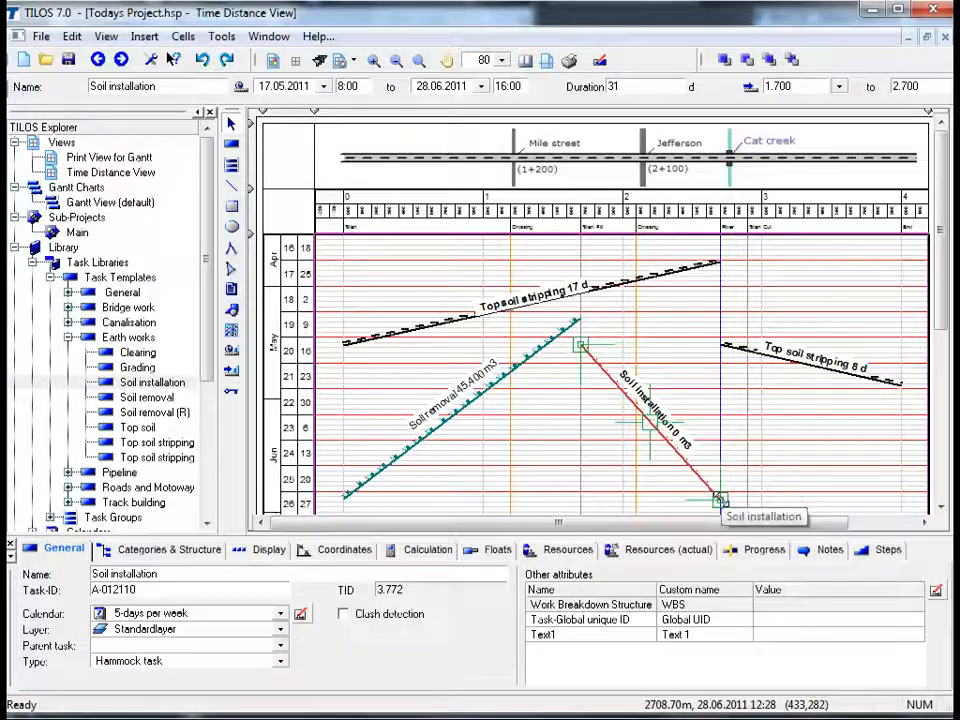
key(Delete)
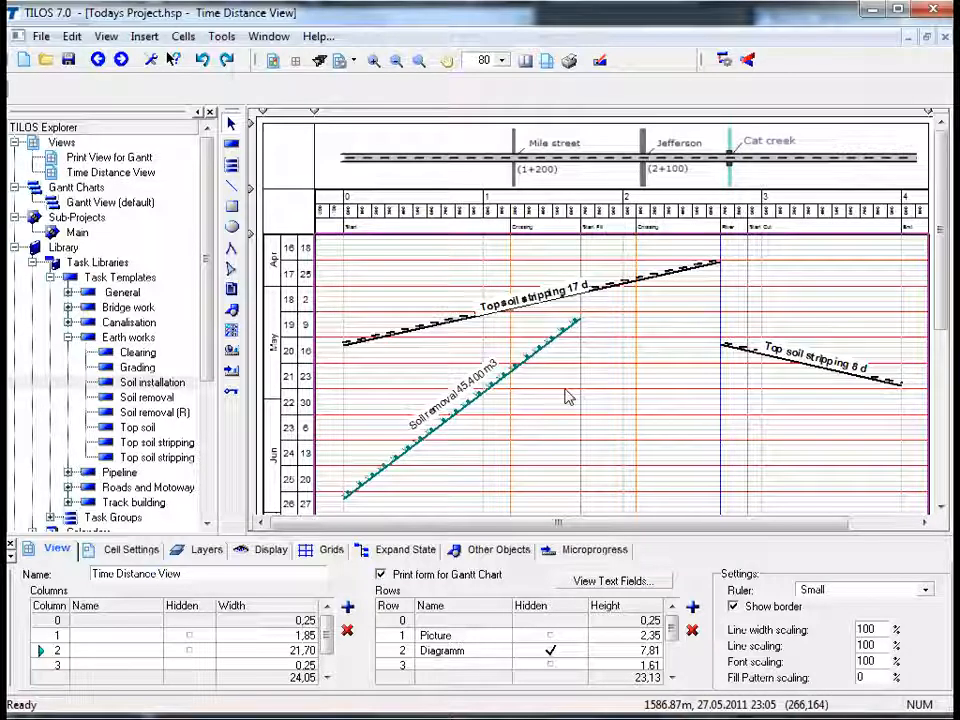
Draw a task from the "Soil installation" template from distance 1.700 to 2.700, from 17.05.2011 to 28.06.2011.
click(231, 148)
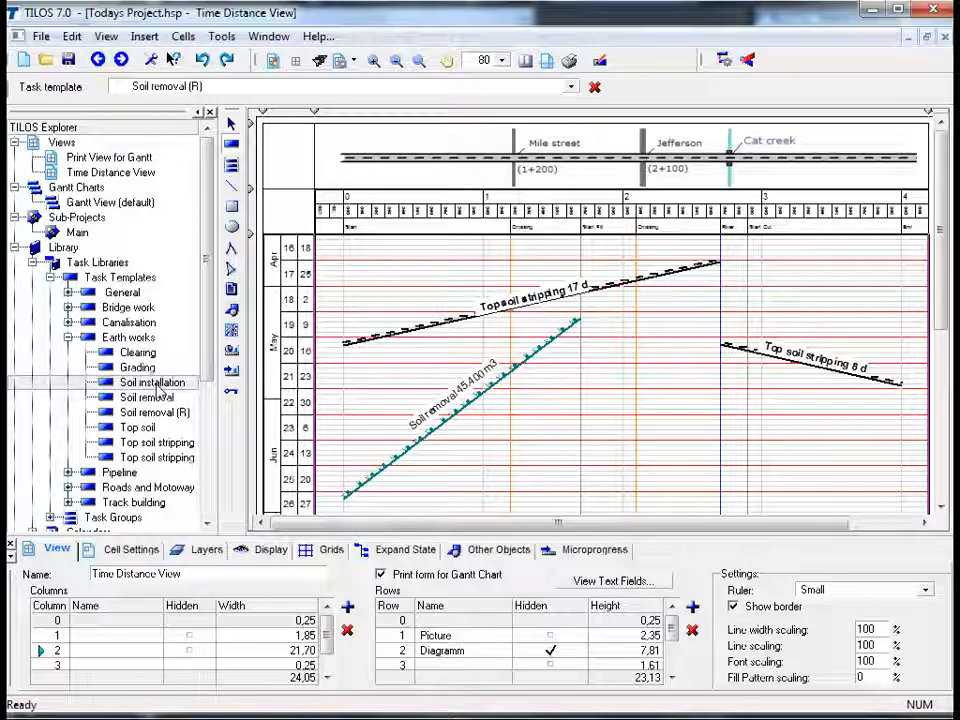
drag(155, 391, 580, 337)
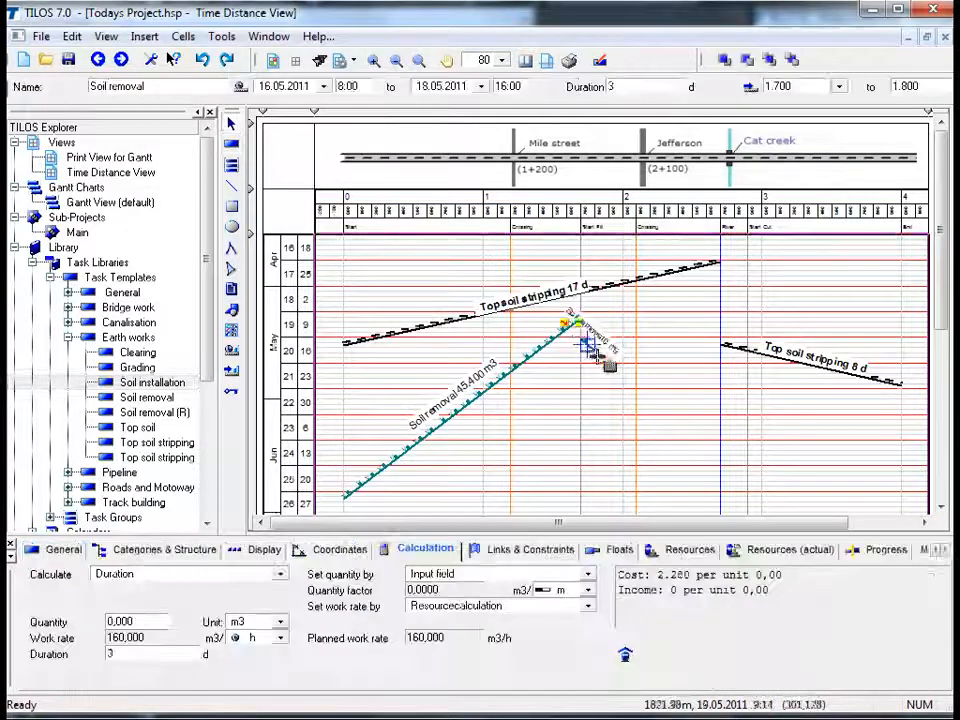
click(745, 498)
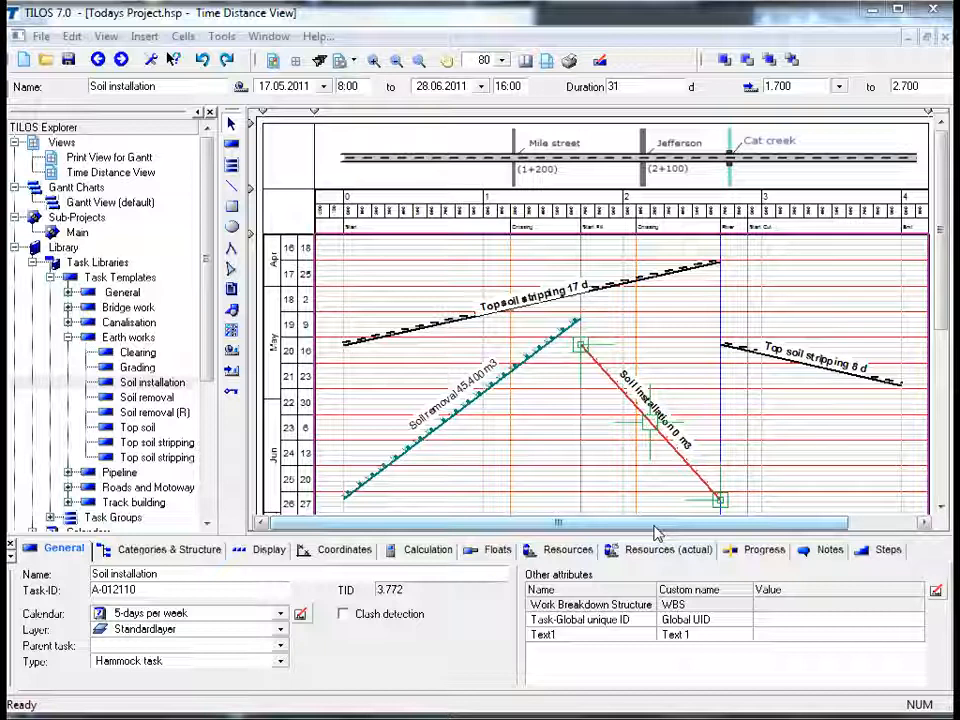
Add the Soil removal task to the Soil installation hammock and deselect the hammock.
click(167, 555)
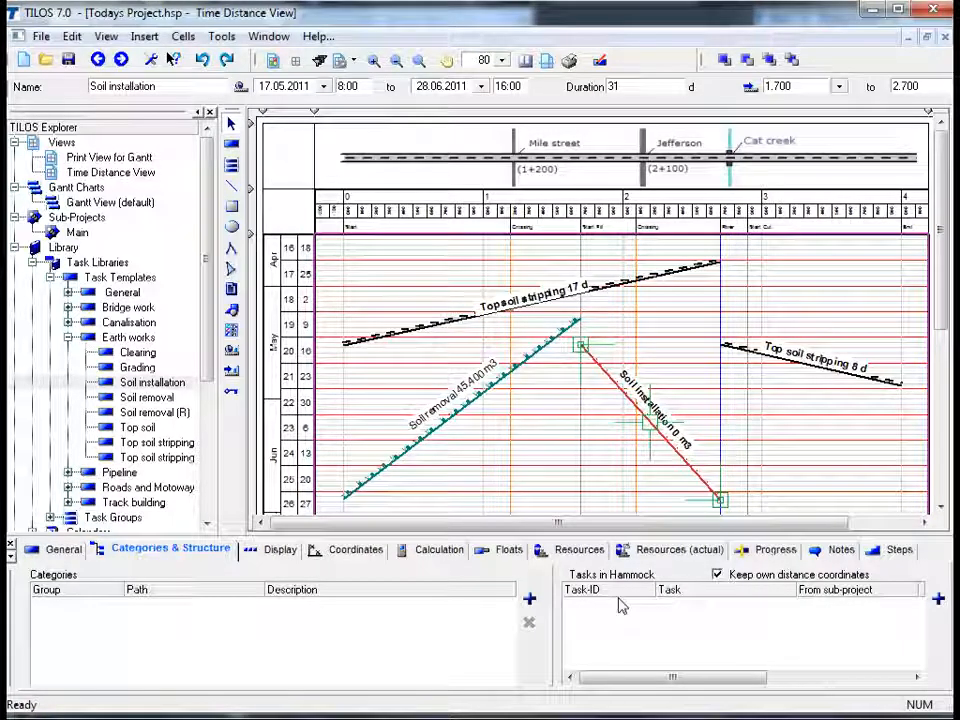
click(937, 600)
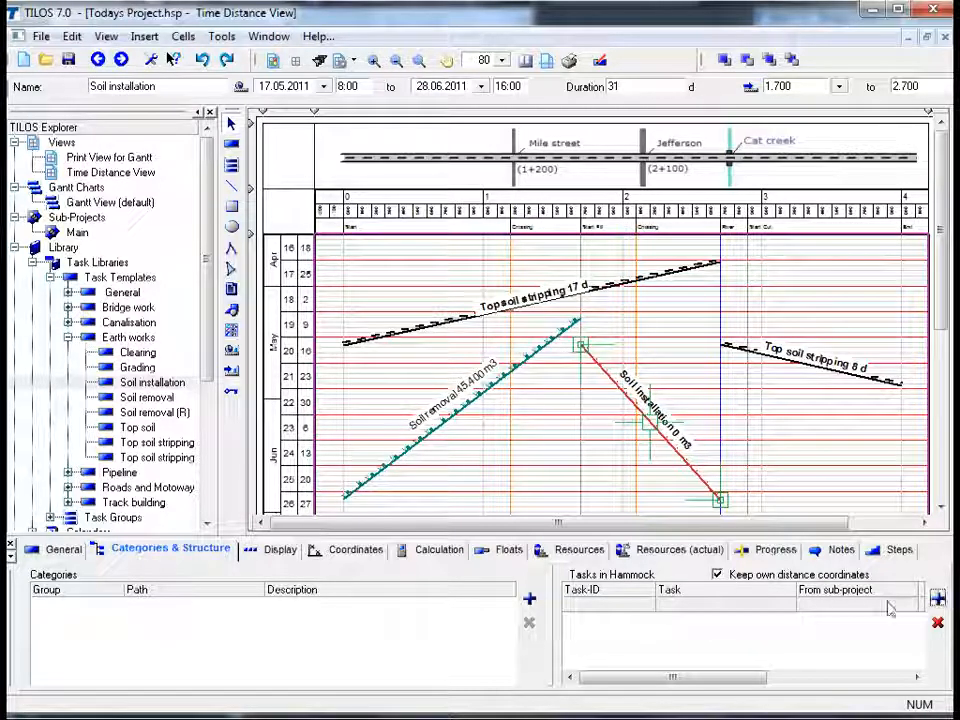
click(788, 609)
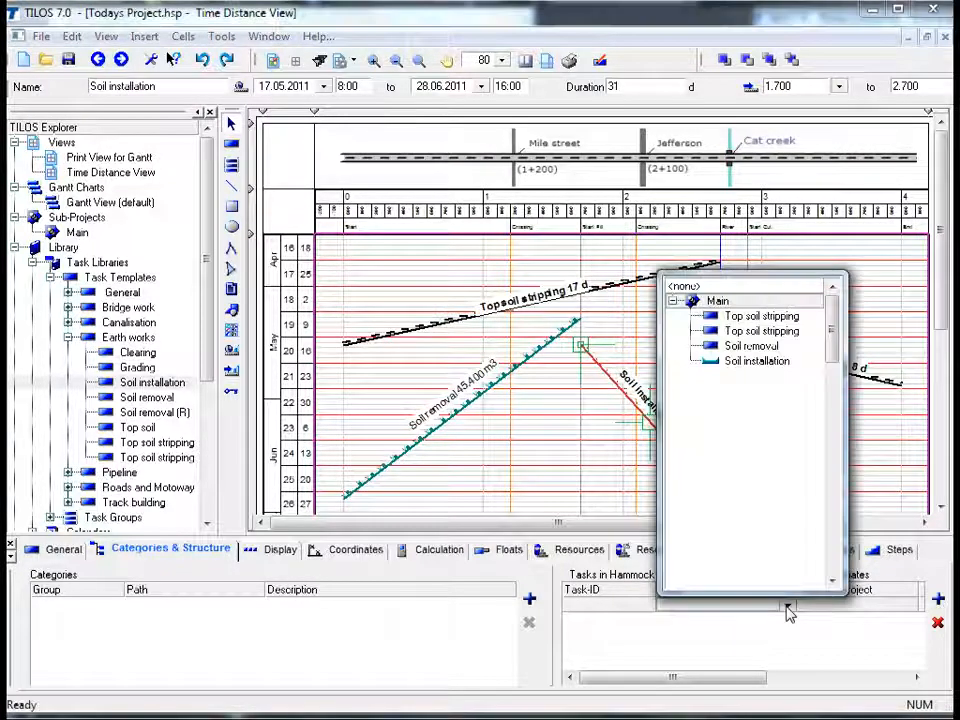
click(755, 347)
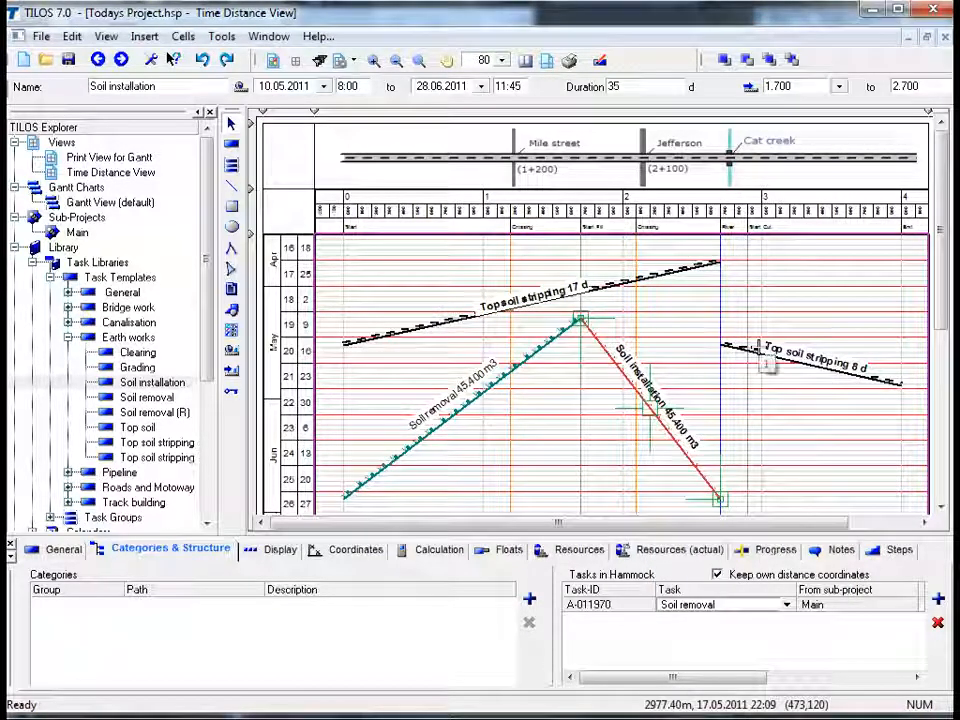
click(760, 440)
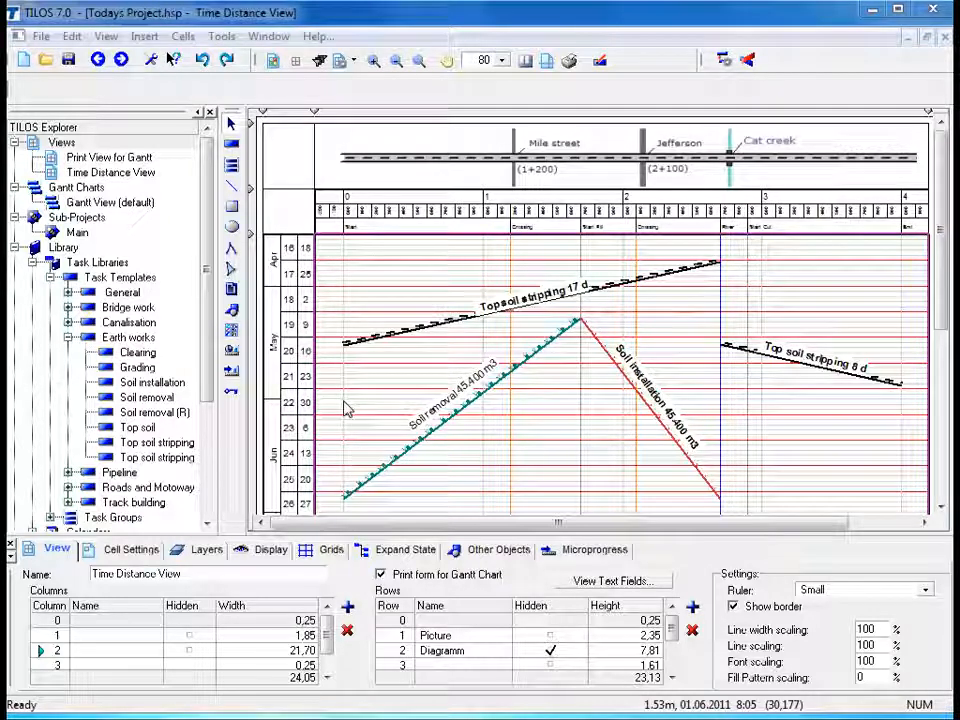
Link the end of the 17-day Top soil stripping task to the start of the 8-day Top soil stripping task.
click(378, 335)
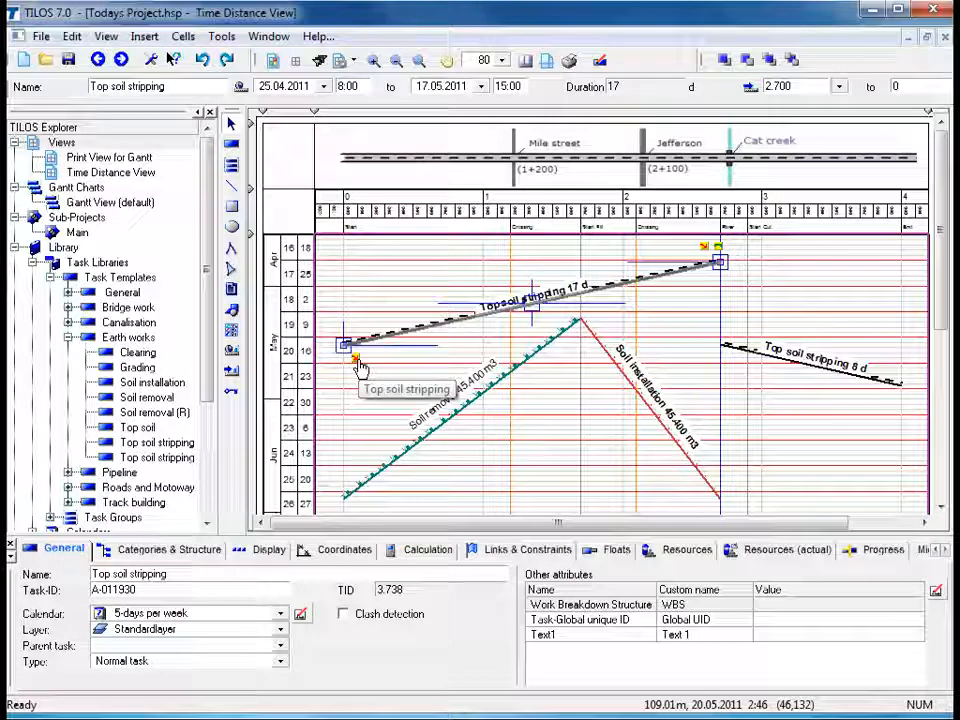
drag(356, 361, 730, 334)
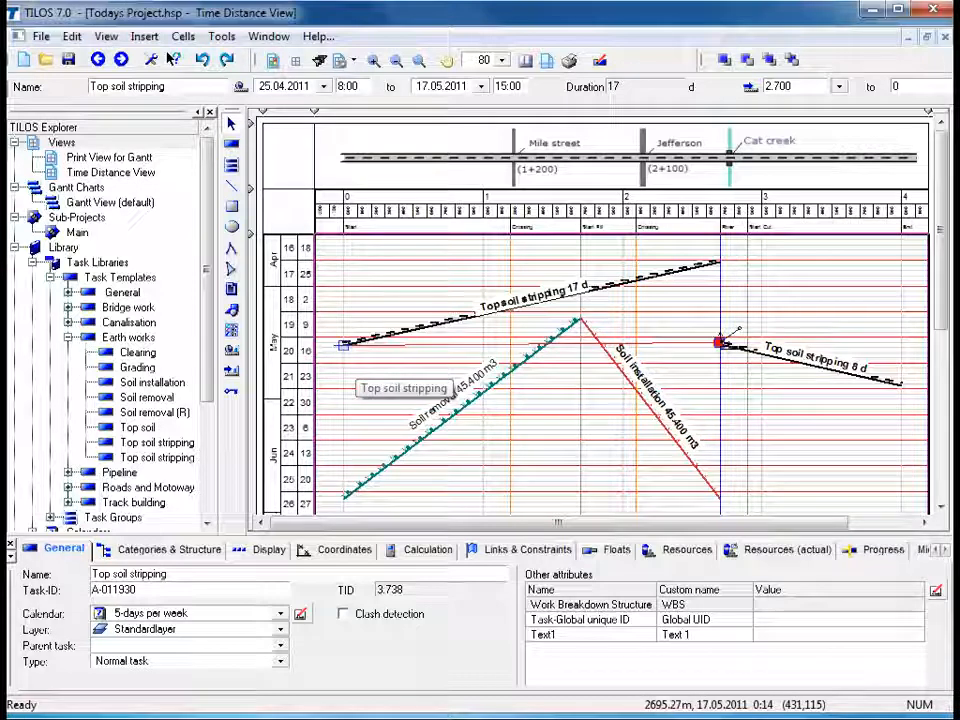
drag(733, 333, 720, 343)
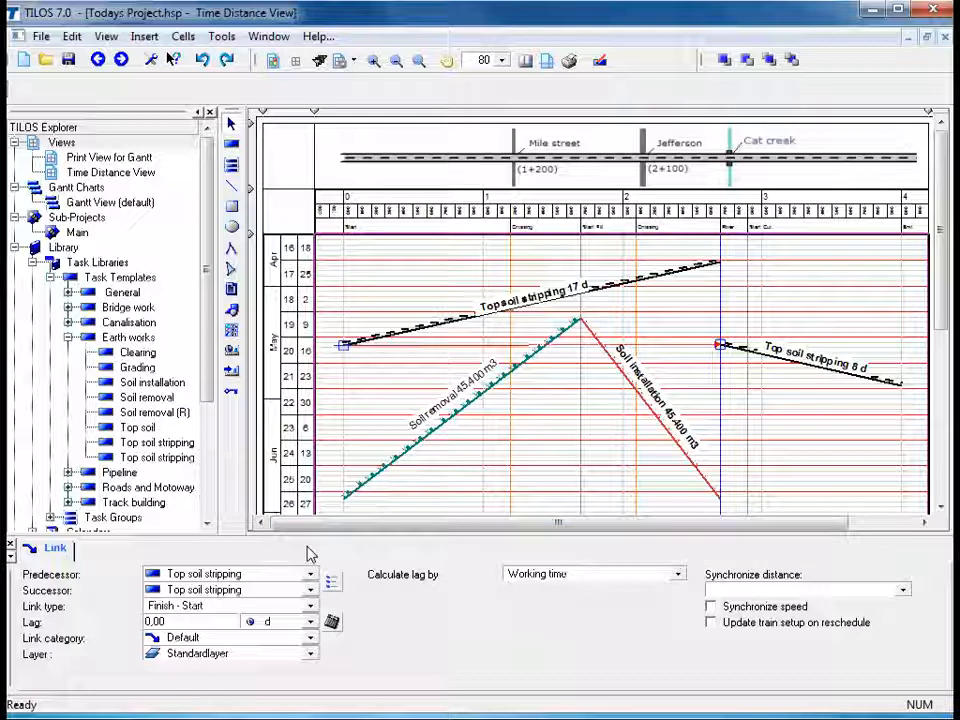
Examine the link types and lag calculation methods available for the link between the two Top soil stripping tasks.
click(254, 609)
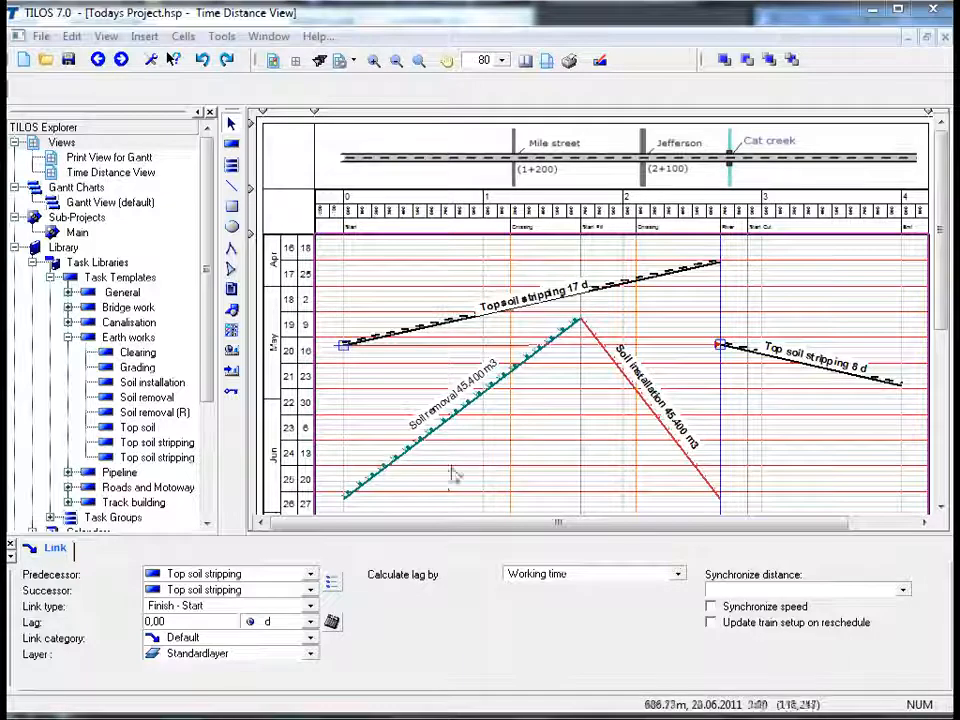
click(312, 606)
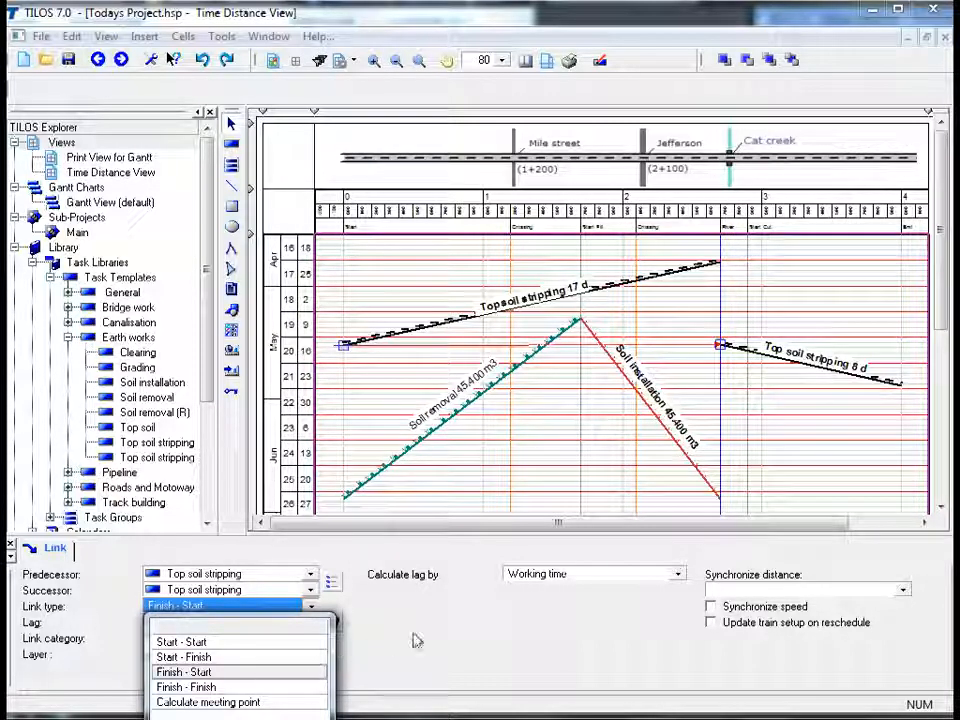
click(678, 578)
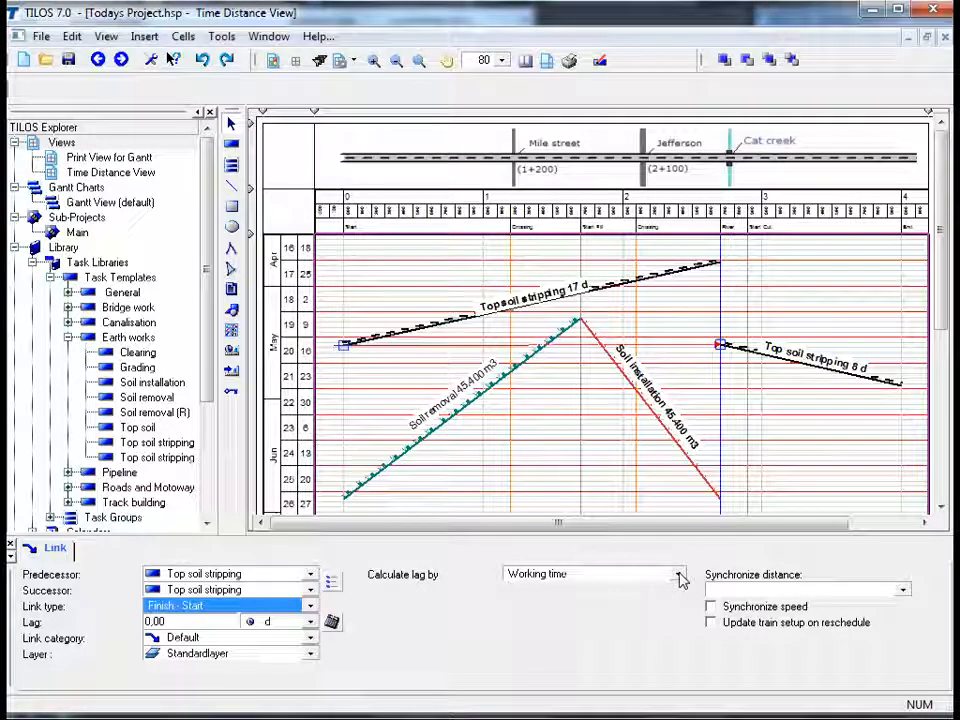
click(678, 578)
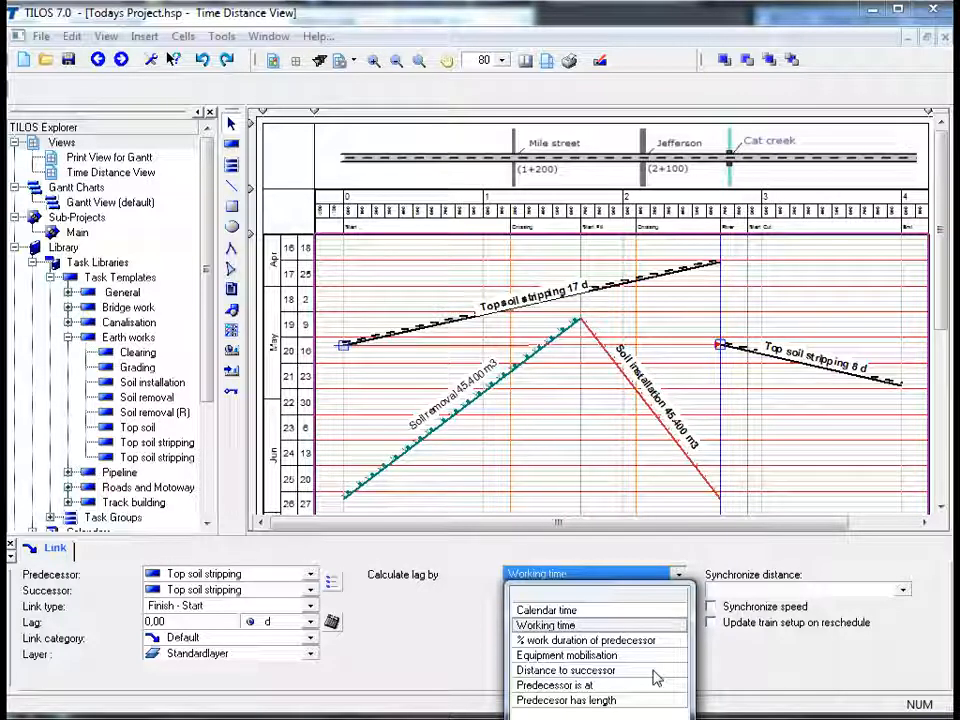
click(686, 563)
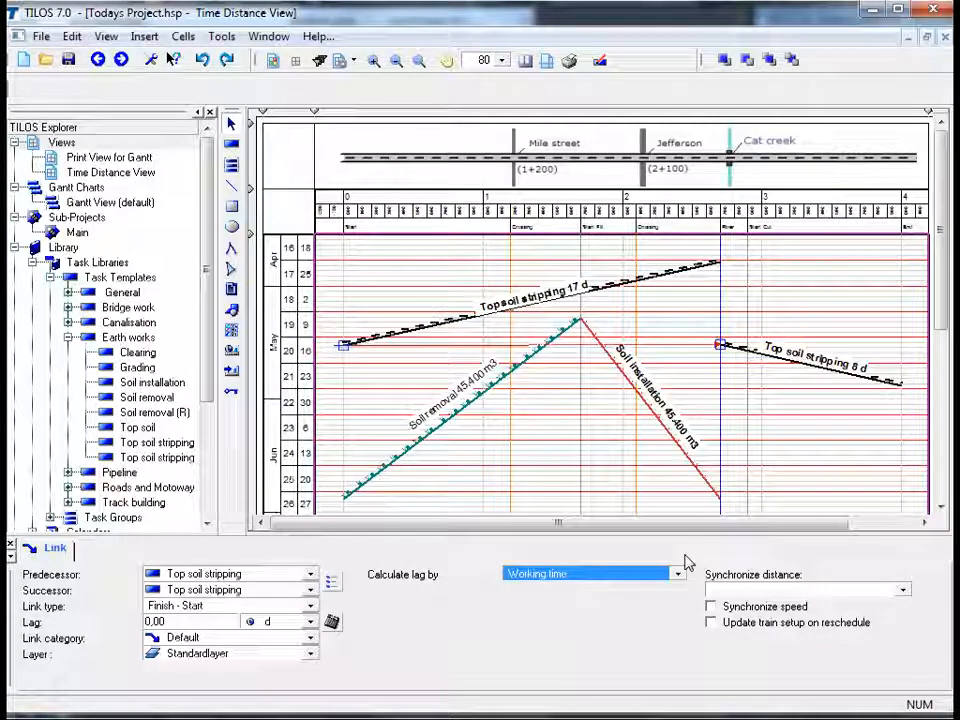
Select the 17-day Top soil stripping and Soil removal tasks together and connect them with Link unlinked tasks.
click(407, 330)
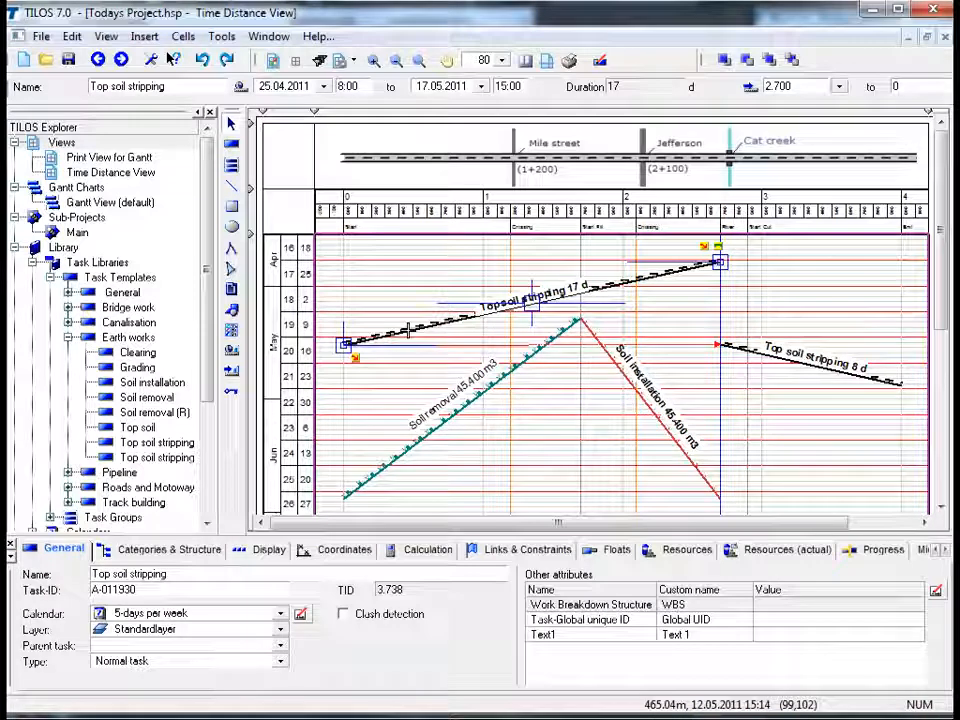
click(413, 443)
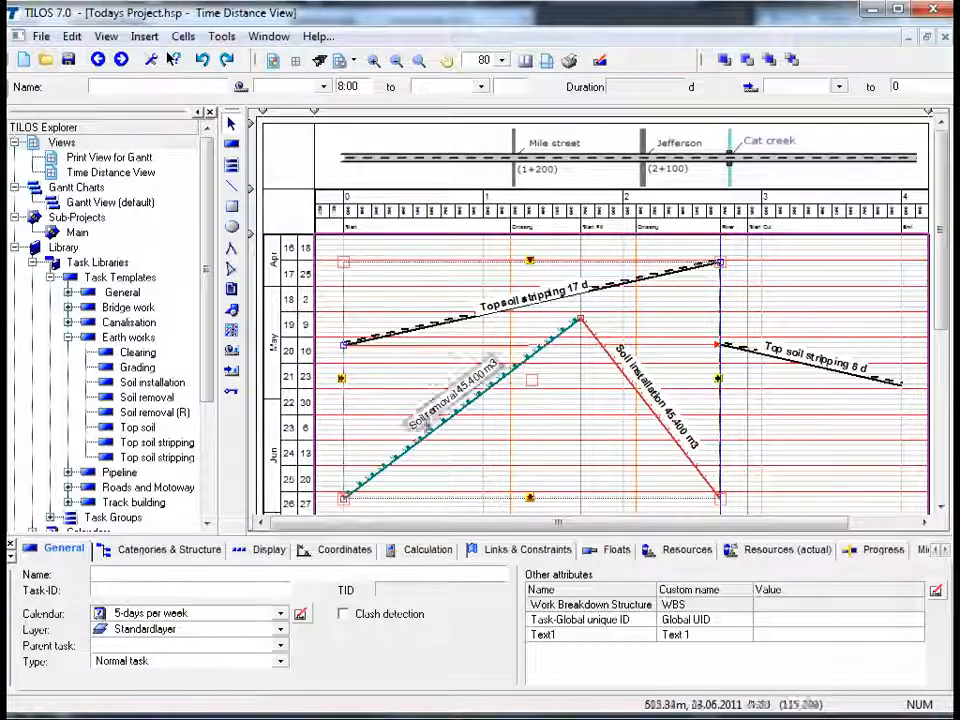
right_click(430, 377)
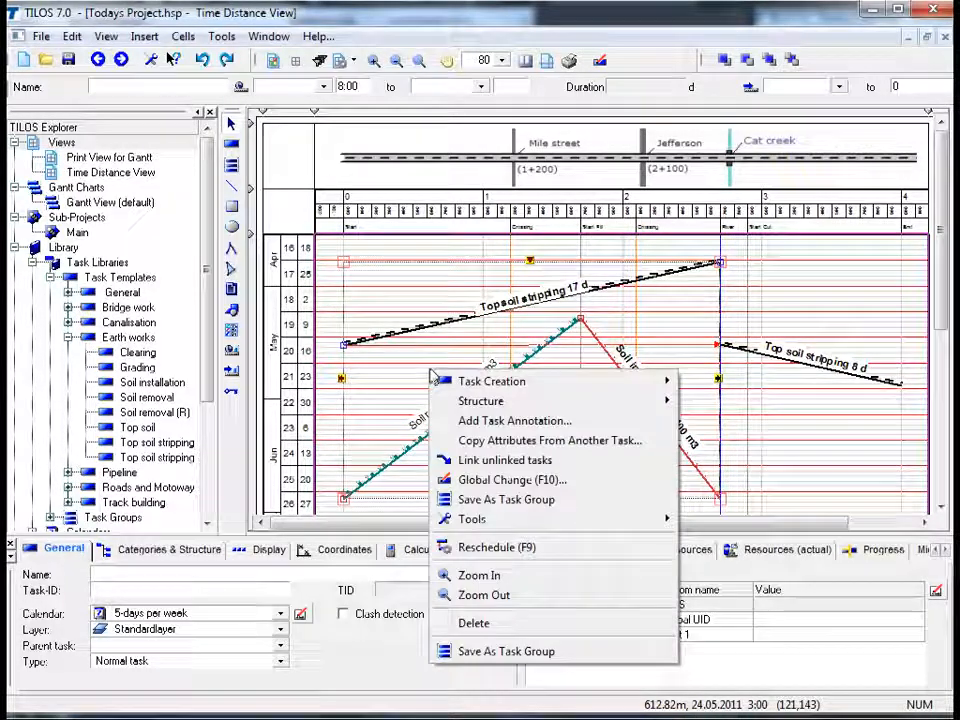
click(518, 461)
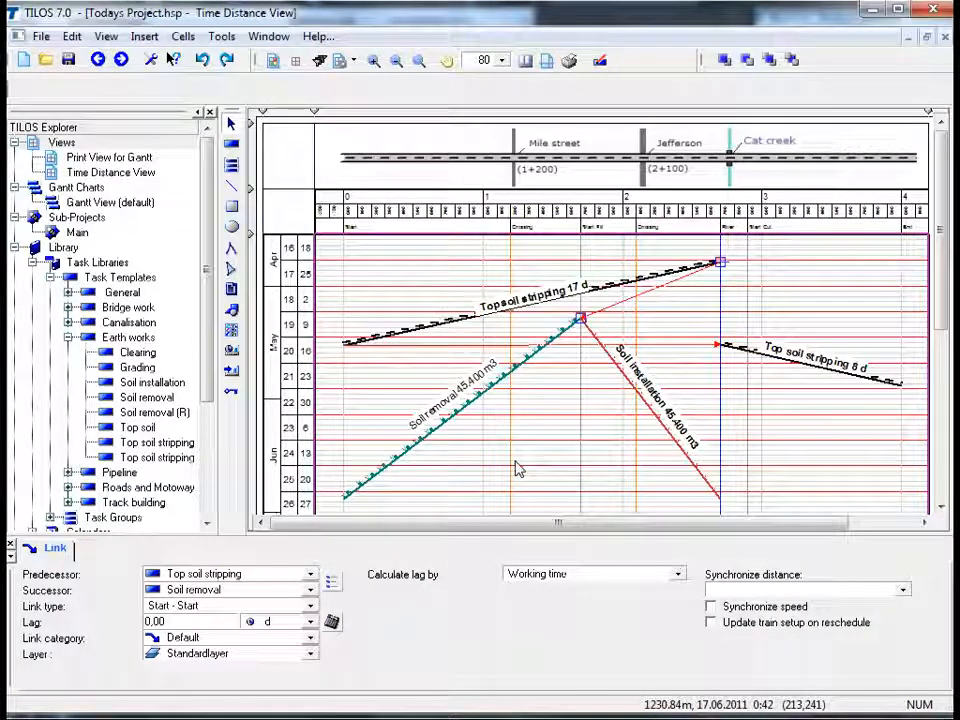
Calculate the lag of the link to Soil removal by "Distance to successor" with a distance lag of 250 m, and deselect the link.
click(258, 606)
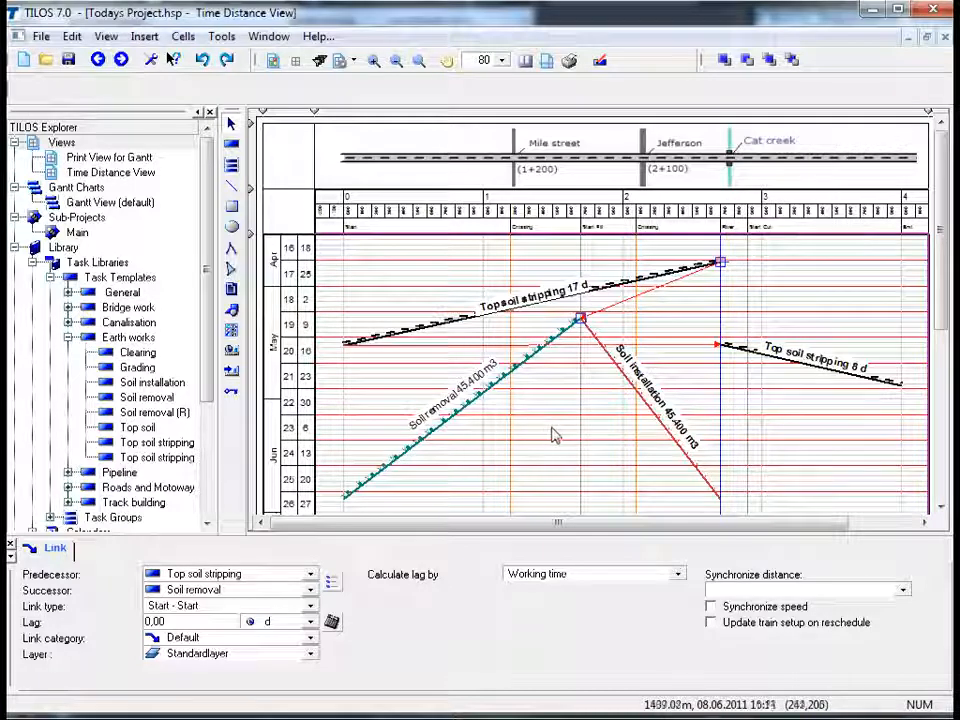
click(679, 575)
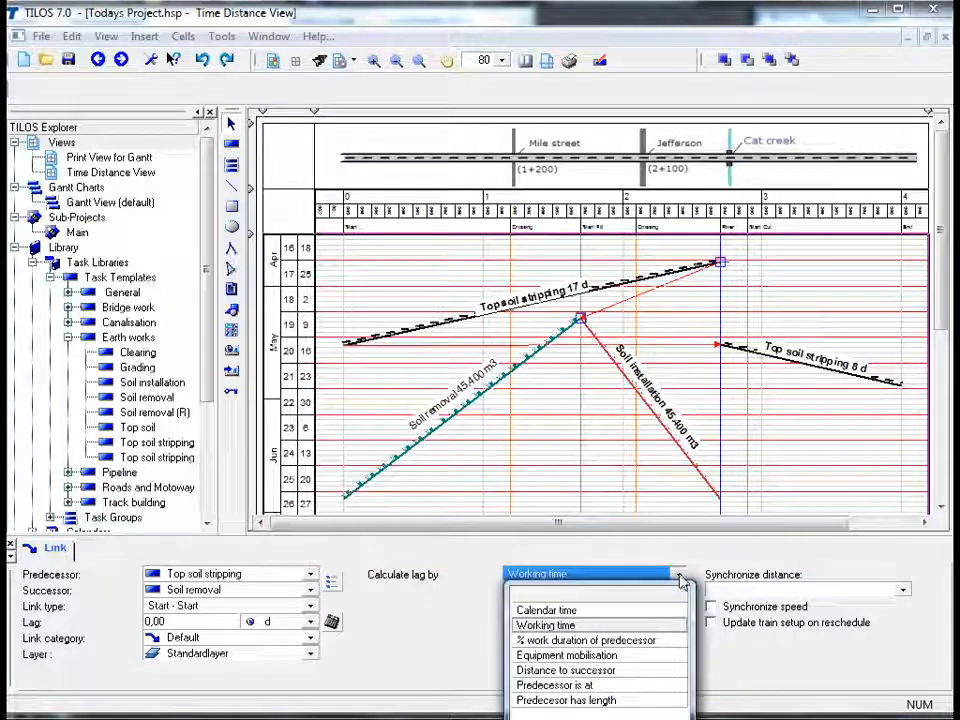
click(648, 671)
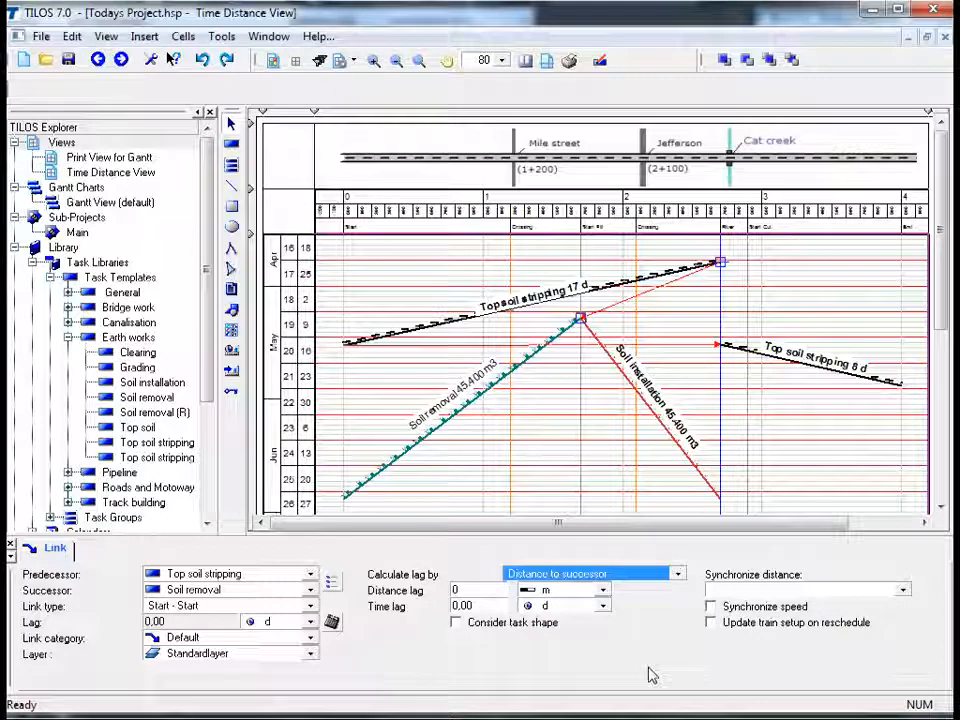
double_click(486, 592)
text(200,)
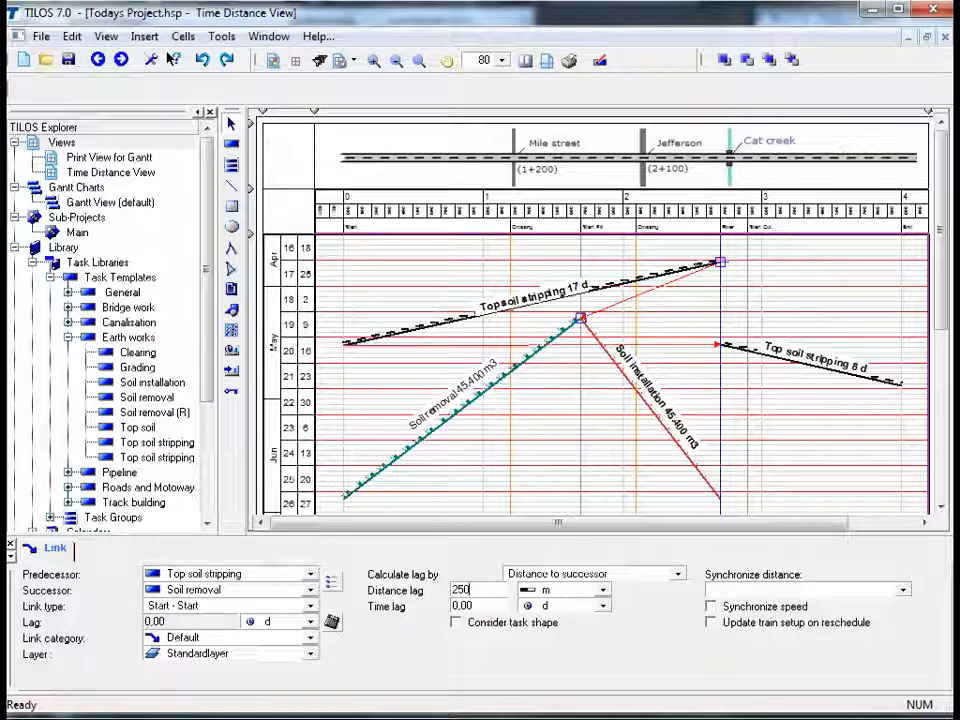
key(BackSpace)
click(546, 450)
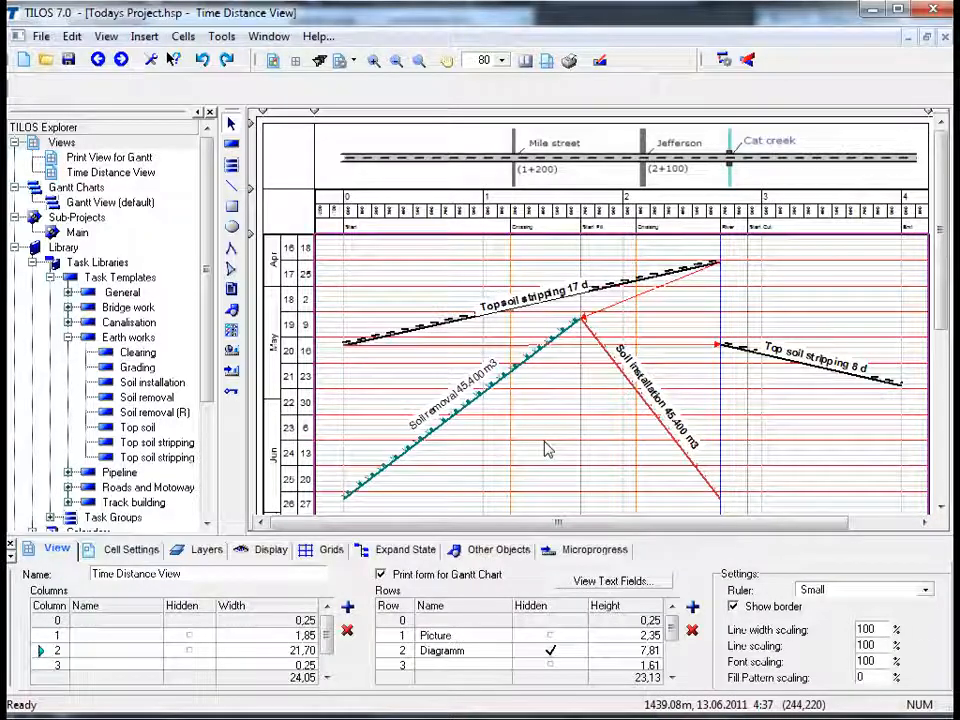
Reschedule the project and check the recalculated lag of the link between Top soil stripping and Soil removal.
right_click(546, 450)
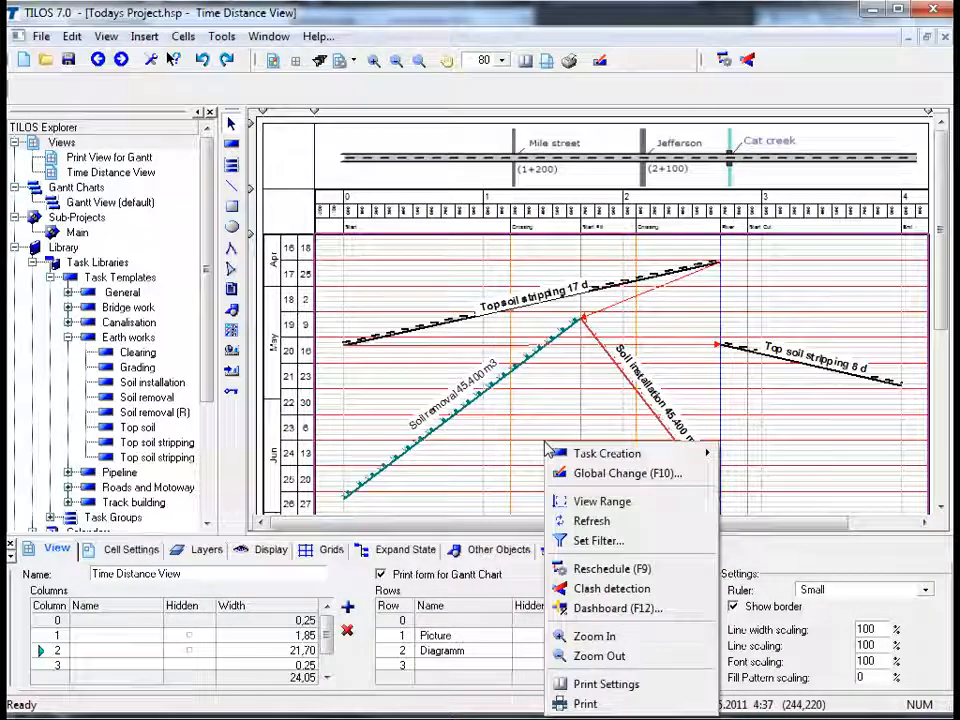
click(600, 568)
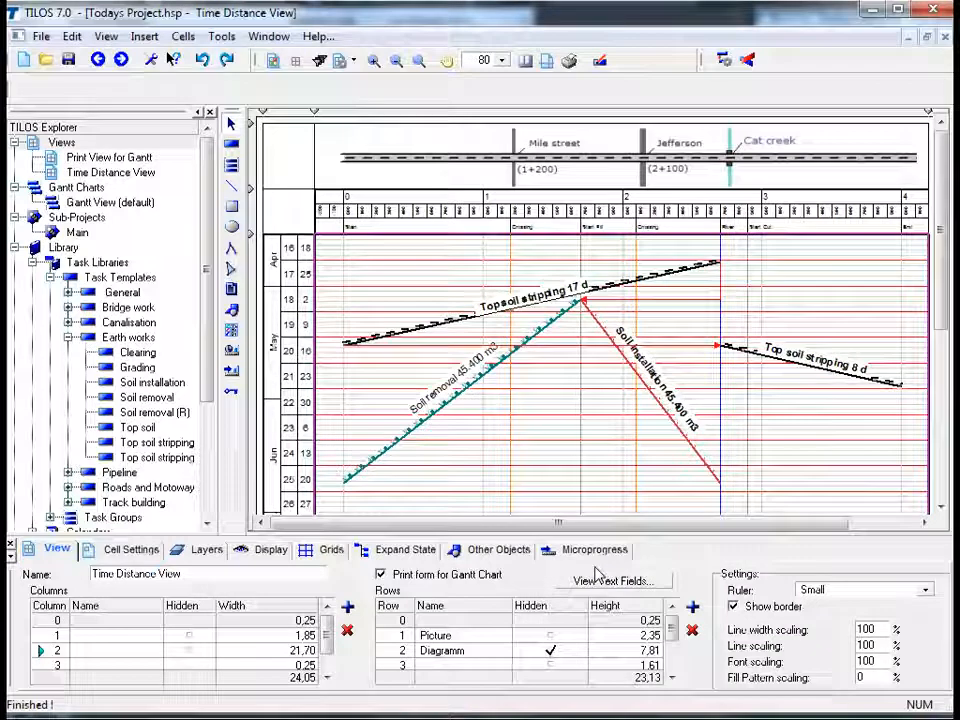
click(636, 303)
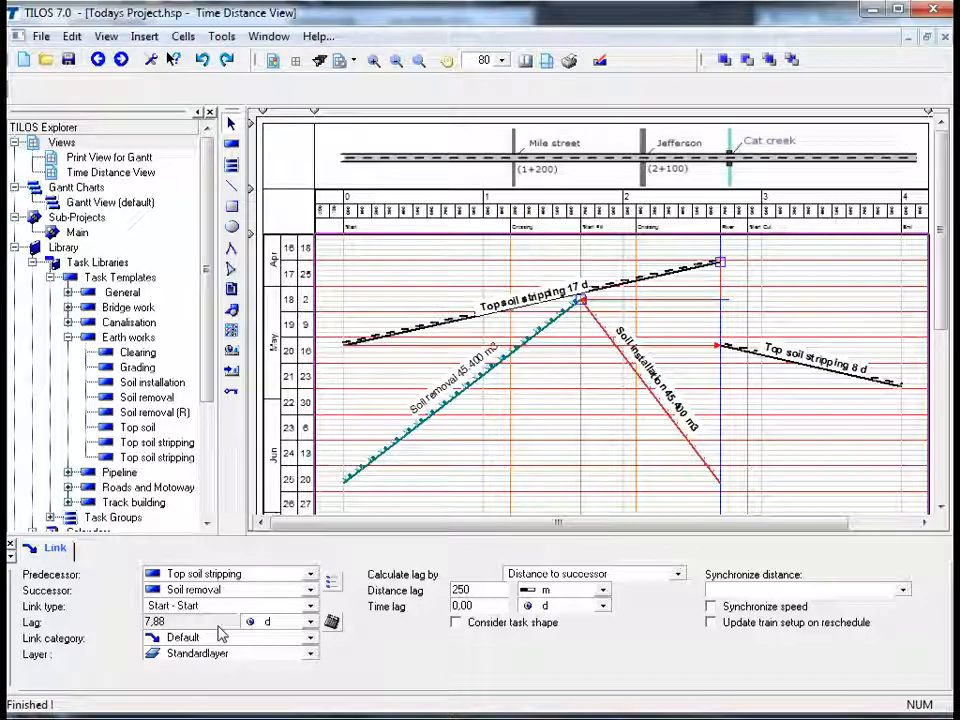
click(535, 450)
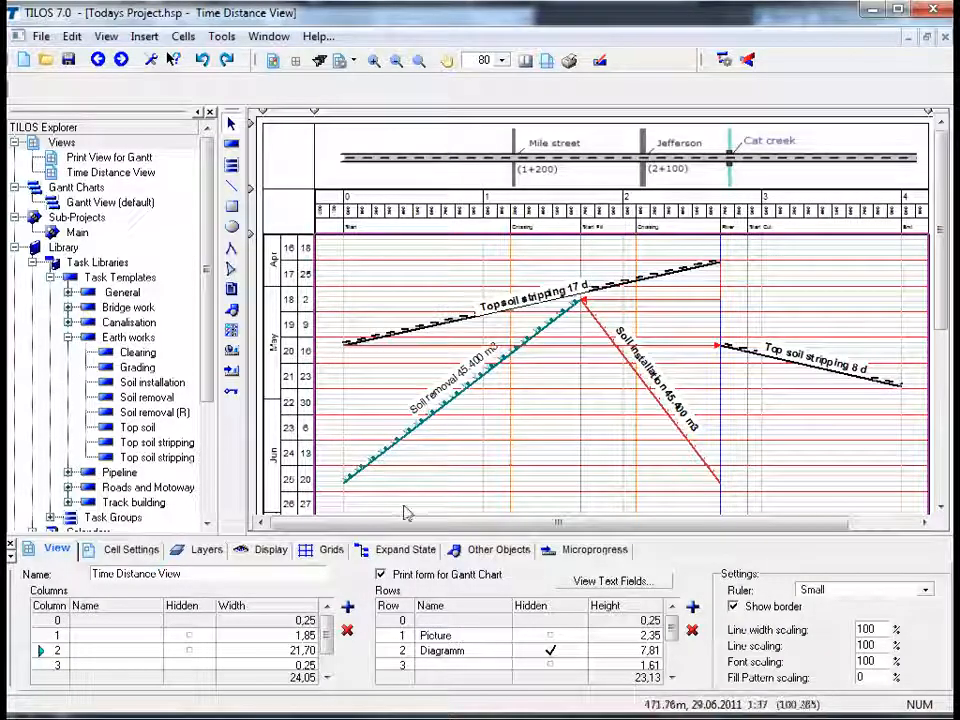
Display the total float and free float in the time-distance view.
click(270, 551)
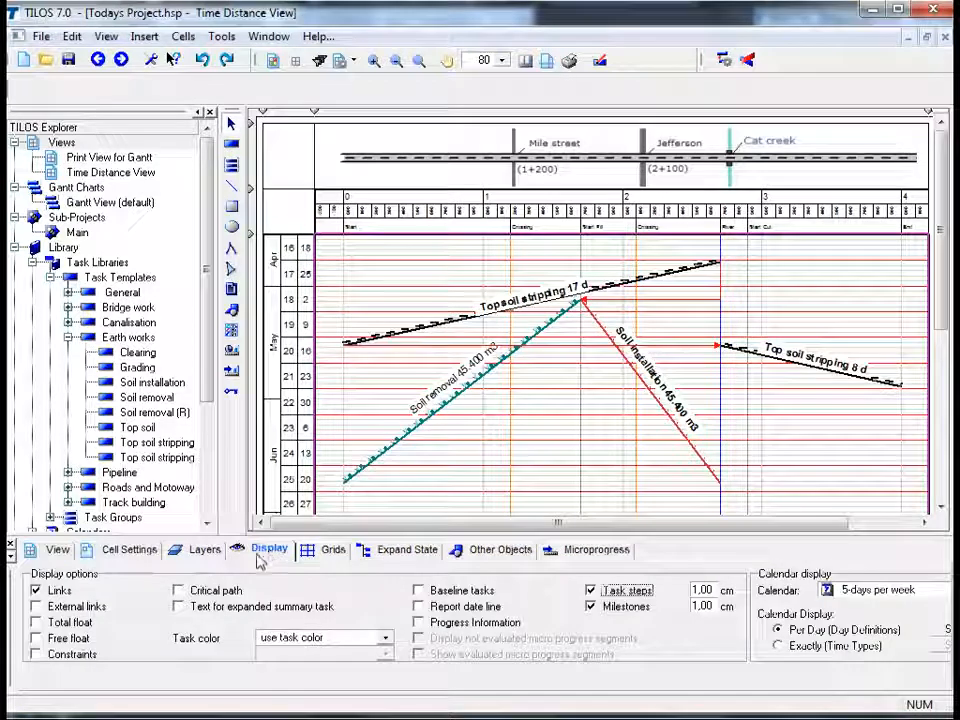
click(36, 622)
click(36, 638)
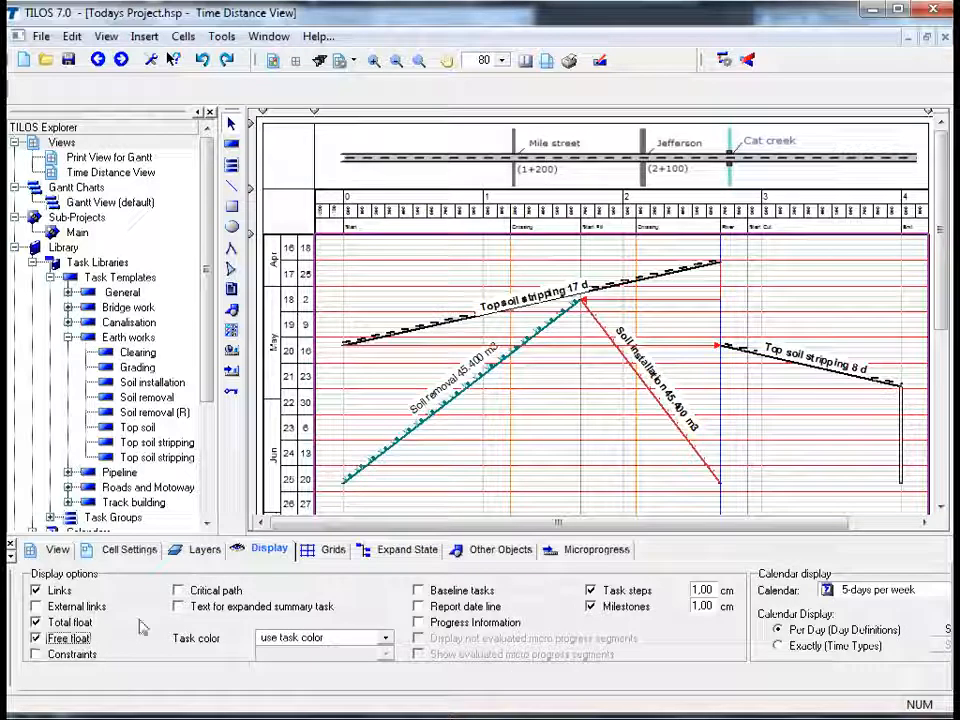
Display the critical path and split the time-distance view below the distance scale, showing the empty July and August period underneath.
click(178, 591)
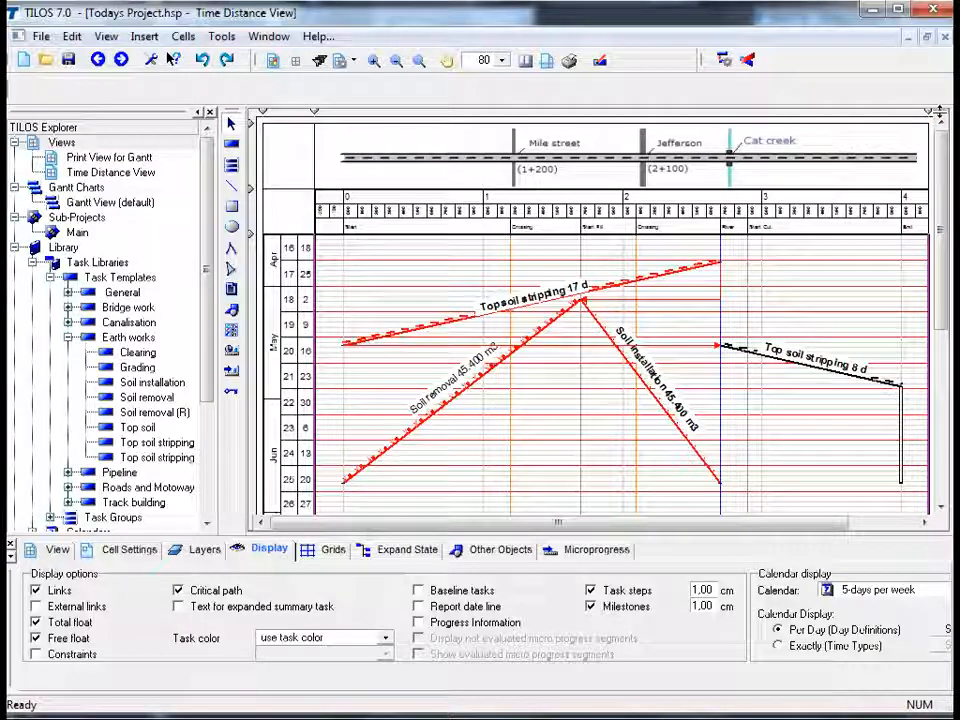
drag(940, 111, 943, 232)
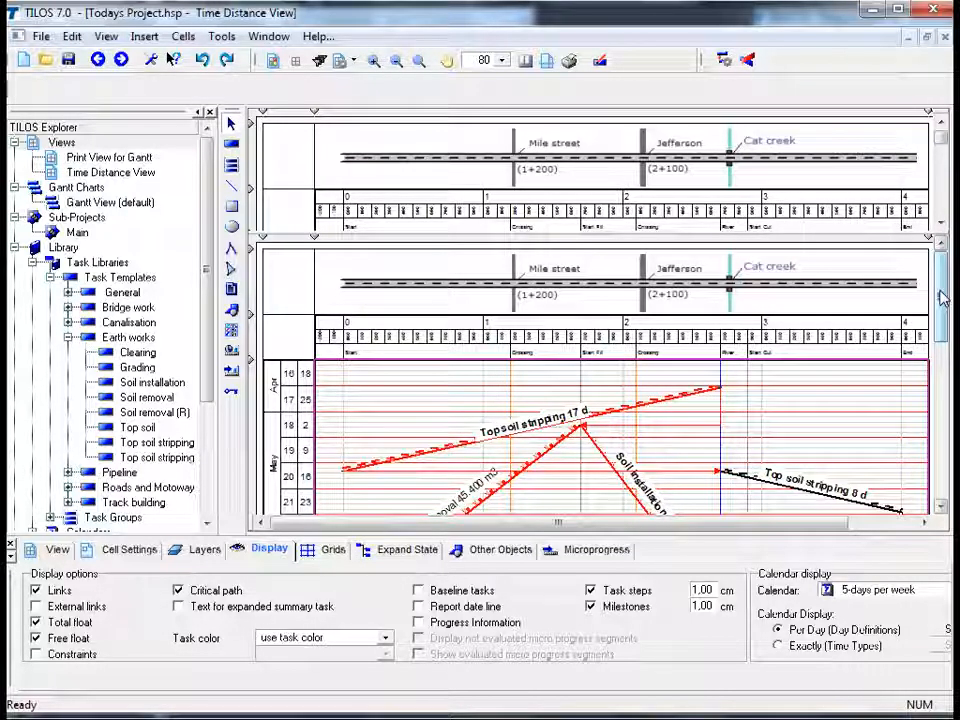
drag(940, 297, 940, 405)
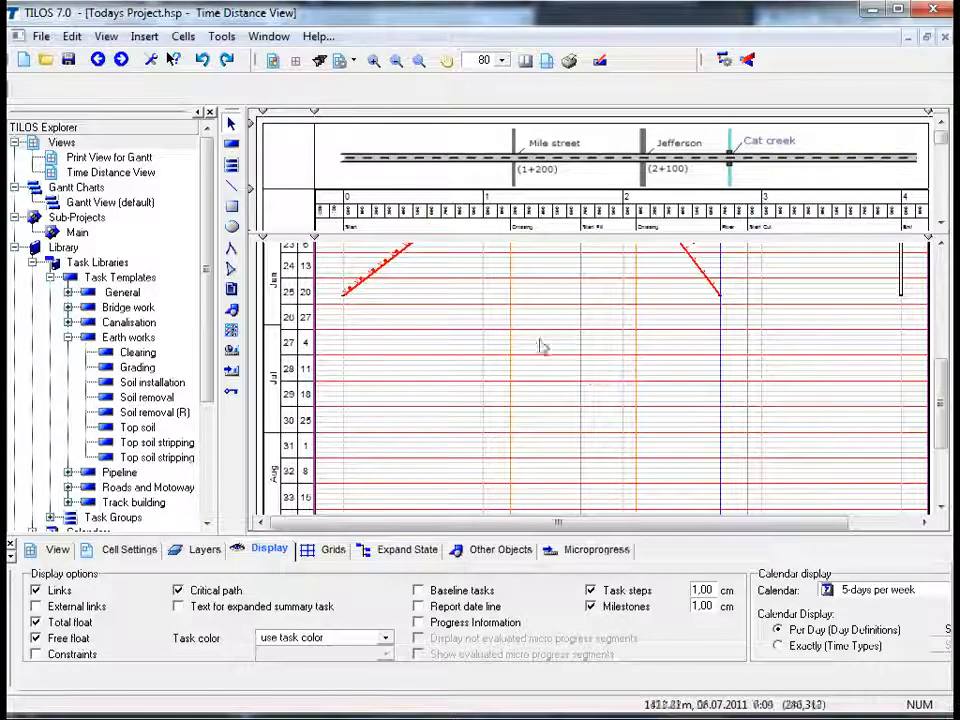
Insert the Canalisation task group by coordinates from 2700 to 1200 with start date 30.06.2011, and reschedule the project.
click(232, 168)
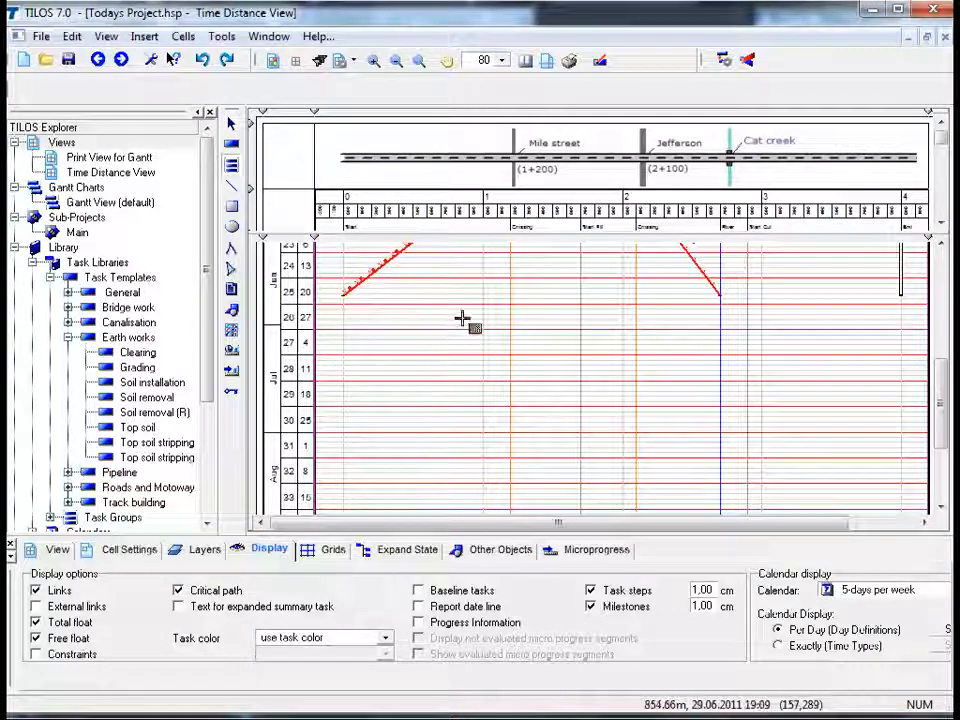
drag(462, 318, 696, 401)
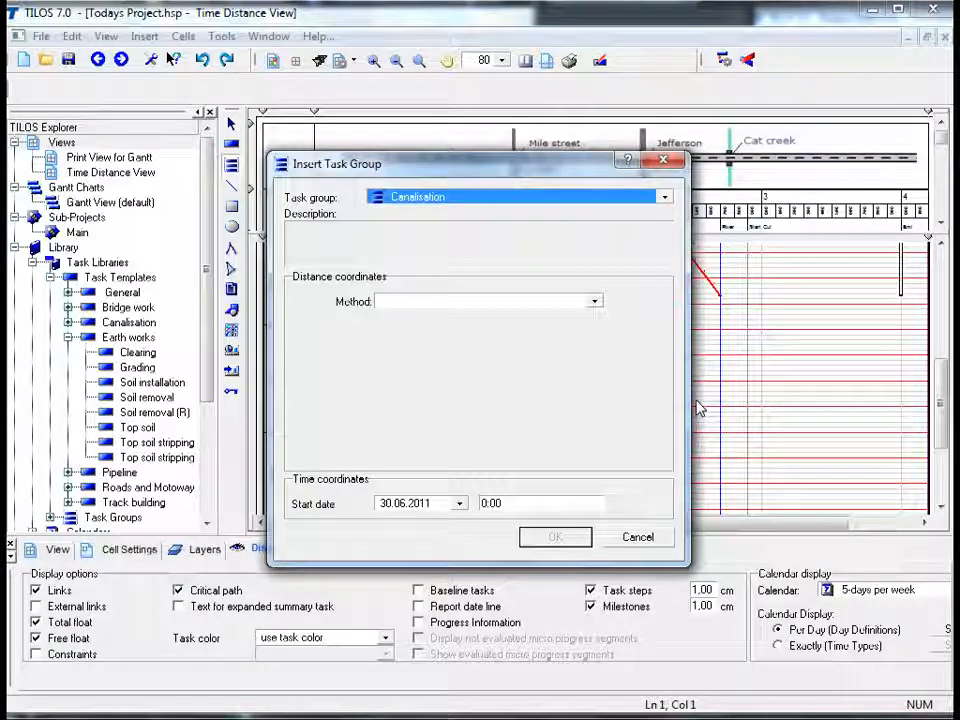
click(595, 304)
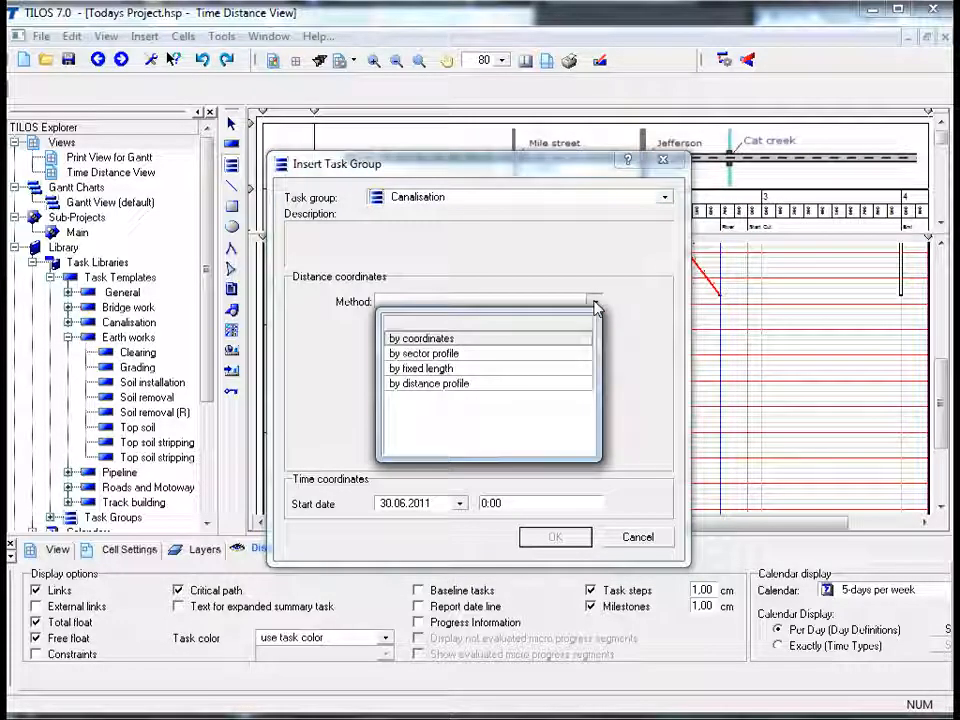
click(556, 339)
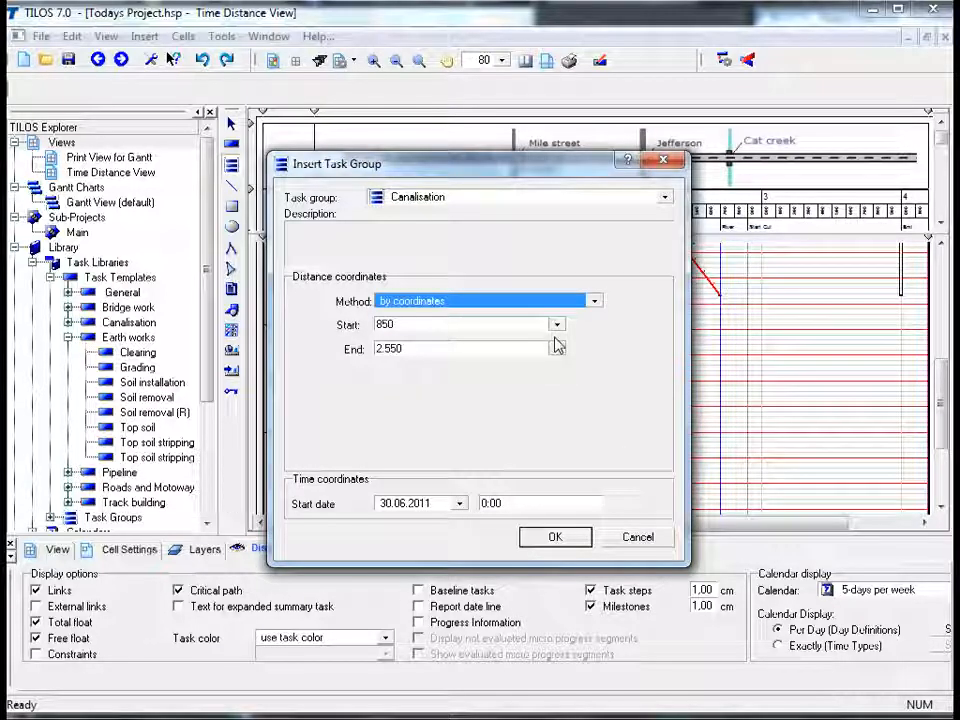
double_click(464, 328)
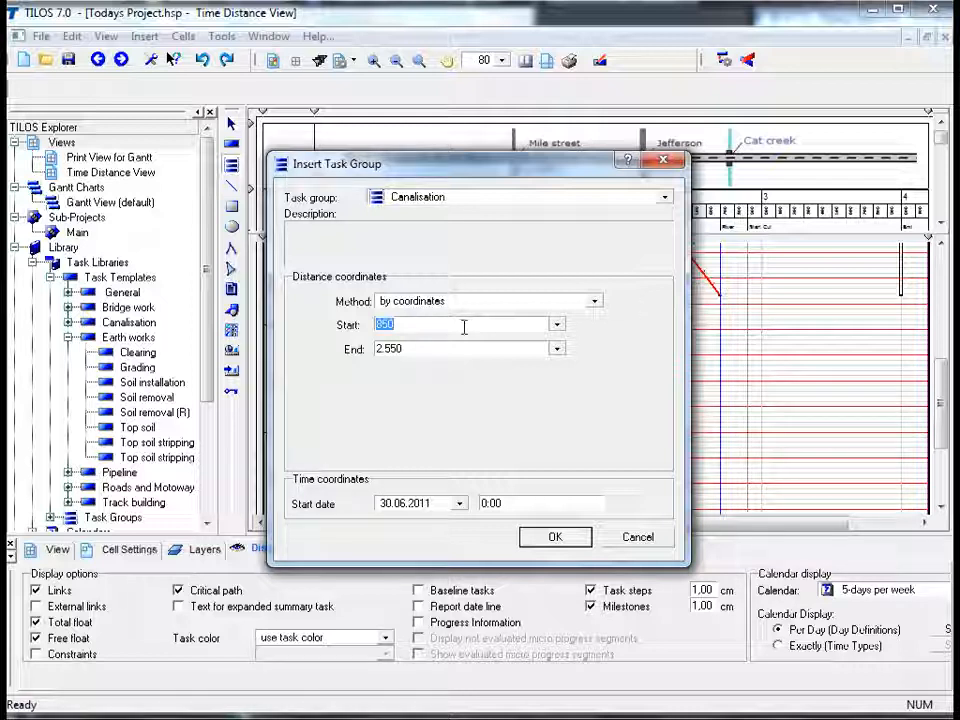
text(2700)
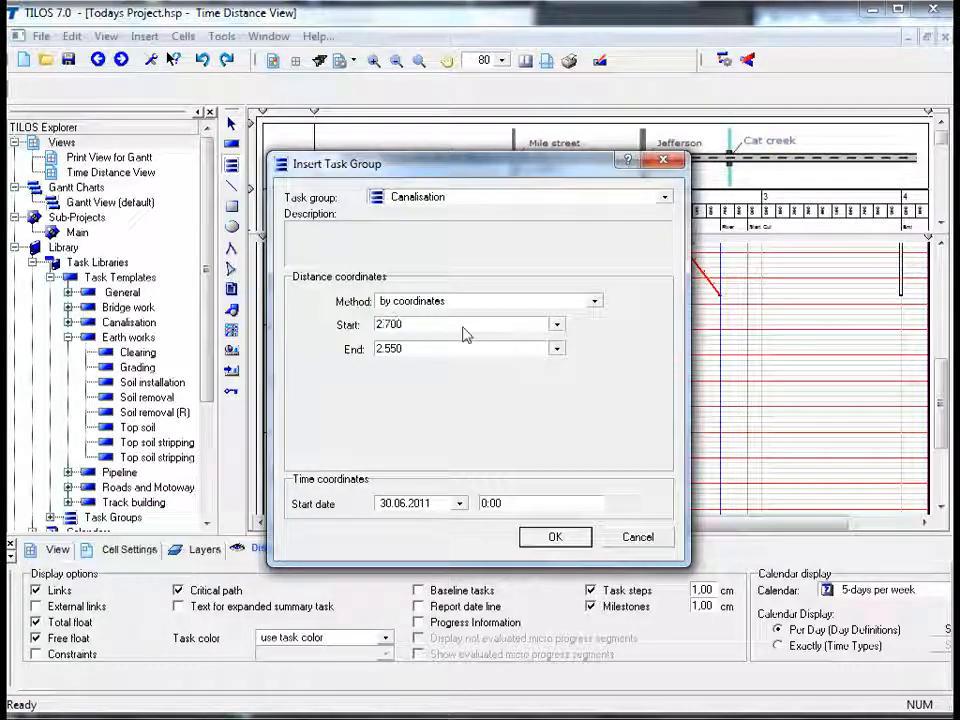
double_click(461, 348)
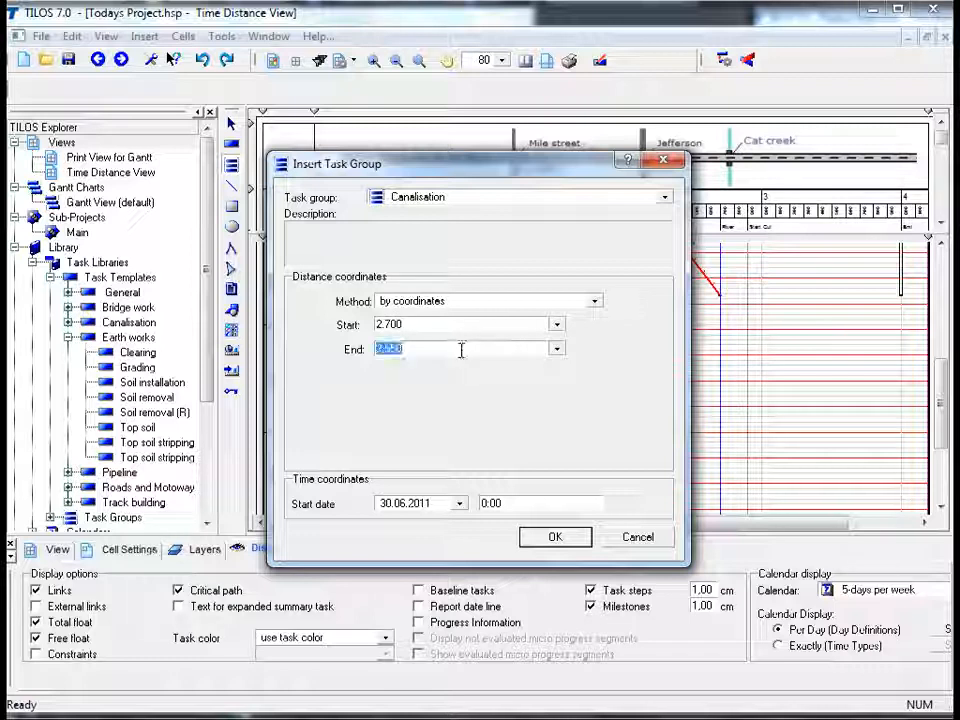
text(1)
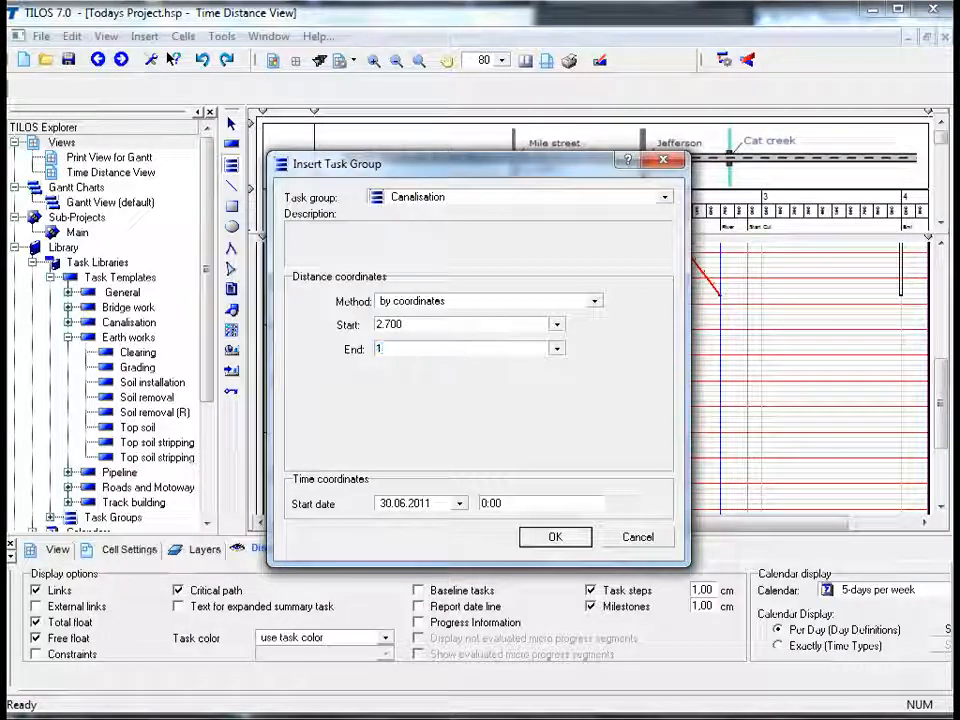
text(200)
click(552, 537)
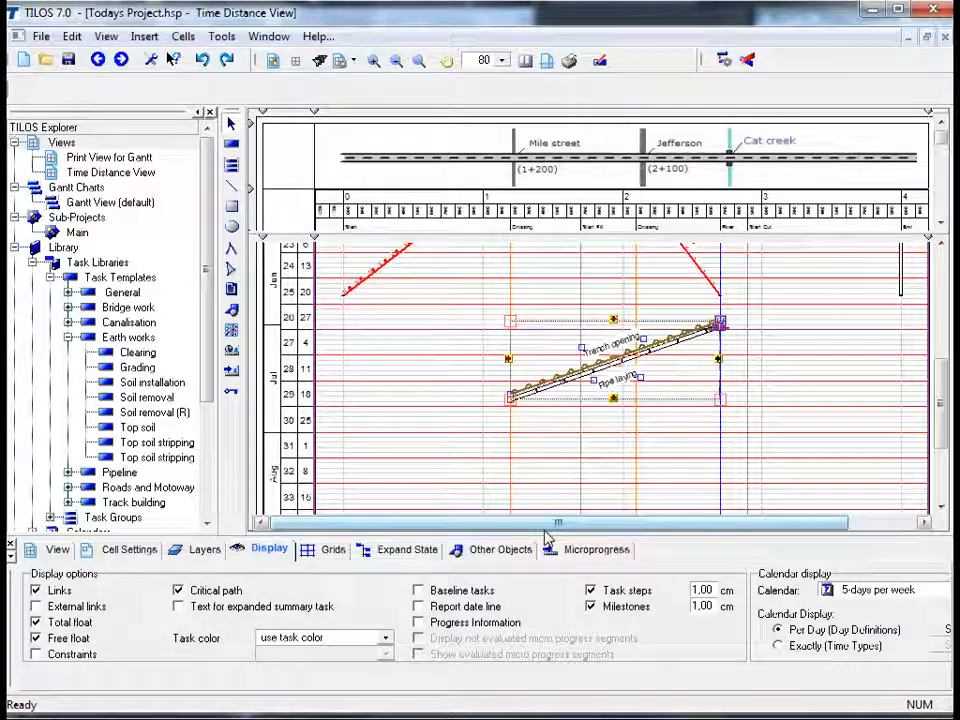
click(477, 366)
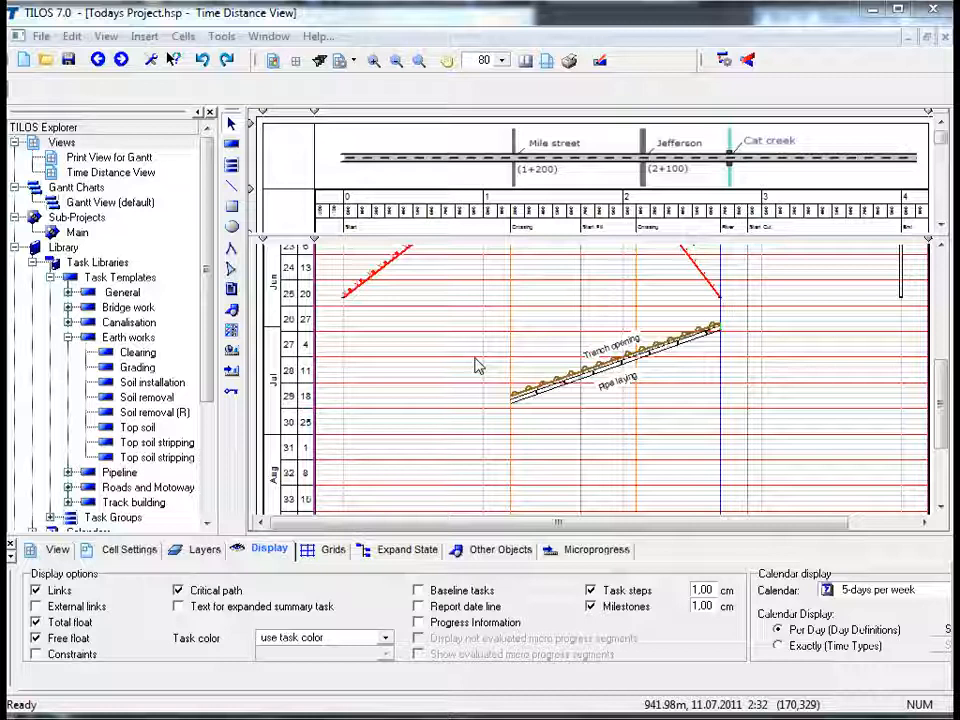
click(723, 60)
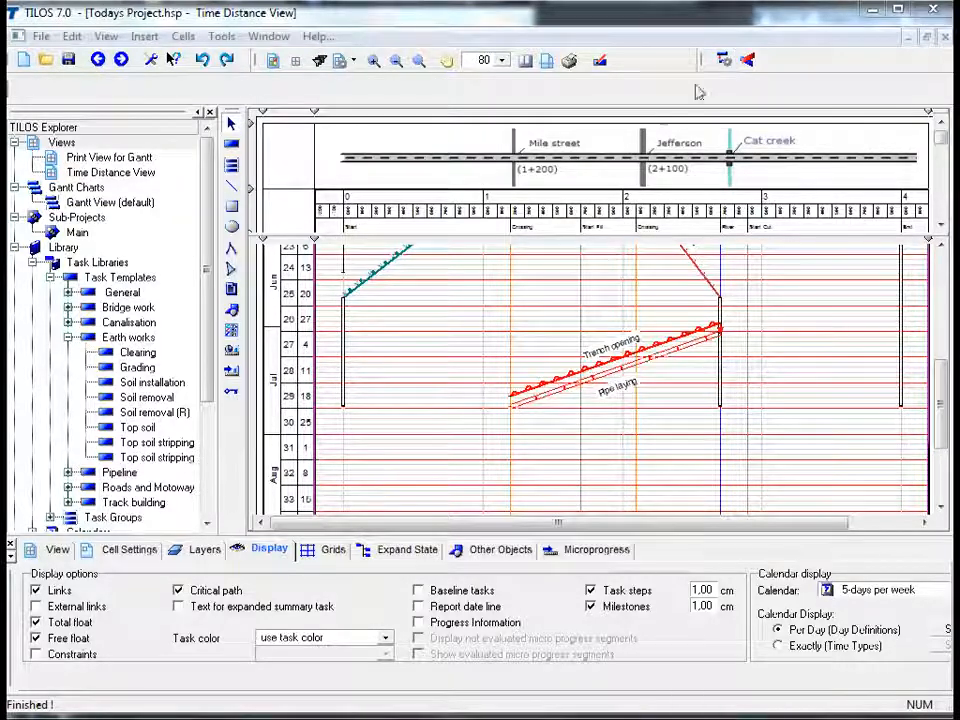
Link the end of Soil removal to the start of Trench opening and deselect the link.
click(367, 280)
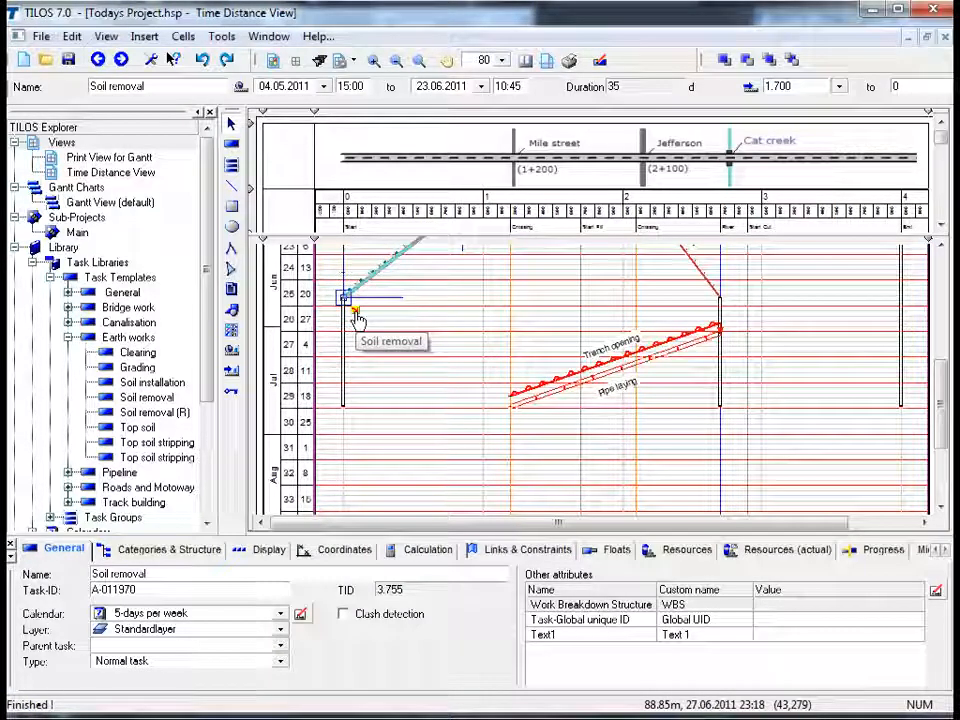
mouse_move(357, 318)
mouse_down()
mouse_move(585, 298)
mouse_move(716, 320)
mouse_up()
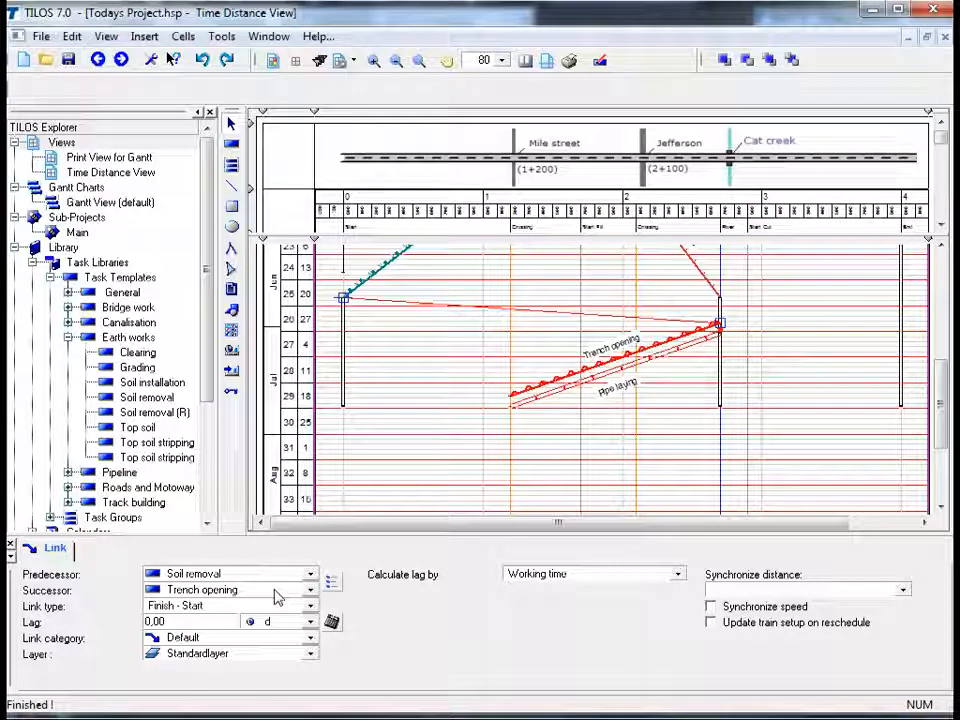
click(483, 368)
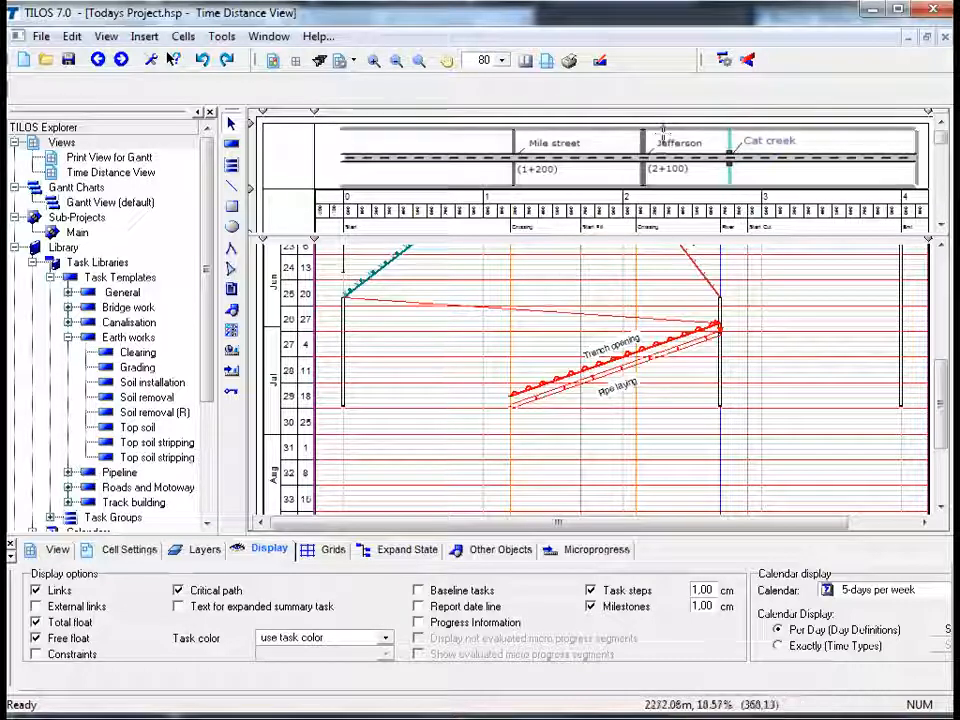
Reschedule the project and check the distance and speed synchronization of the link between Soil removal and Trench opening.
click(726, 62)
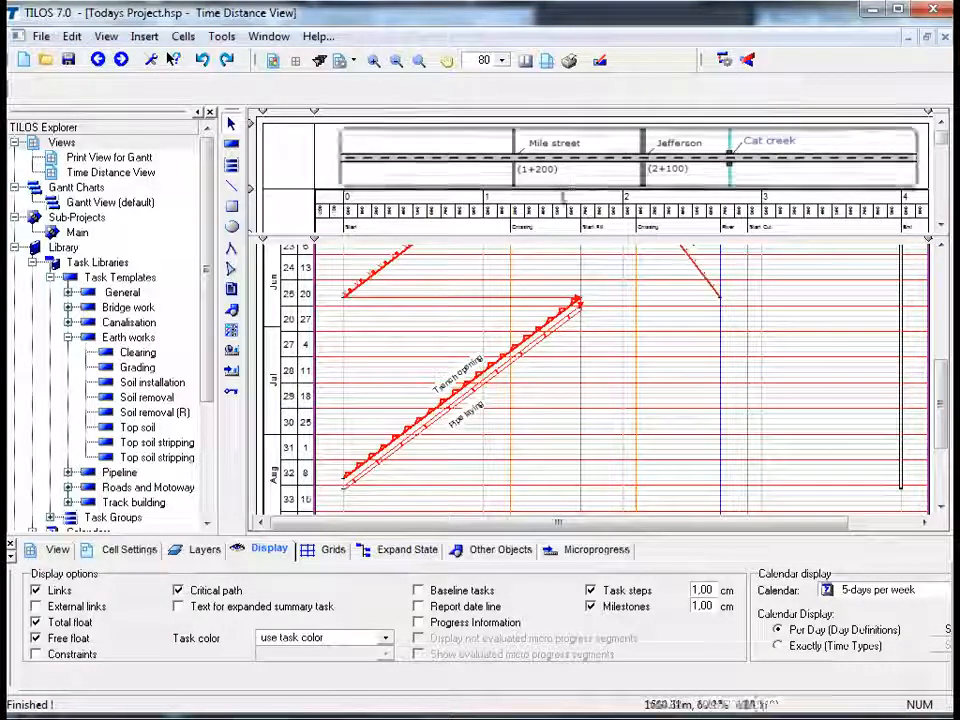
click(496, 305)
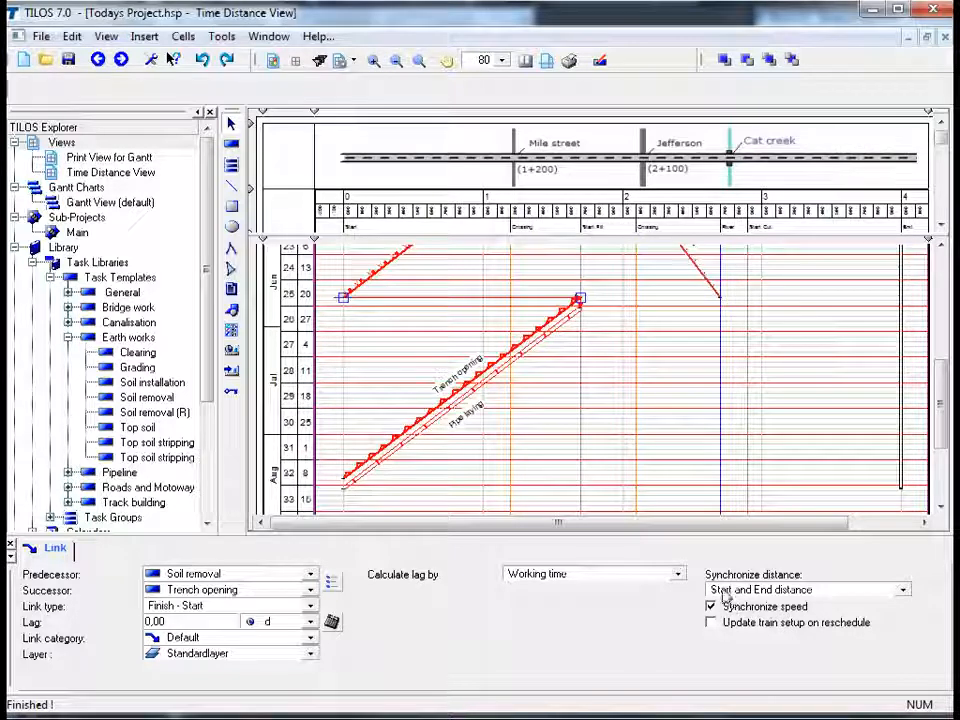
Try a planned work rate of 15 m/h for the Trench opening task and reschedule the project.
click(530, 335)
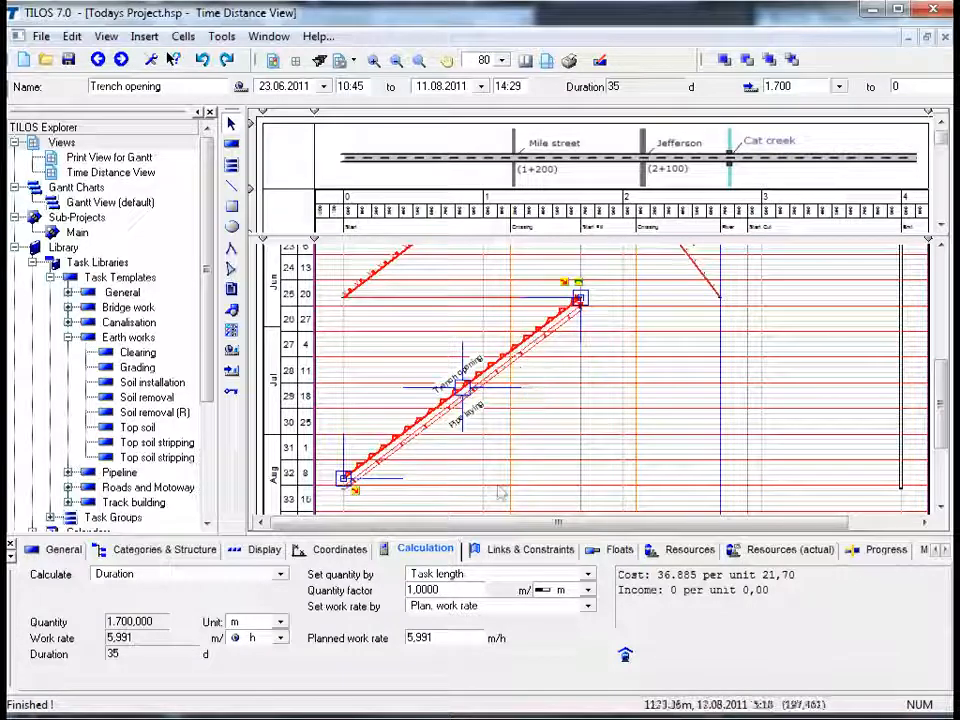
click(451, 638)
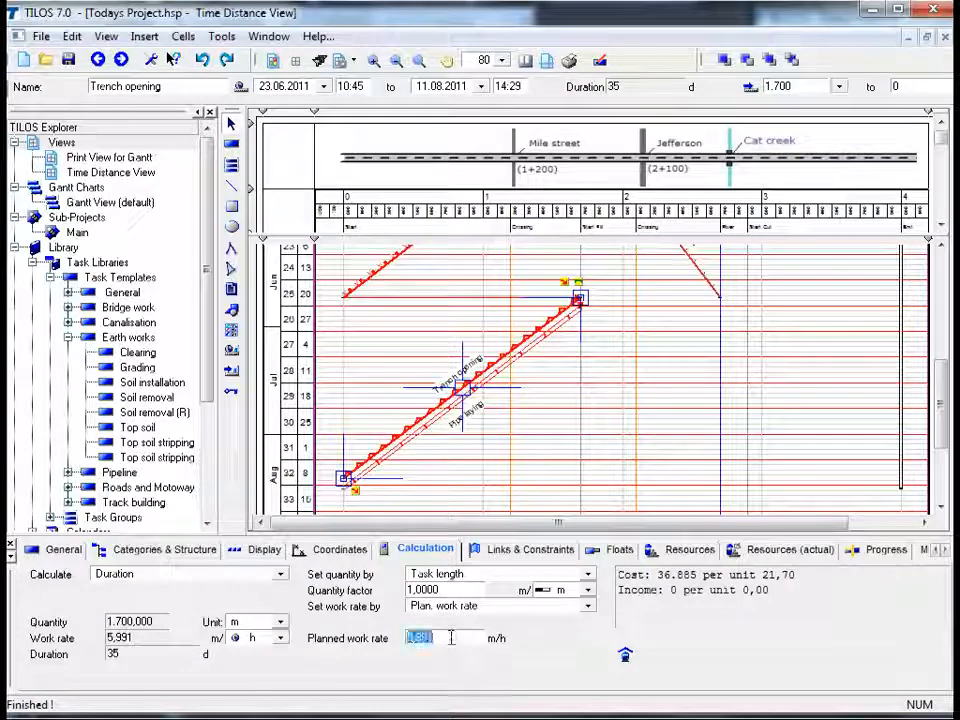
key(BackSpace)
text(15)
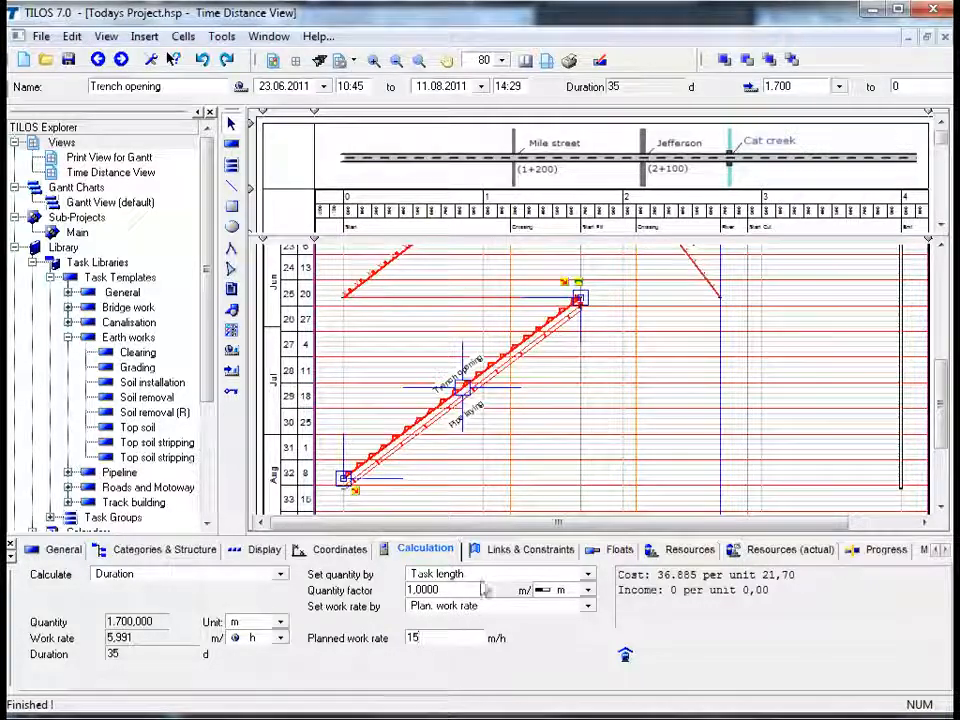
click(546, 495)
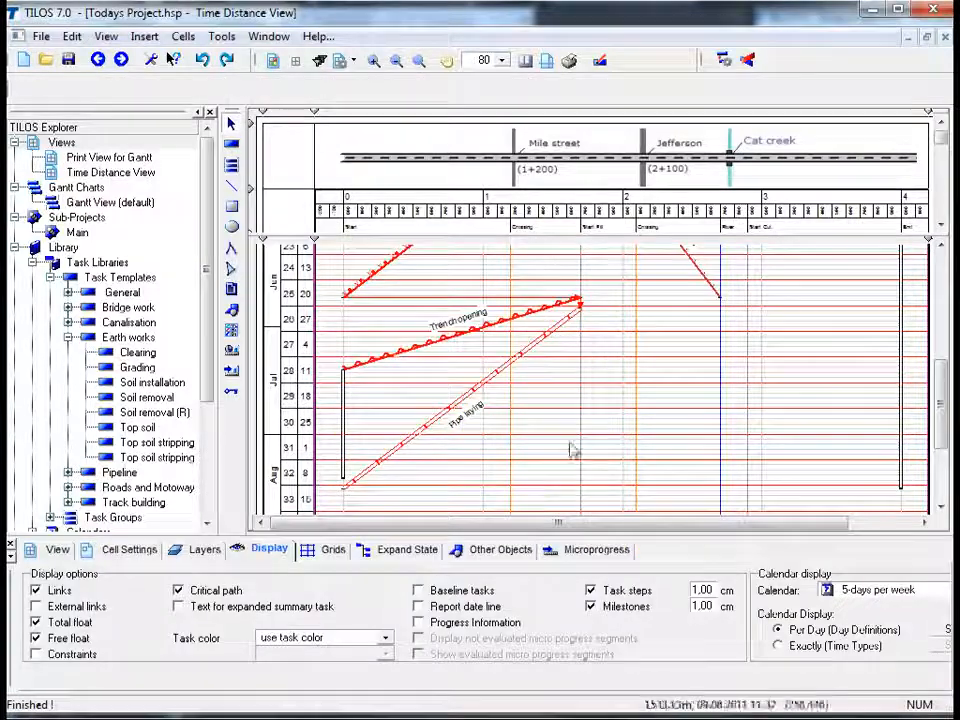
click(723, 62)
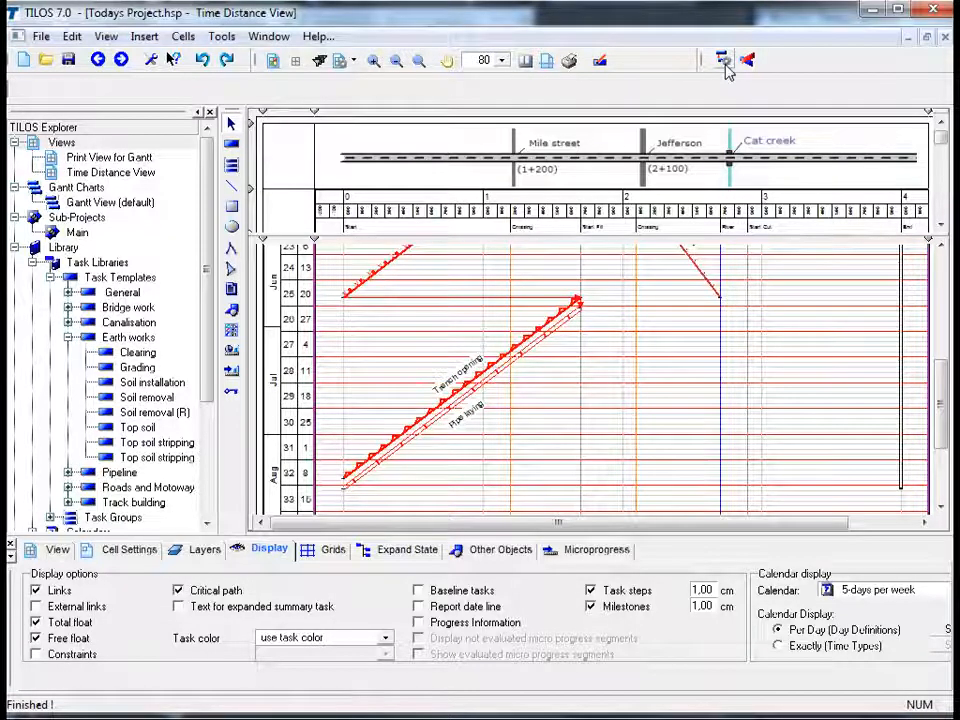
click(543, 440)
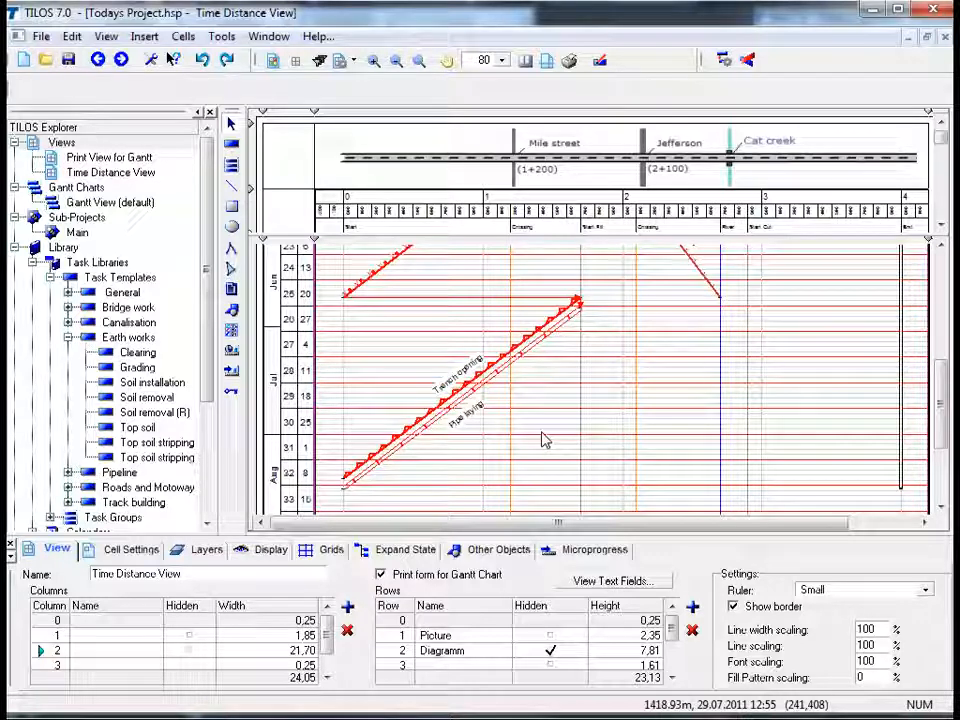
Copy the Trench opening and Pipe laying tasks together to a new location from 4000 to 2700, with destination date 30.06.2011.
click(403, 428)
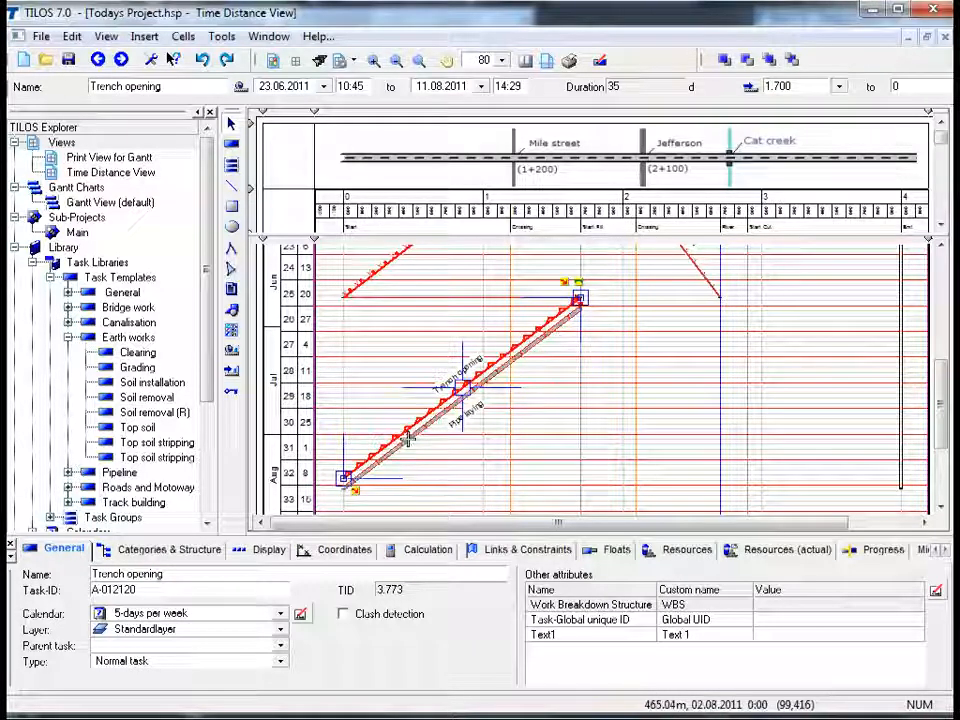
shift+click(408, 439)
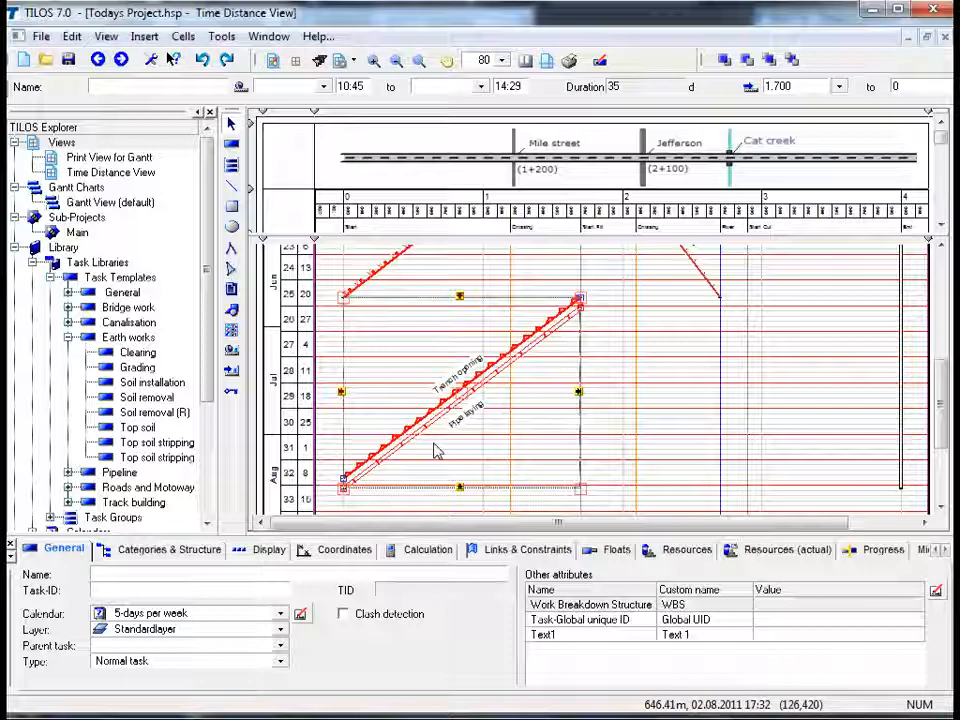
right_click(436, 452)
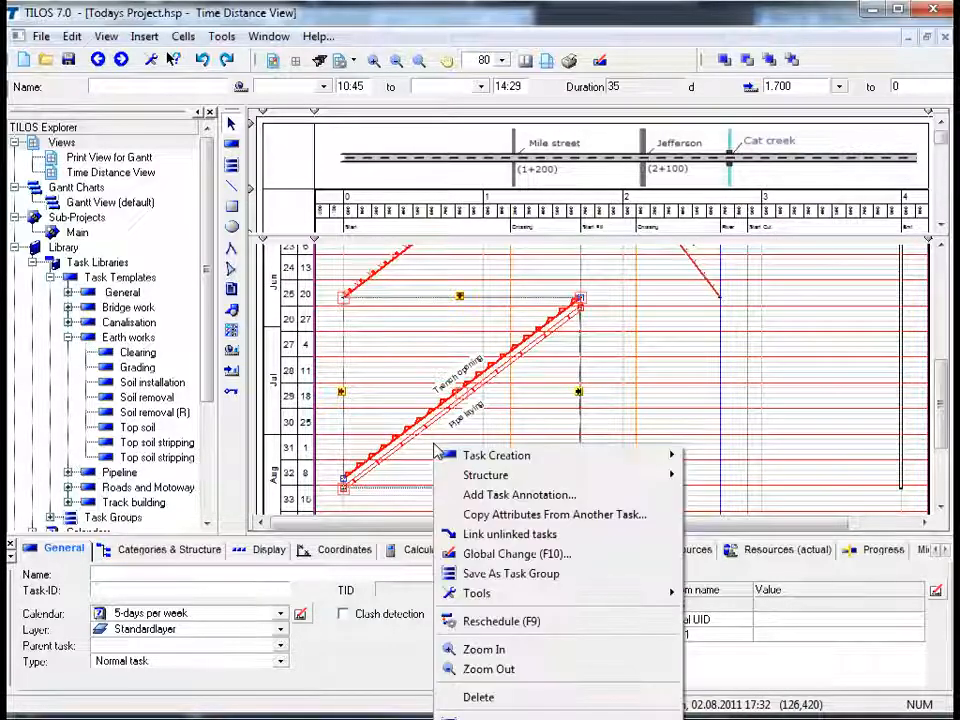
mouse_move(477, 459)
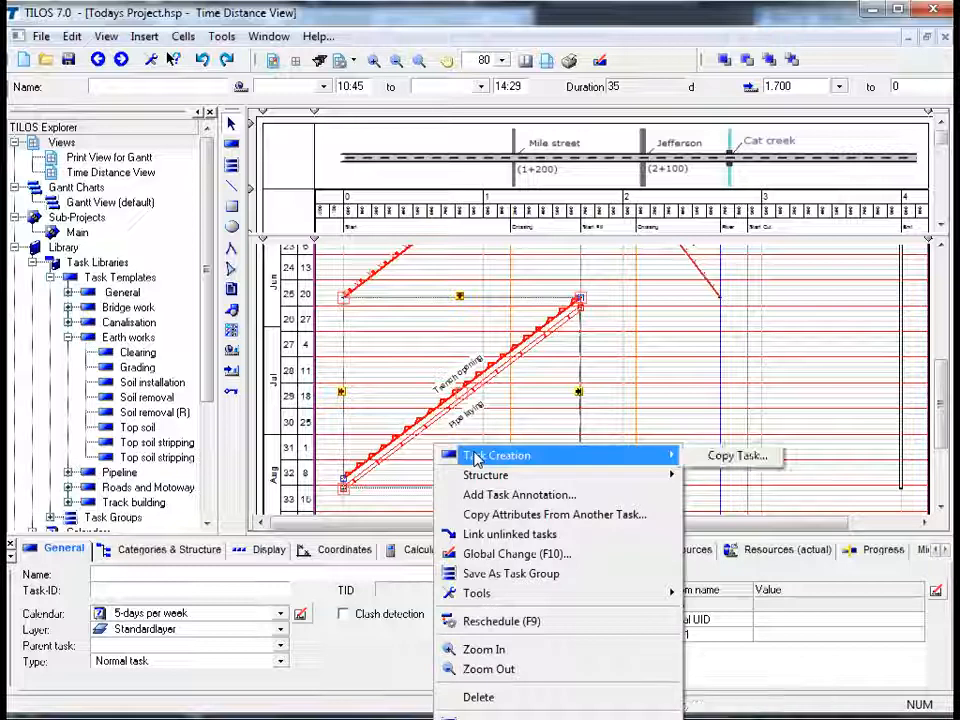
click(735, 456)
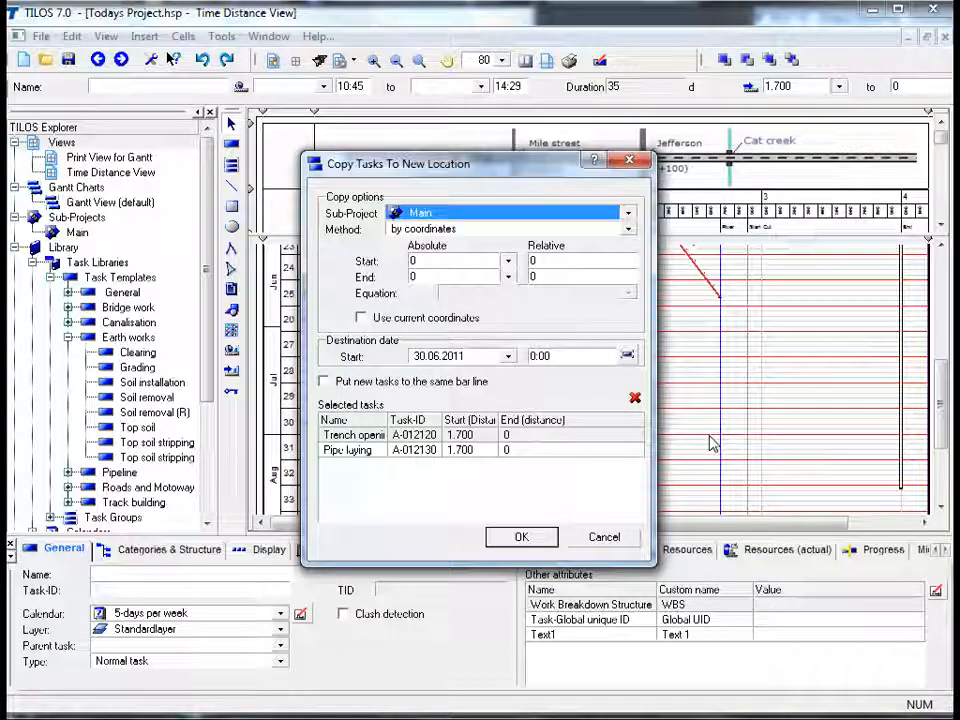
click(449, 261)
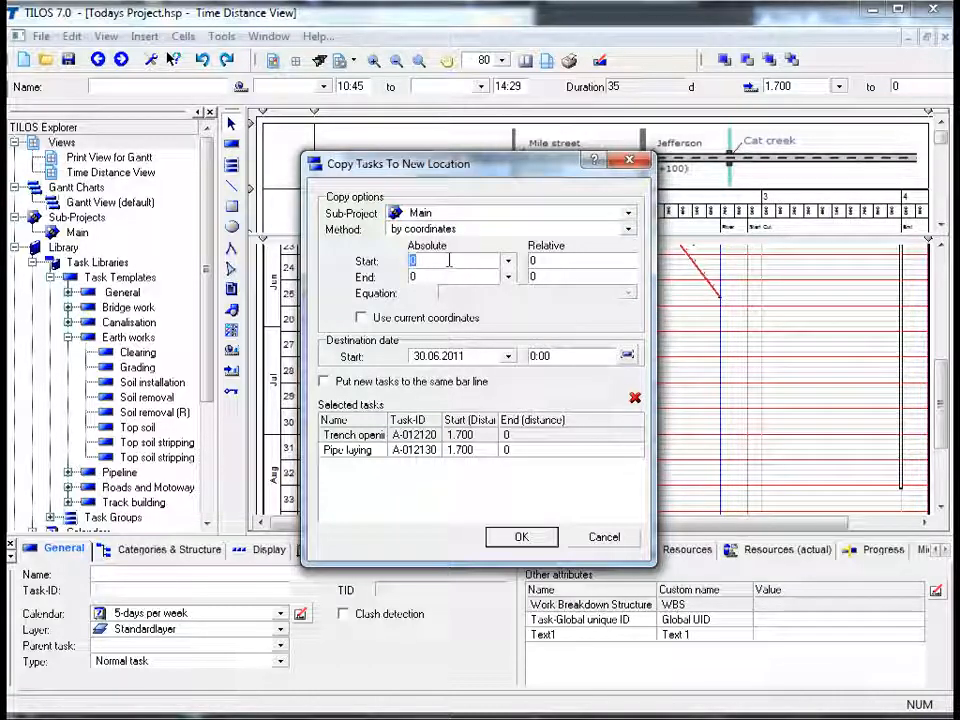
text(4)
text(00)
key(Tab)
key(Tab)
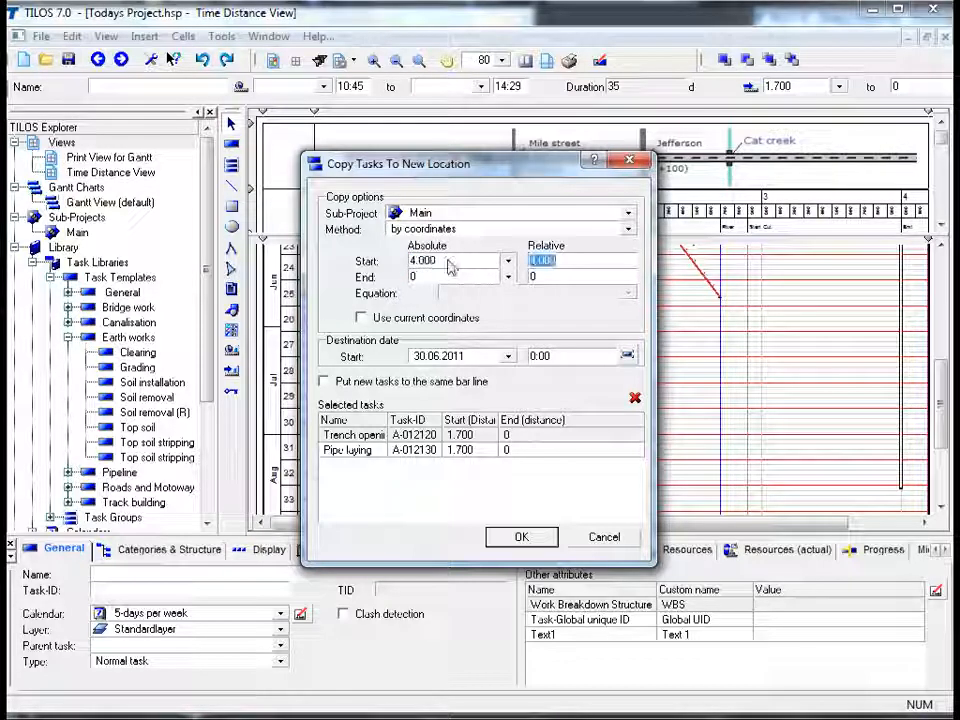
text(2700)
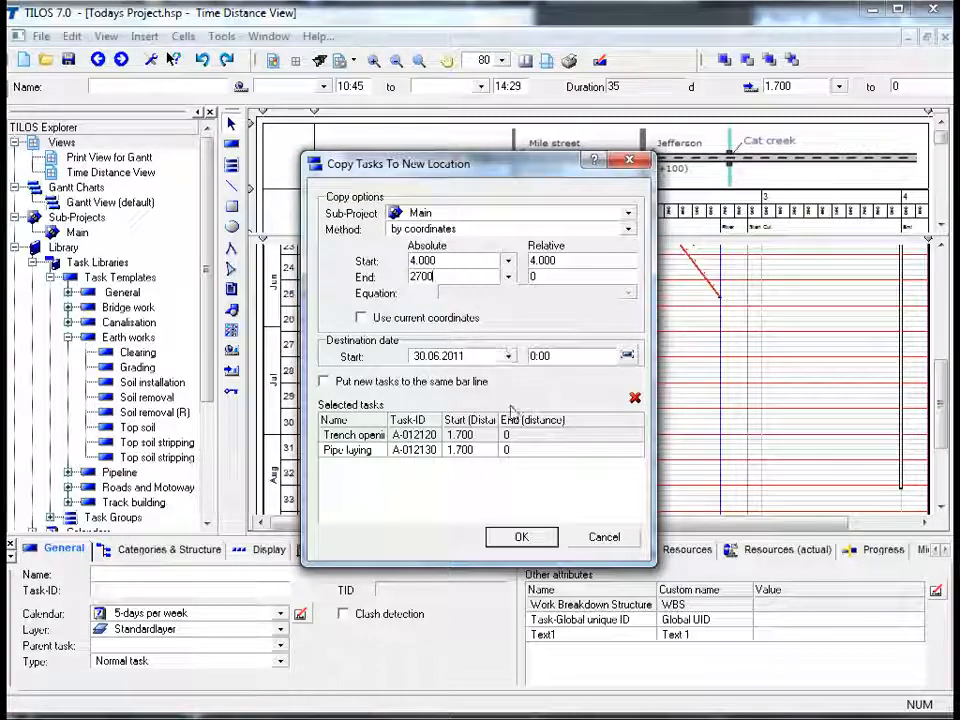
click(521, 537)
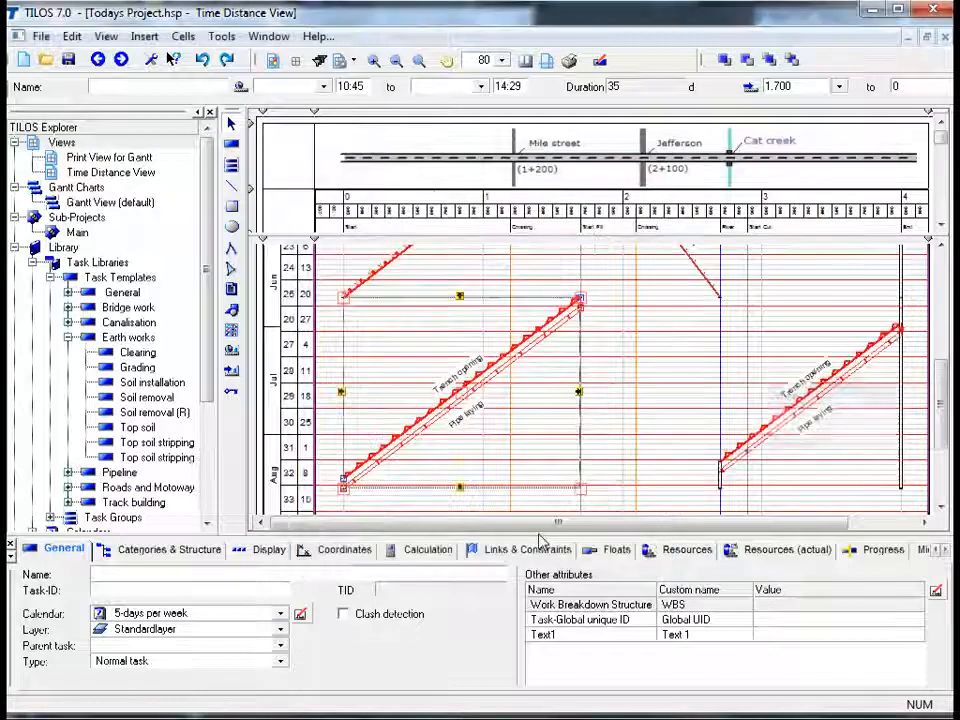
click(634, 450)
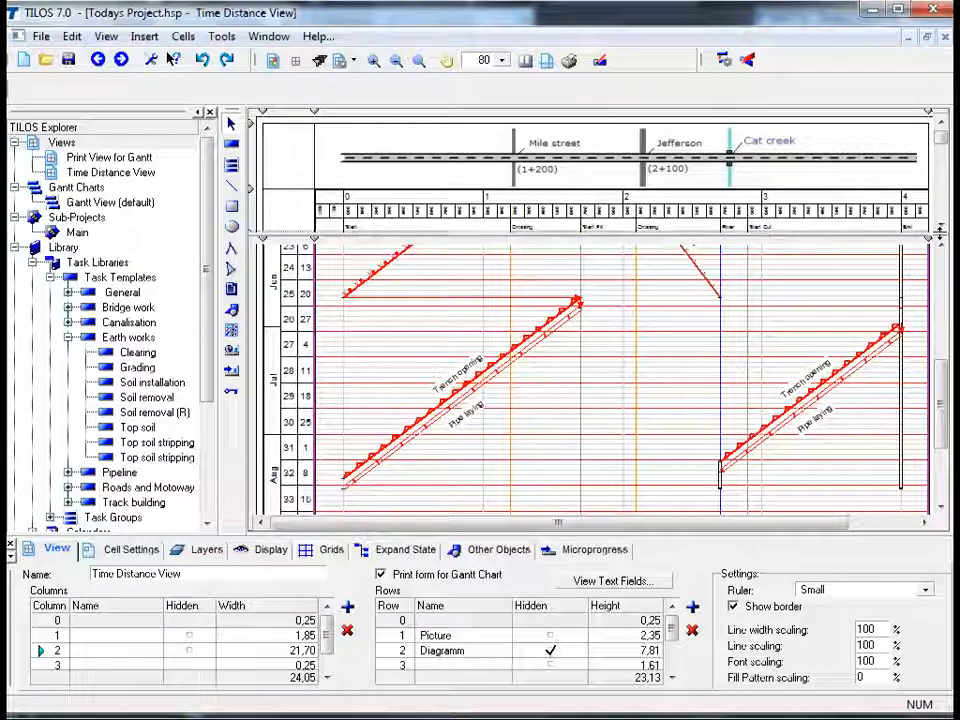
Remove the split of the time-distance view and show the start of the schedule in April.
drag(937, 232, 937, 110)
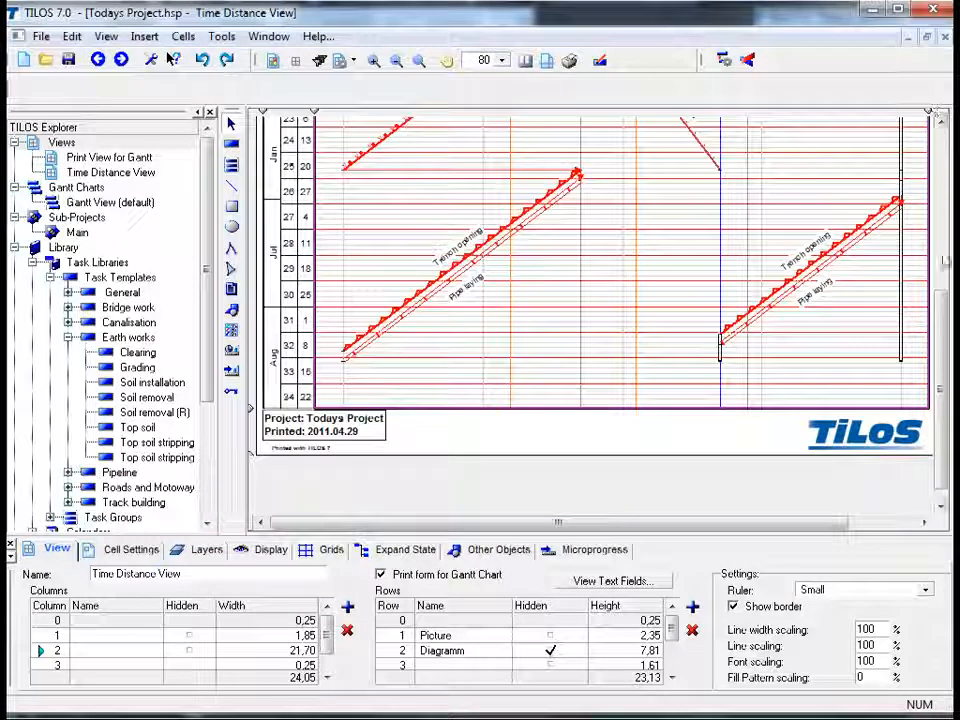
drag(944, 372, 940, 208)
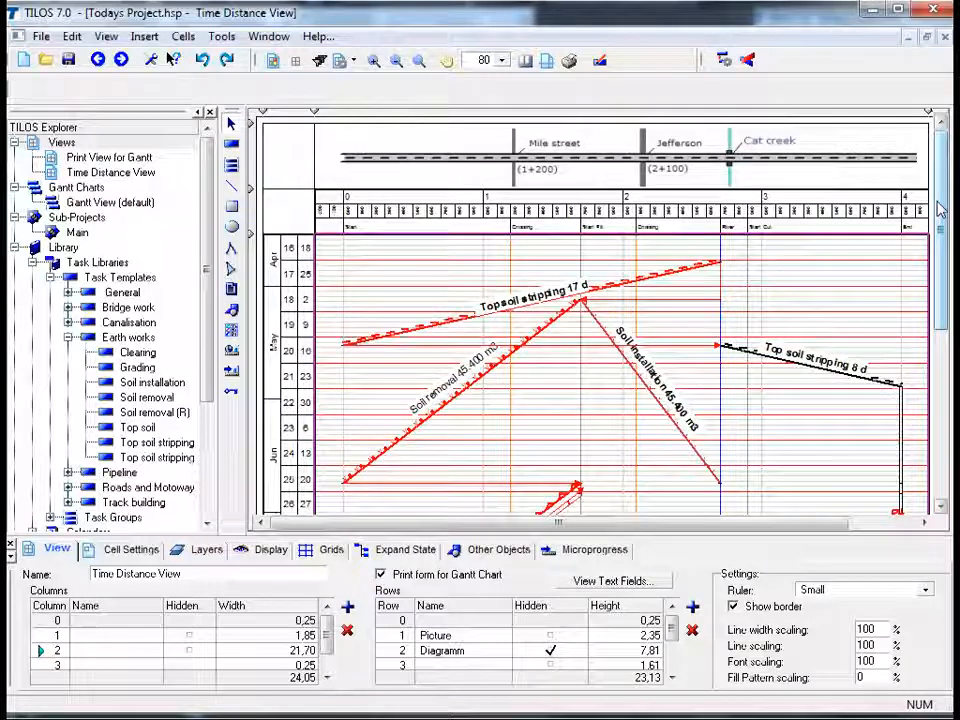